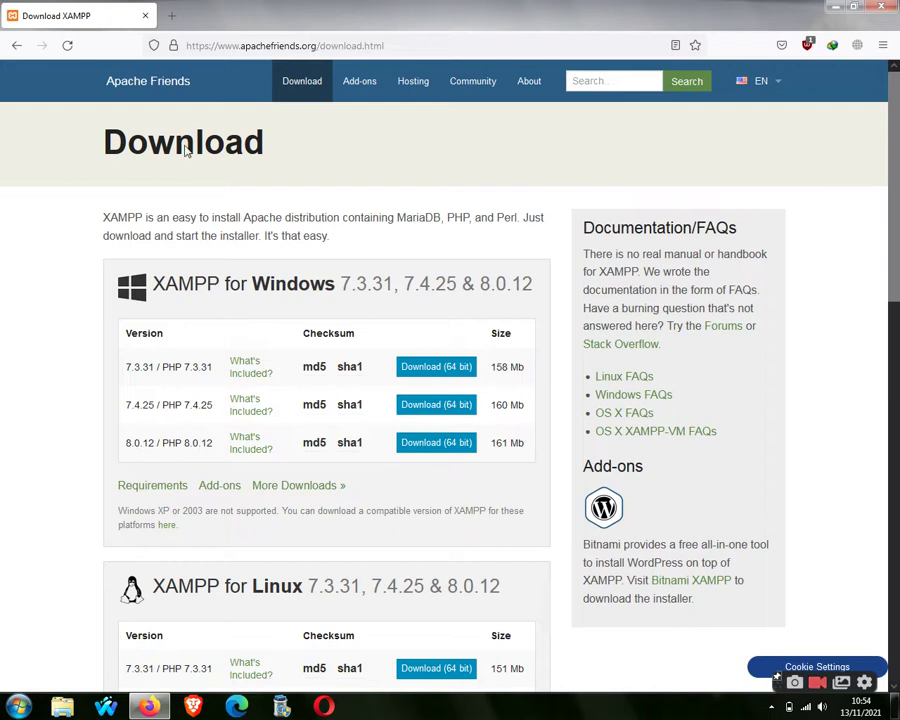
Go back to the Apache Friends home page, then open a fresh browser tab.
left_click(122, 82)
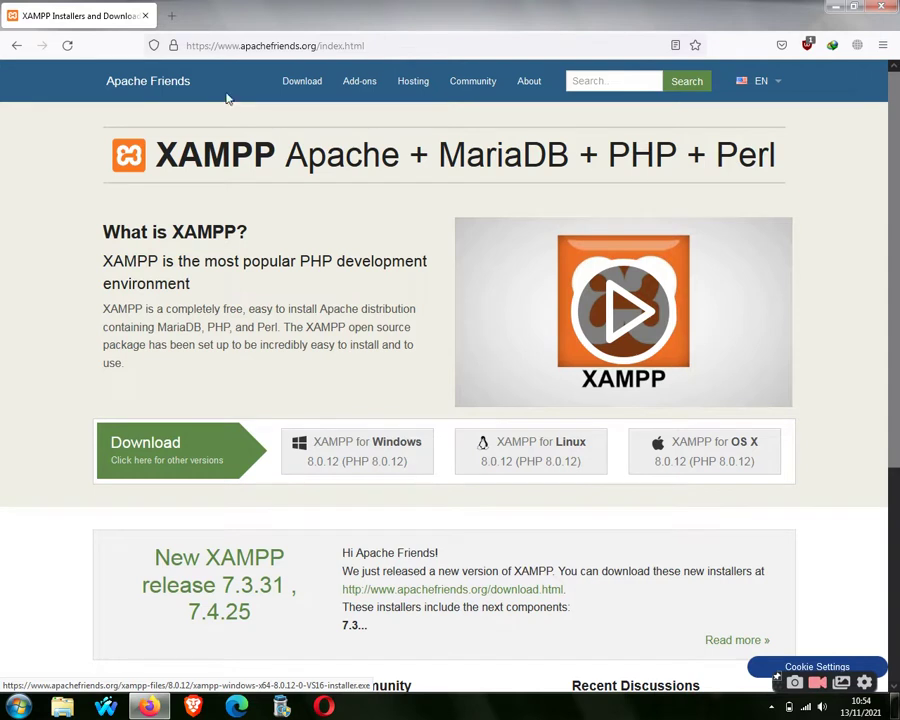
left_click(172, 16)
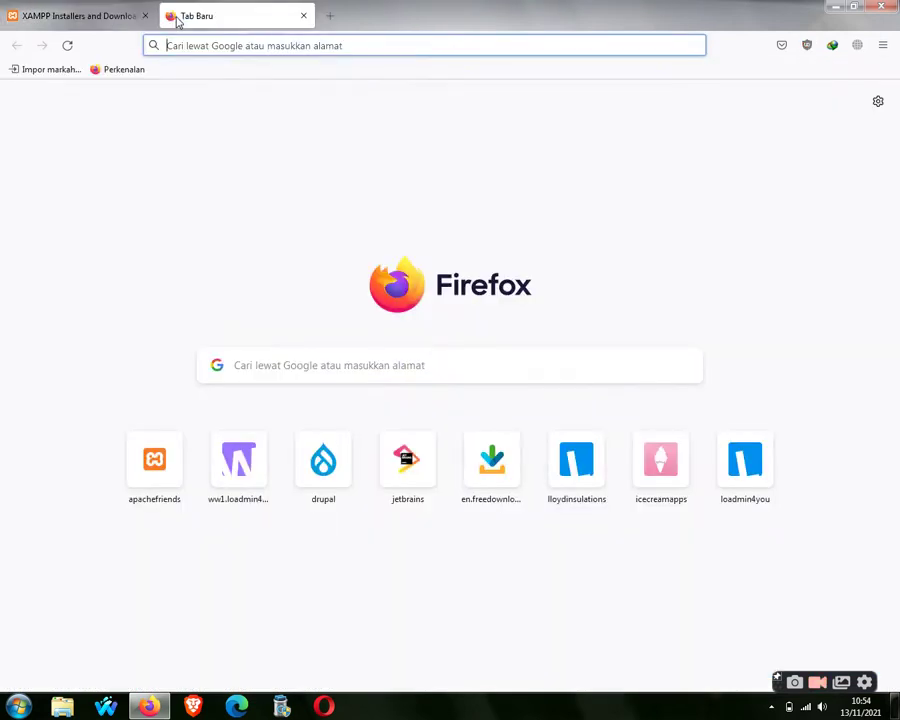
Search the web for 'drupal' and open the official drupal.org site.
type("drupal")
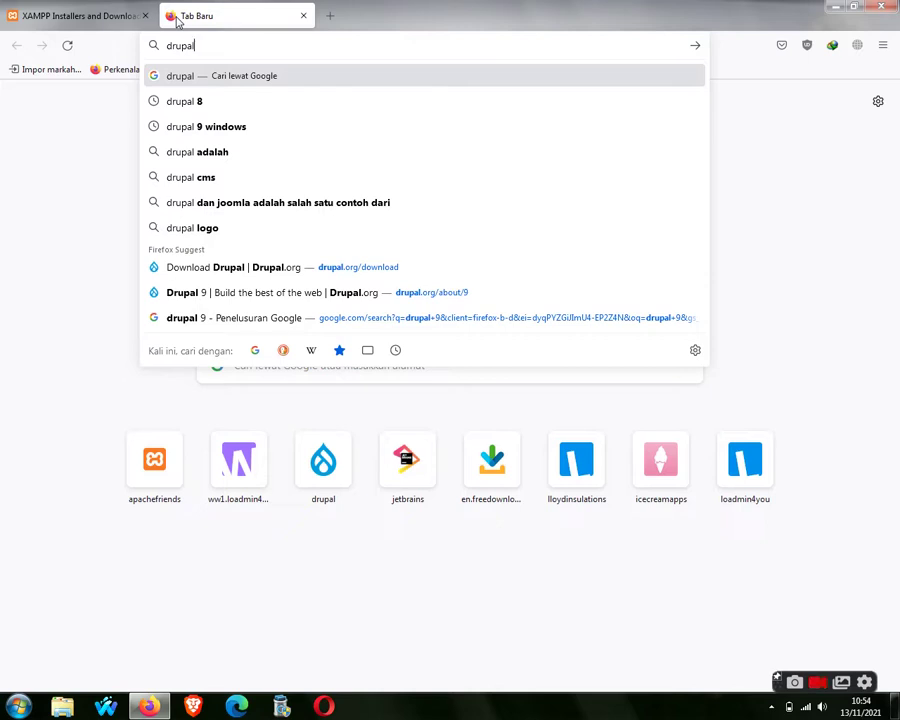
key("Return")
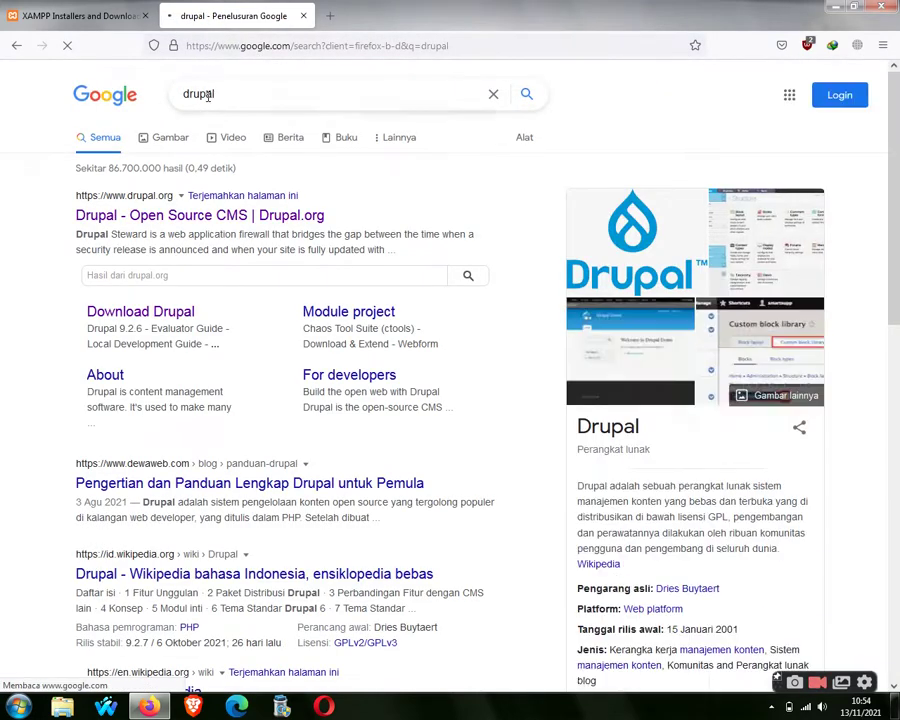
left_click(200, 216)
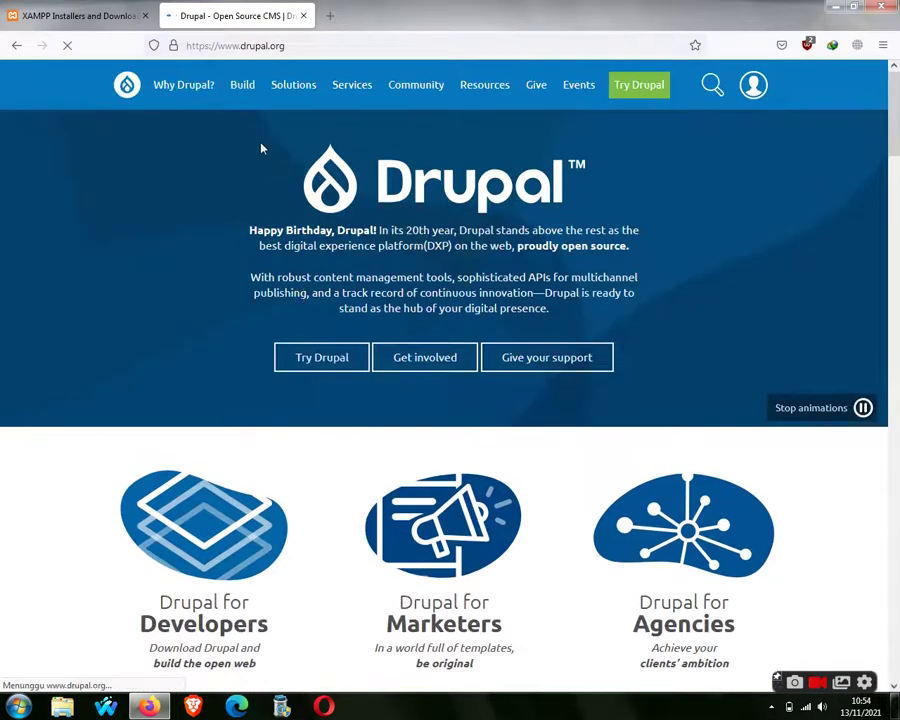
Download the Drupal zip from the Download & Extend page and minimise the browser.
mouse_move(239, 103)
left_click(256, 143)
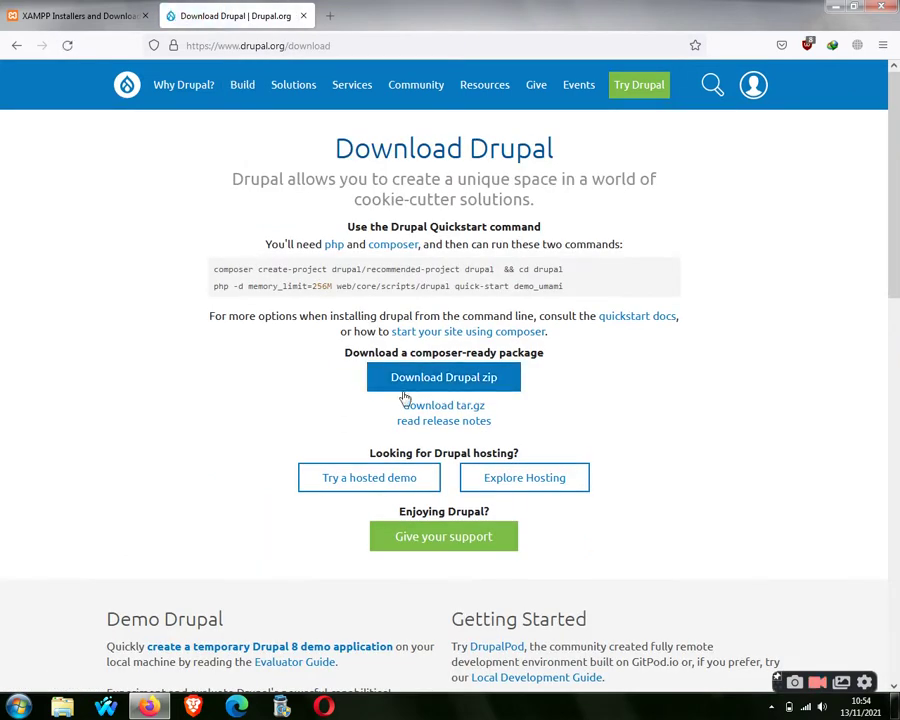
left_click(484, 377)
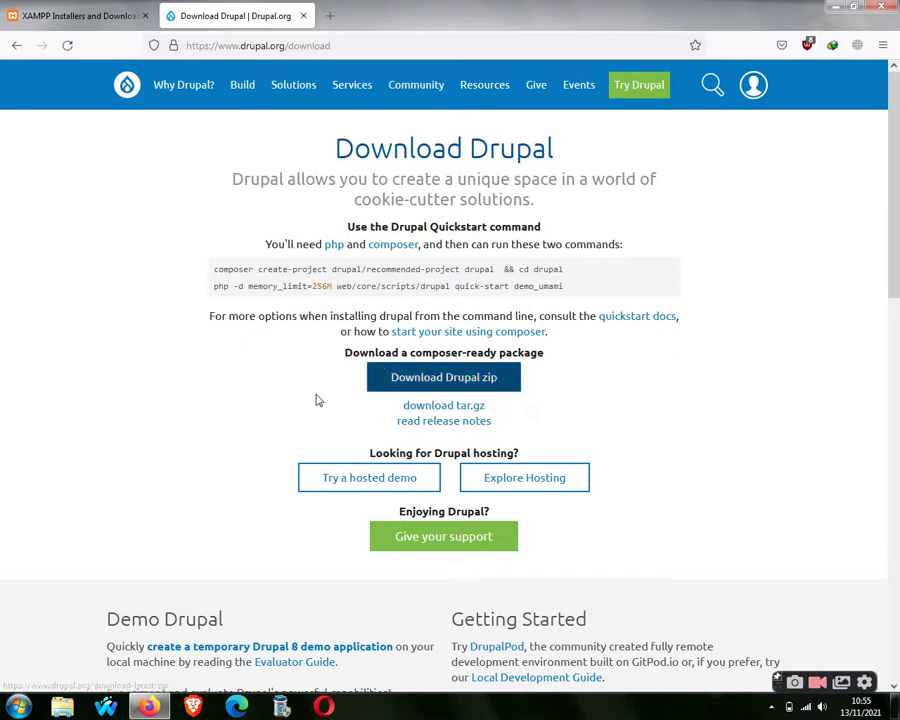
key("super+d")
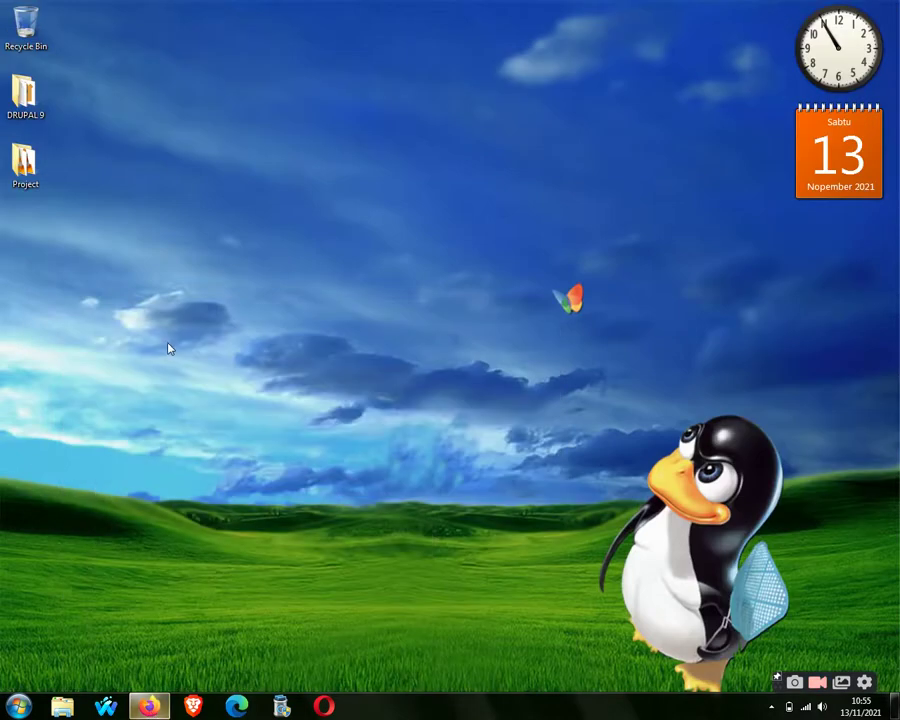
Run the XAMPP installer in the DRUPAL 9 folder as administrator, then show the desktop.
double_click(24, 95)
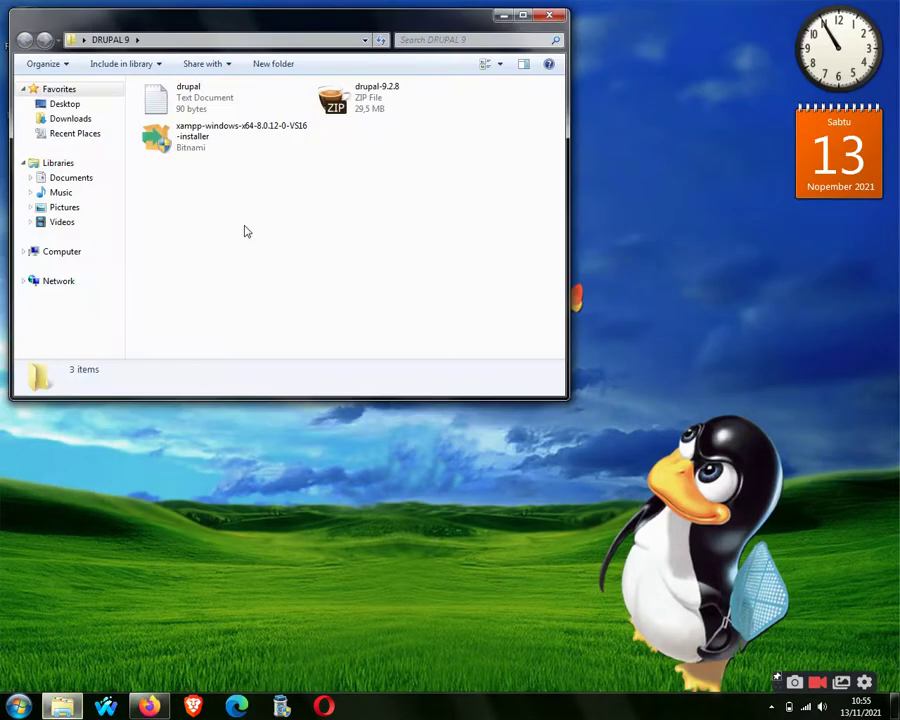
left_click(192, 147)
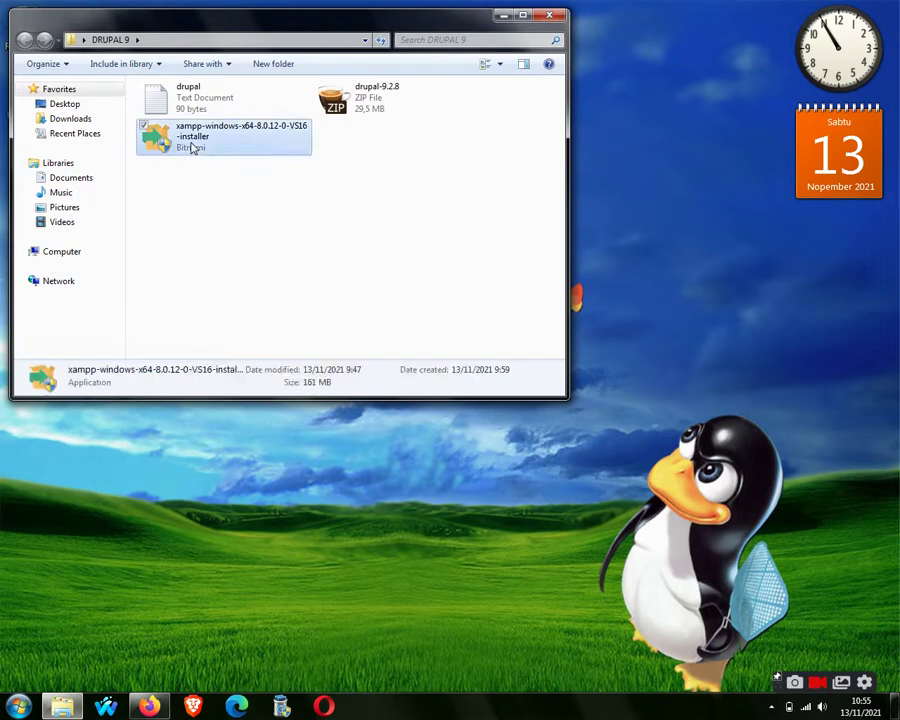
right_click(192, 147)
left_click(238, 168)
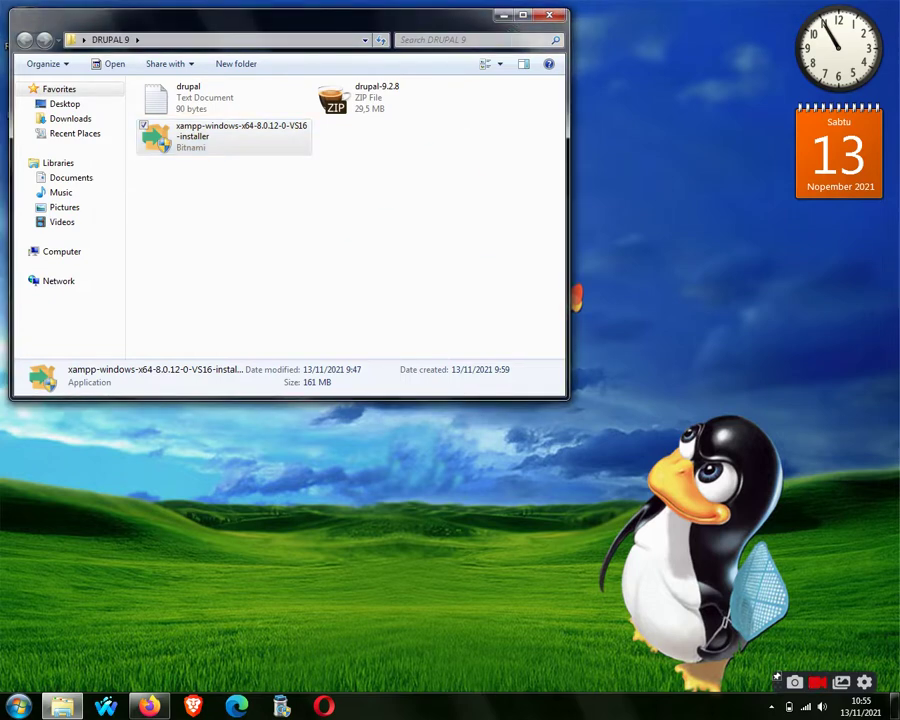
key("super+d")
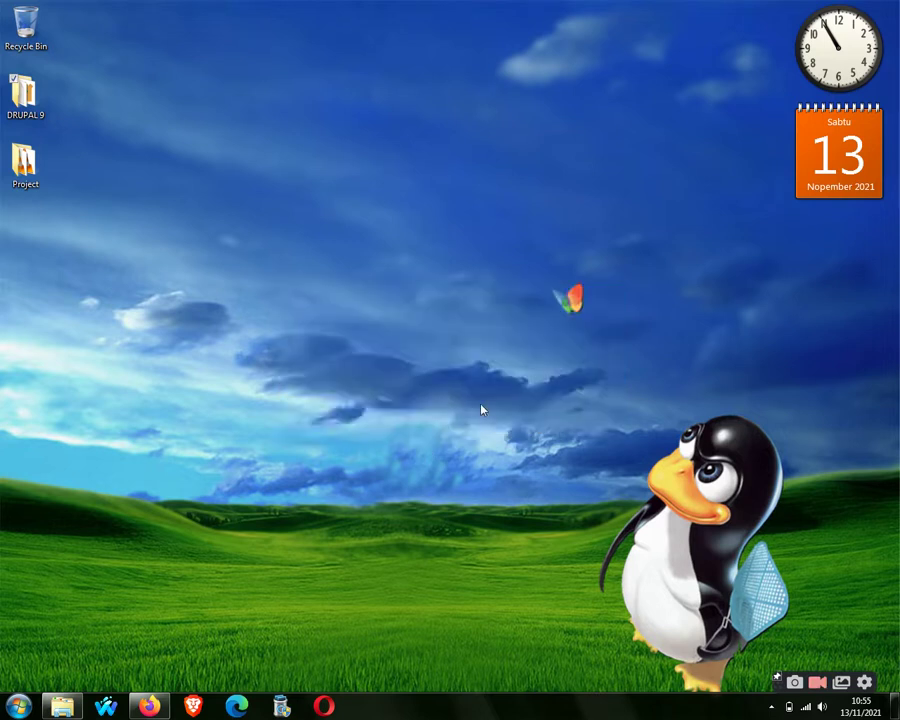
Capture the UAC warning window with CapturePlus and save it as 'uac'.
left_click_drag(336, 297, 329, 341)
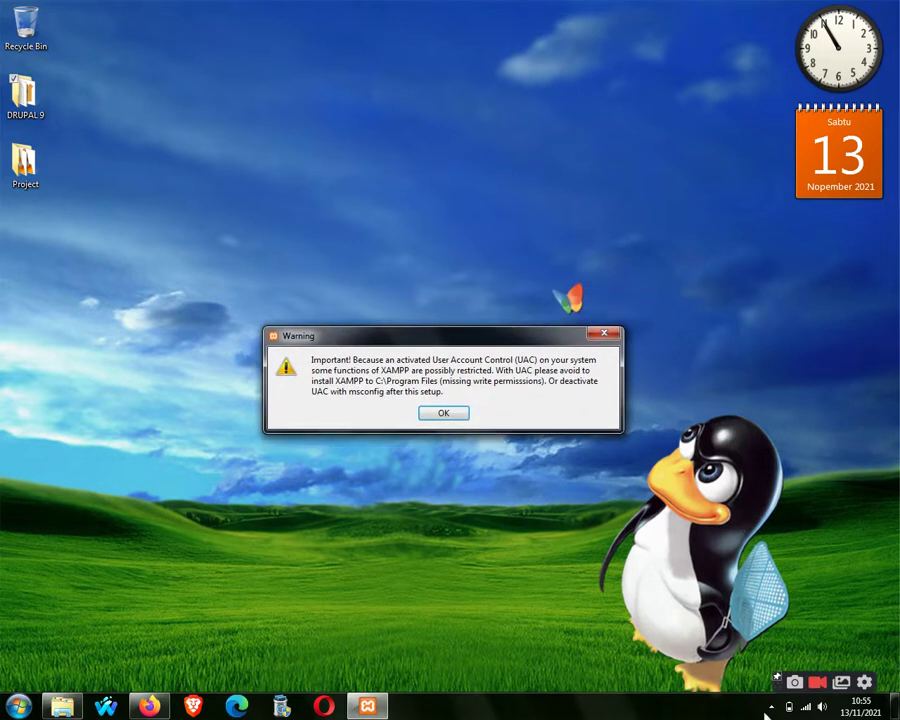
left_click(771, 707)
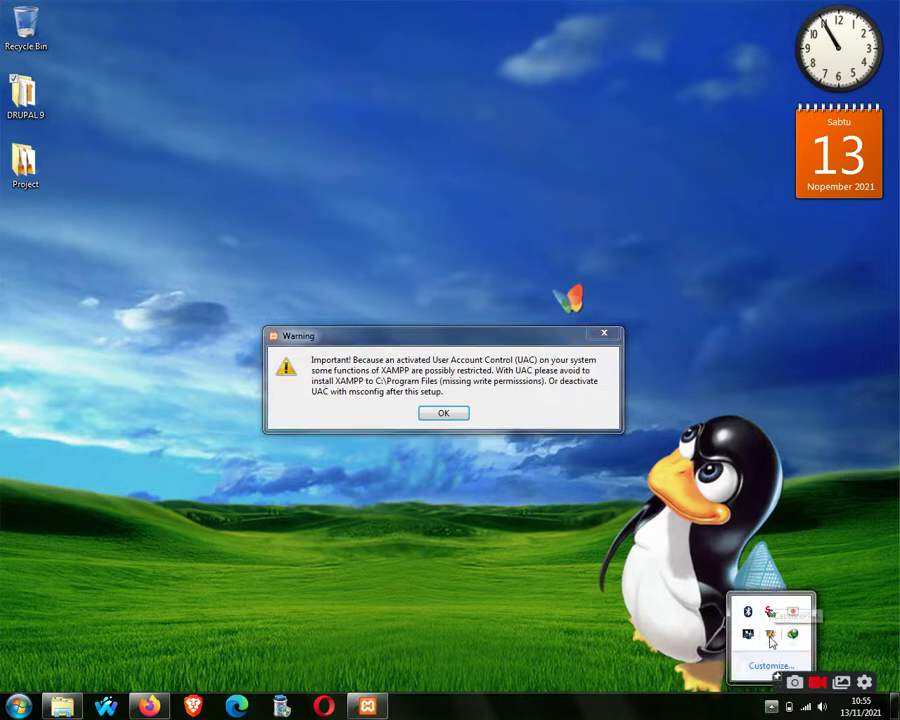
left_click(770, 636)
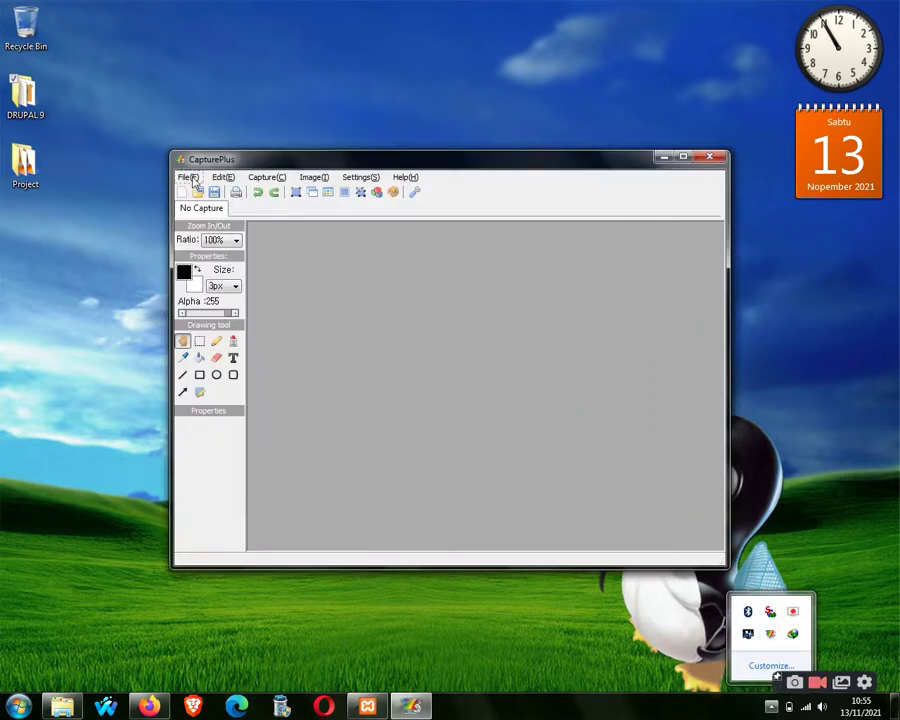
left_click(189, 177)
left_click(261, 177)
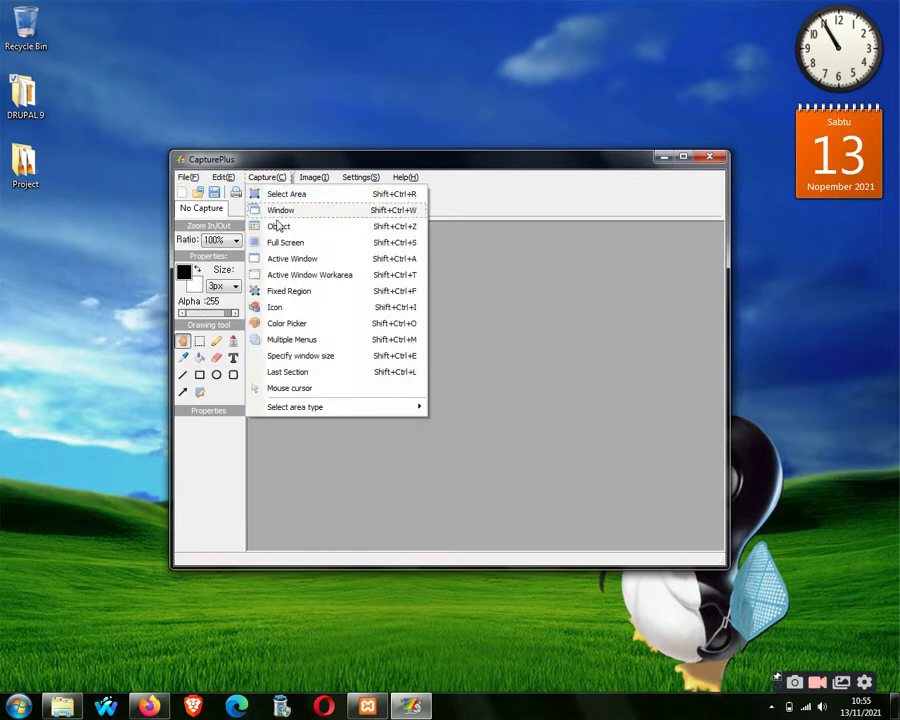
left_click(283, 258)
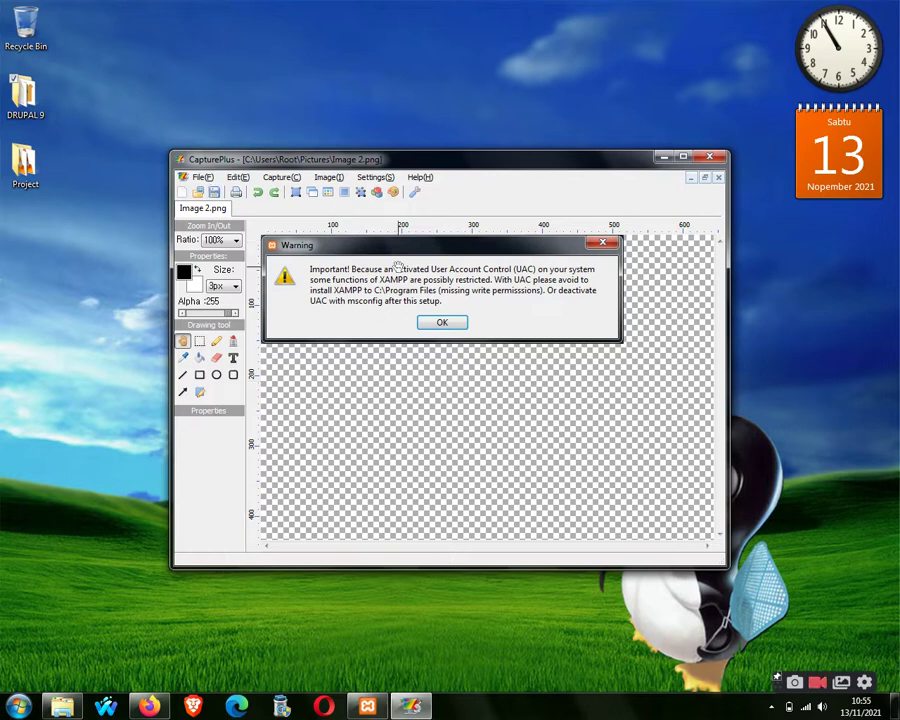
left_click(201, 177)
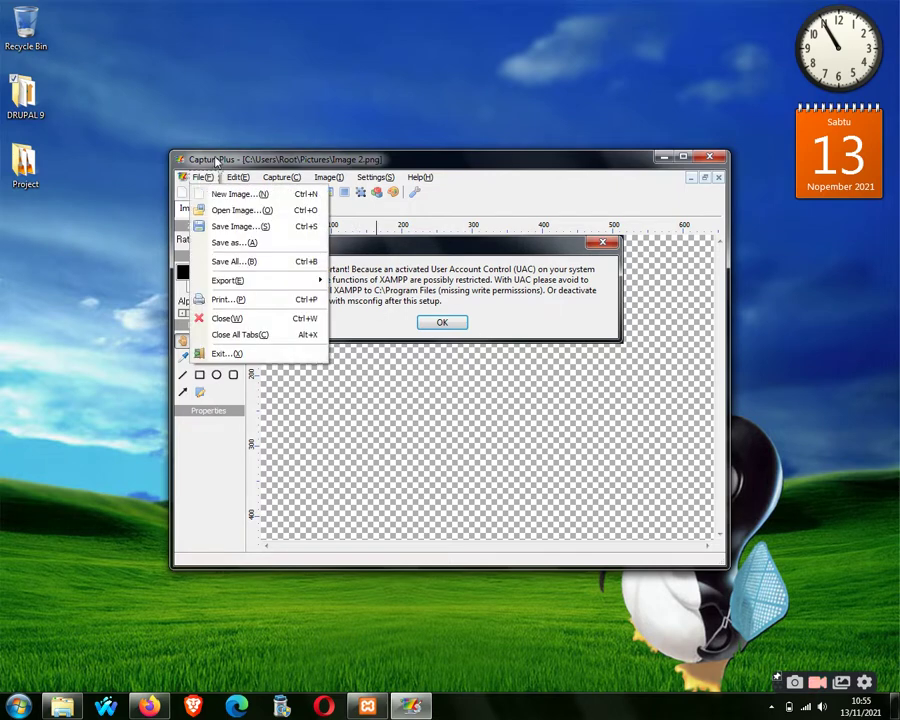
left_click(206, 181)
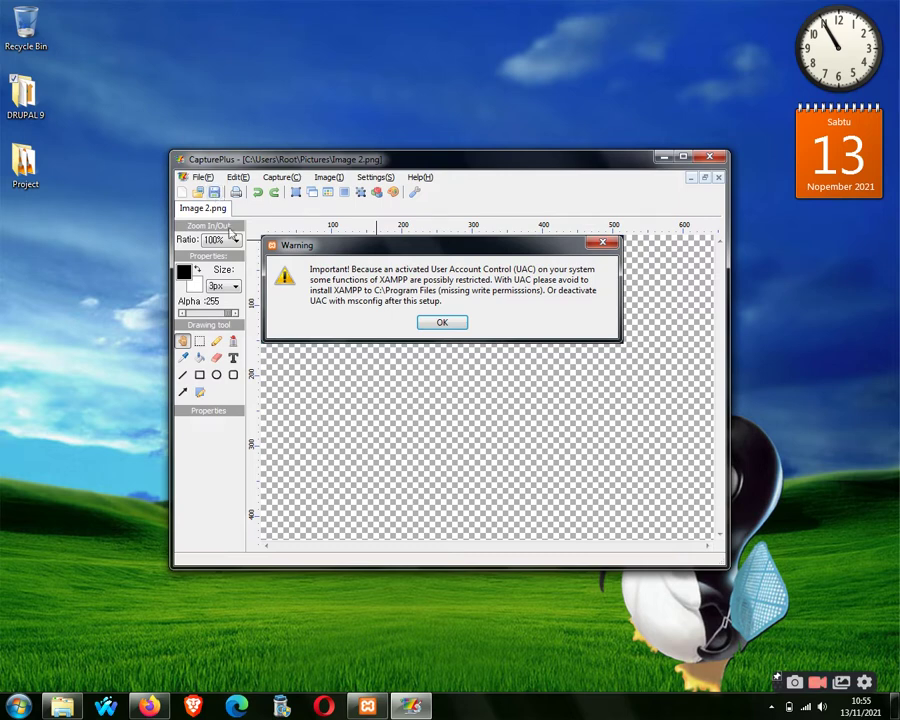
left_click(201, 177)
left_click(228, 245)
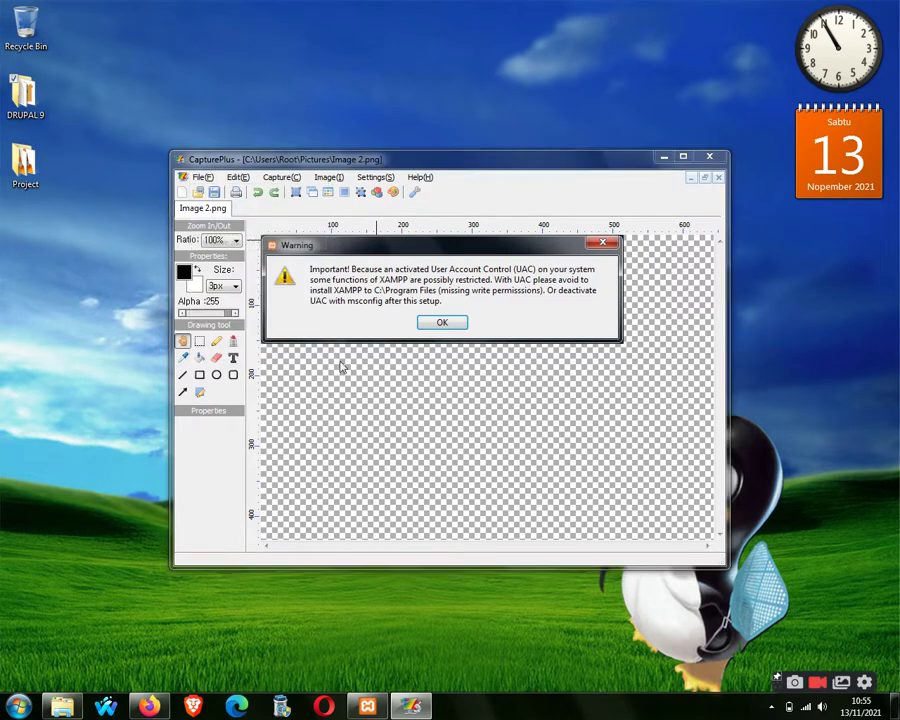
type("uac")
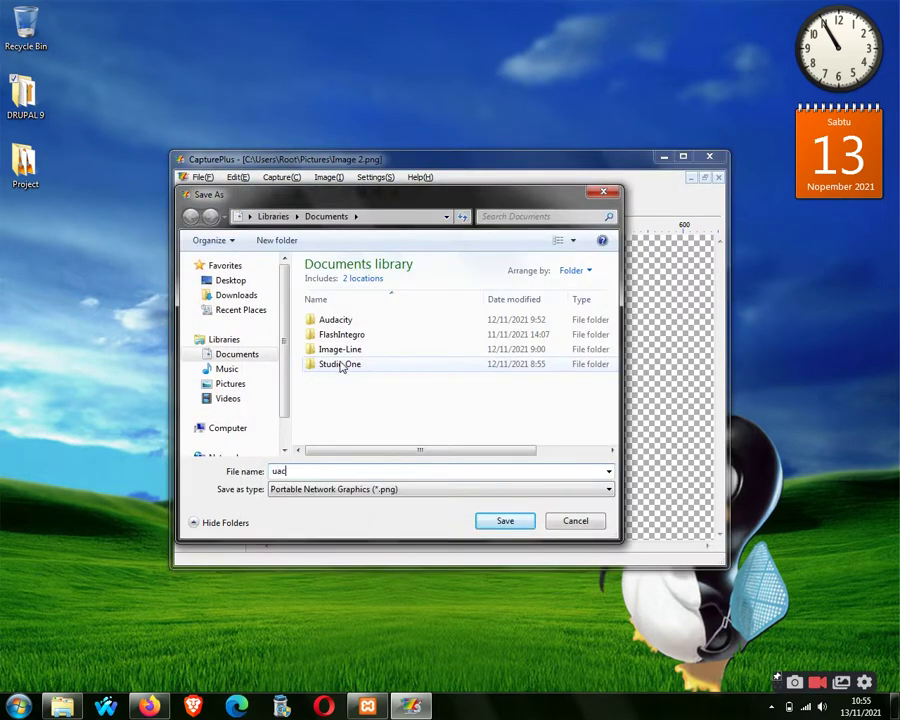
key("Return")
left_click(709, 156)
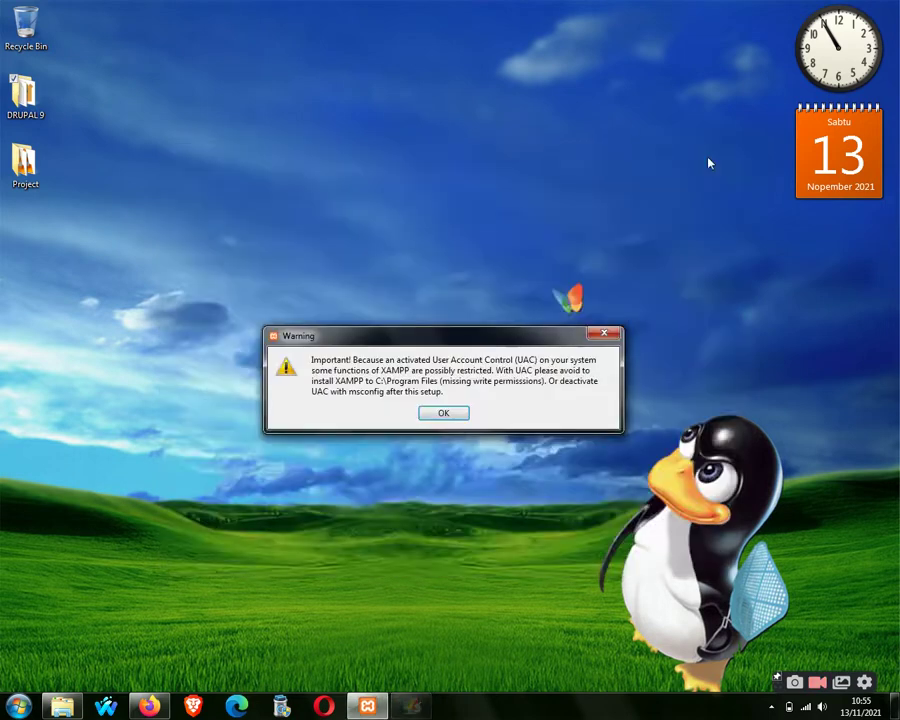
Dismiss the UAC warning and abort the XAMPP setup wizard.
left_click(446, 414)
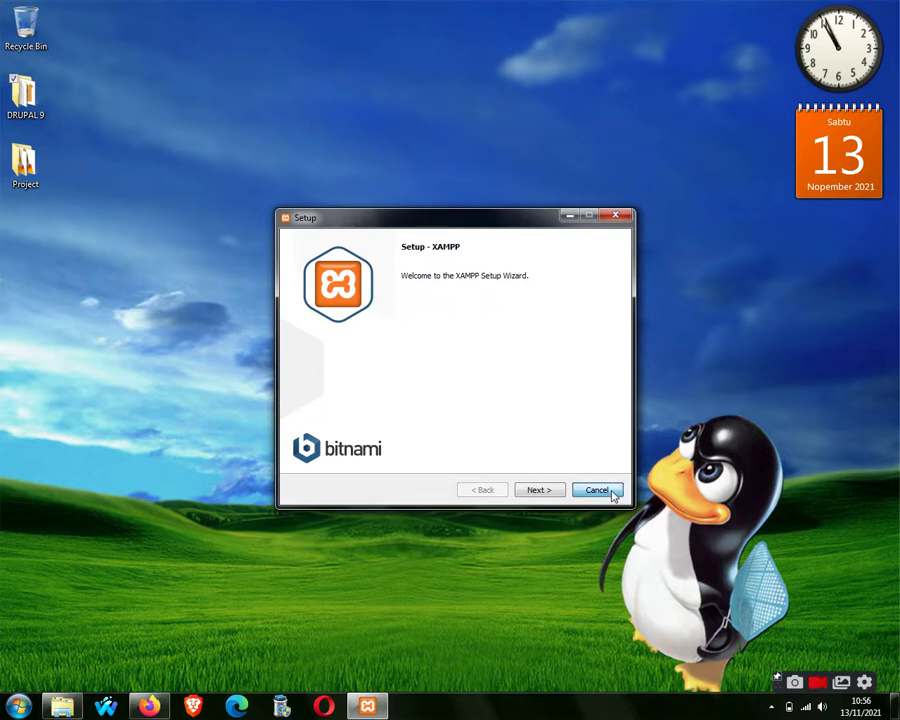
left_click(597, 490)
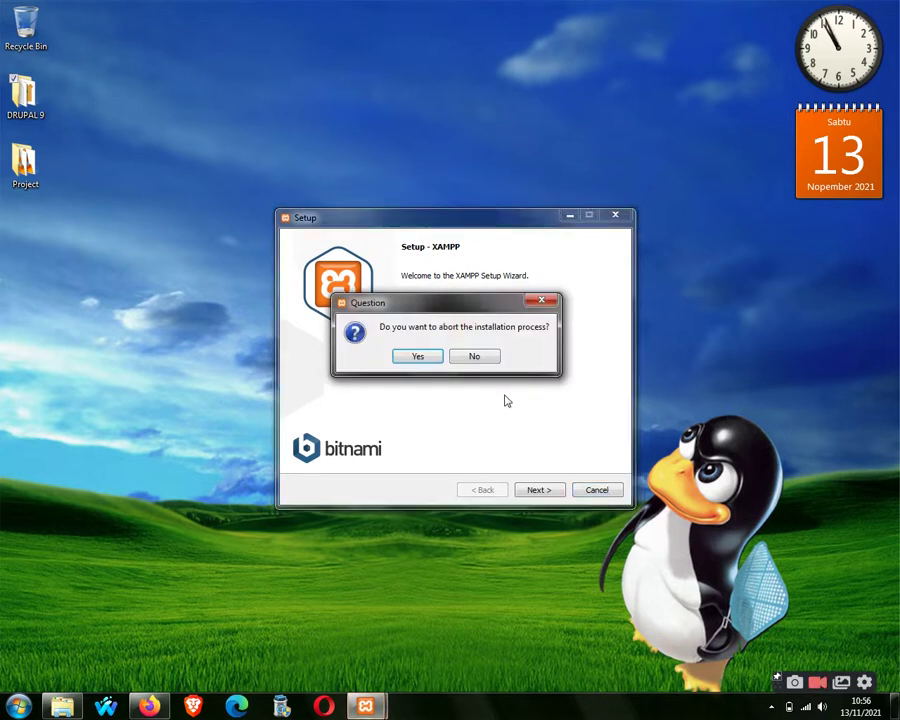
left_click(434, 360)
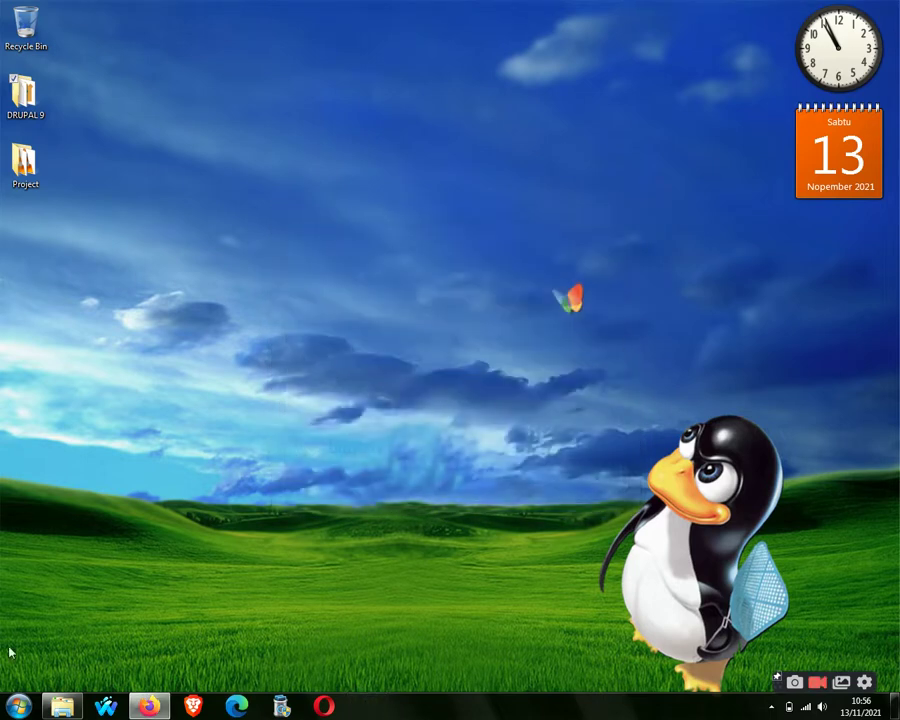
Set User Account Control notifications to Never notify, apply it, and bring back the DRUPAL 9 folder.
left_click(19, 706)
type("uac")
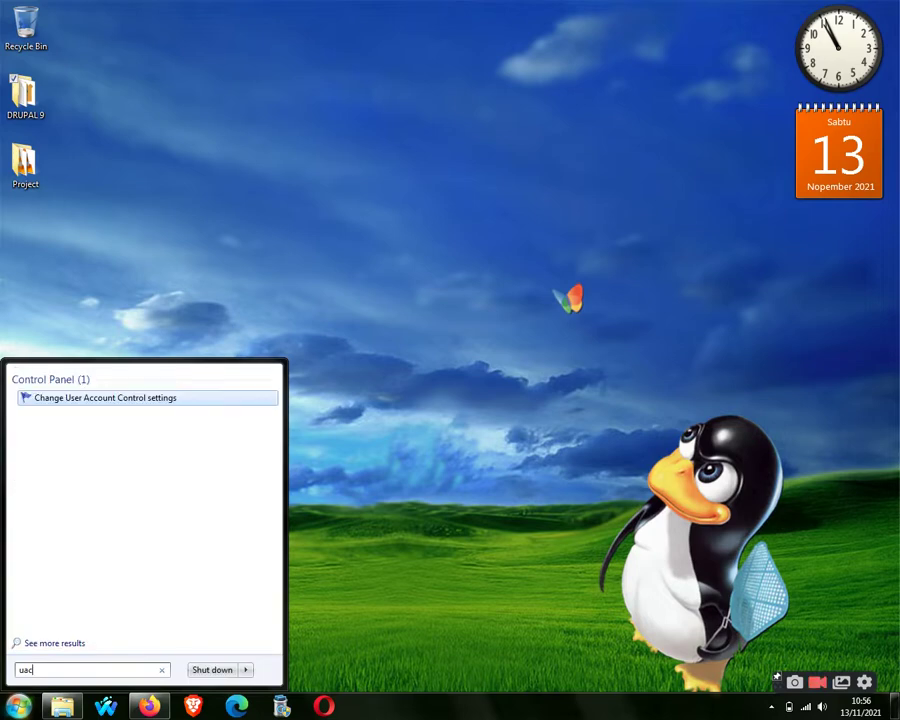
key("Return")
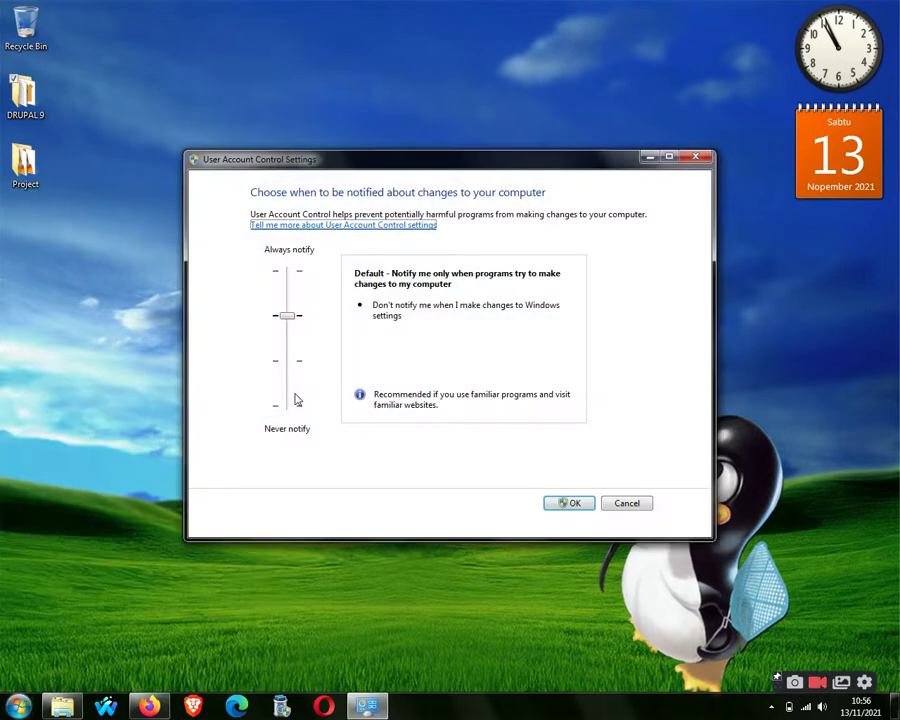
left_click(287, 395)
left_click(287, 395)
left_click(287, 396)
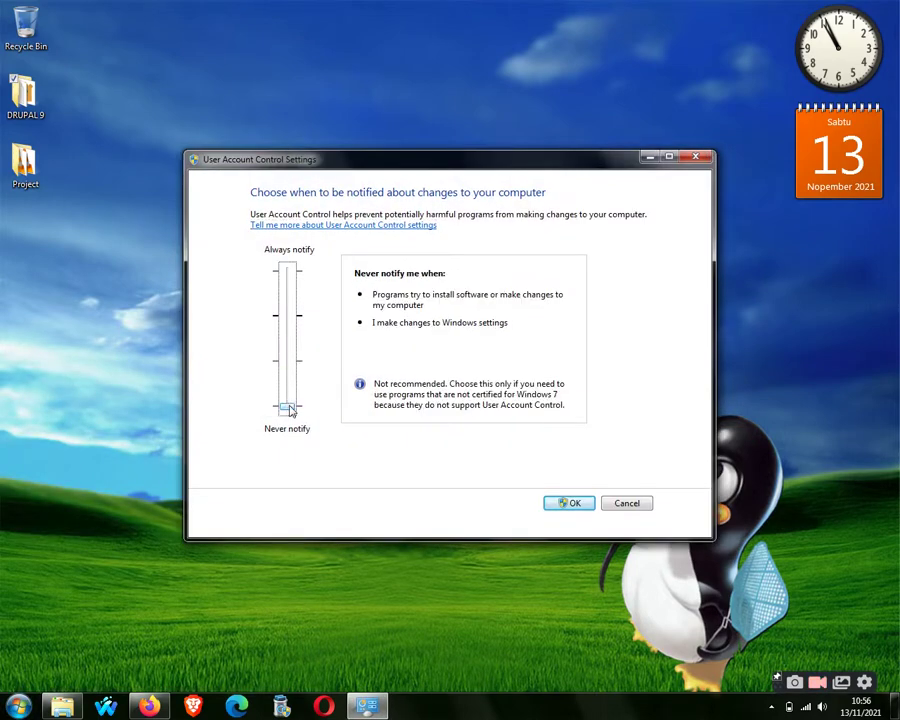
left_click(570, 504)
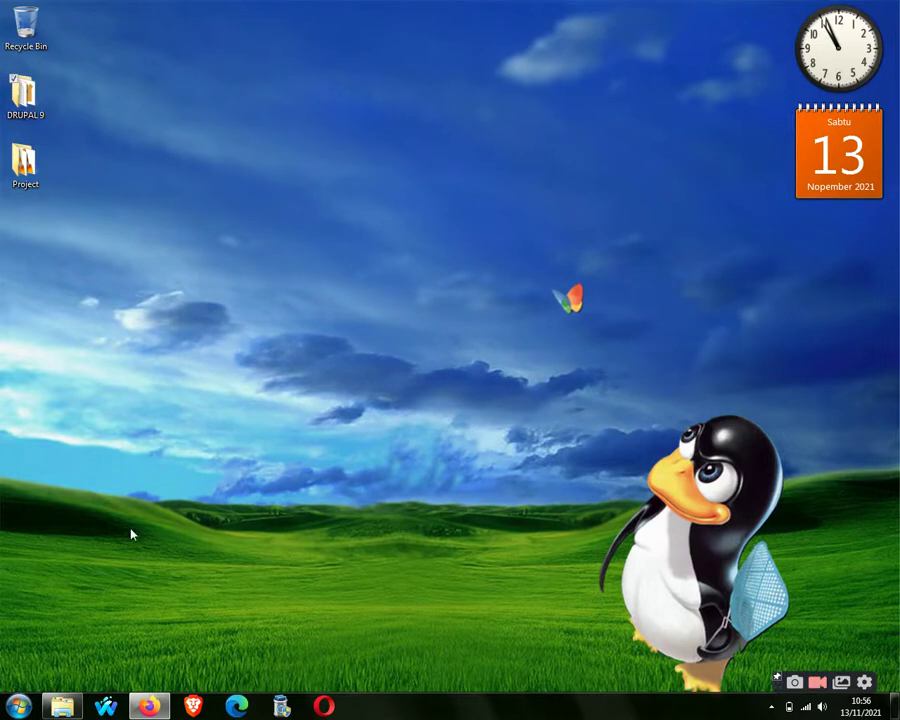
left_click(62, 706)
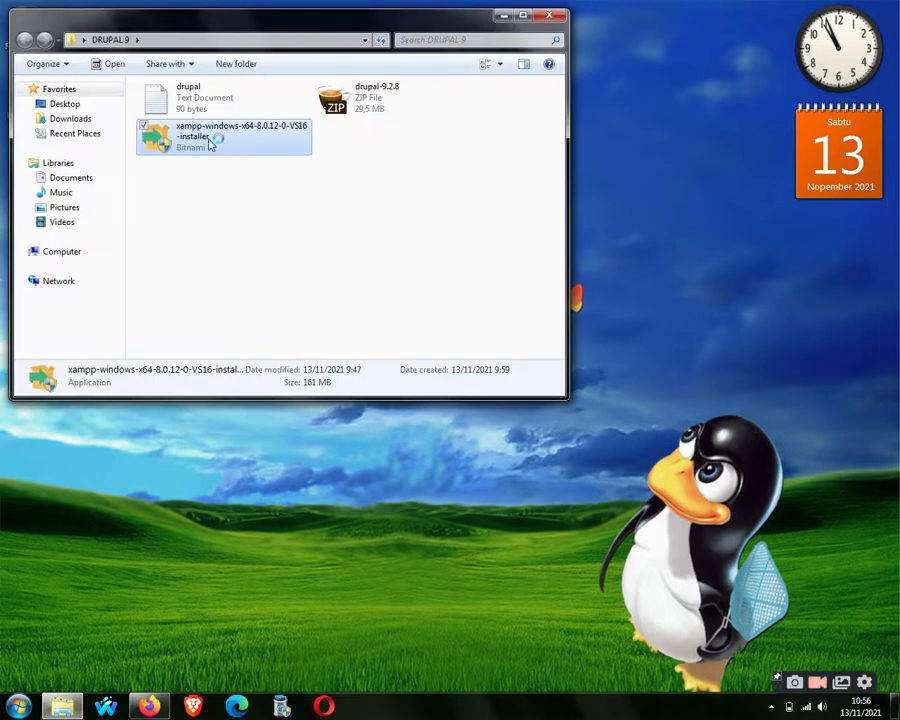
Position the XAMPP setup wizard and advance from its welcome page to Select Components.
left_click(503, 15)
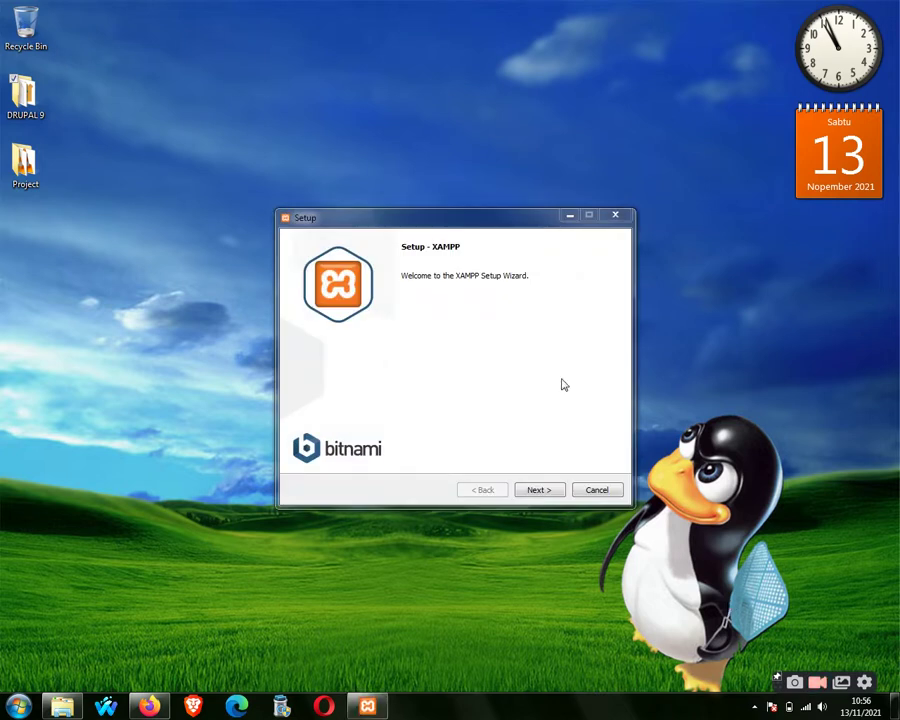
left_click_drag(491, 226, 471, 210)
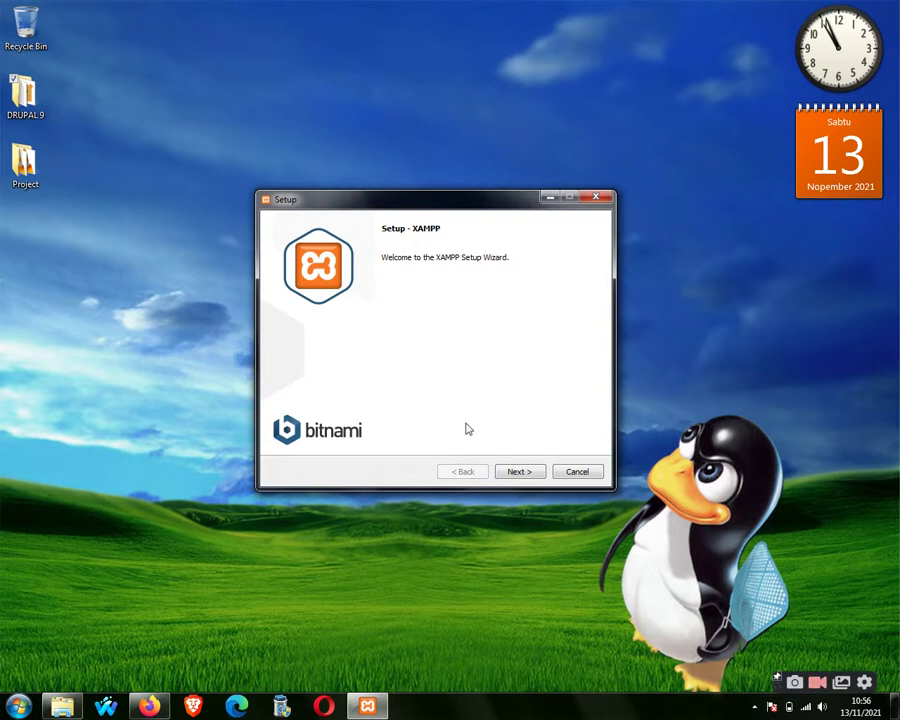
left_click(522, 472)
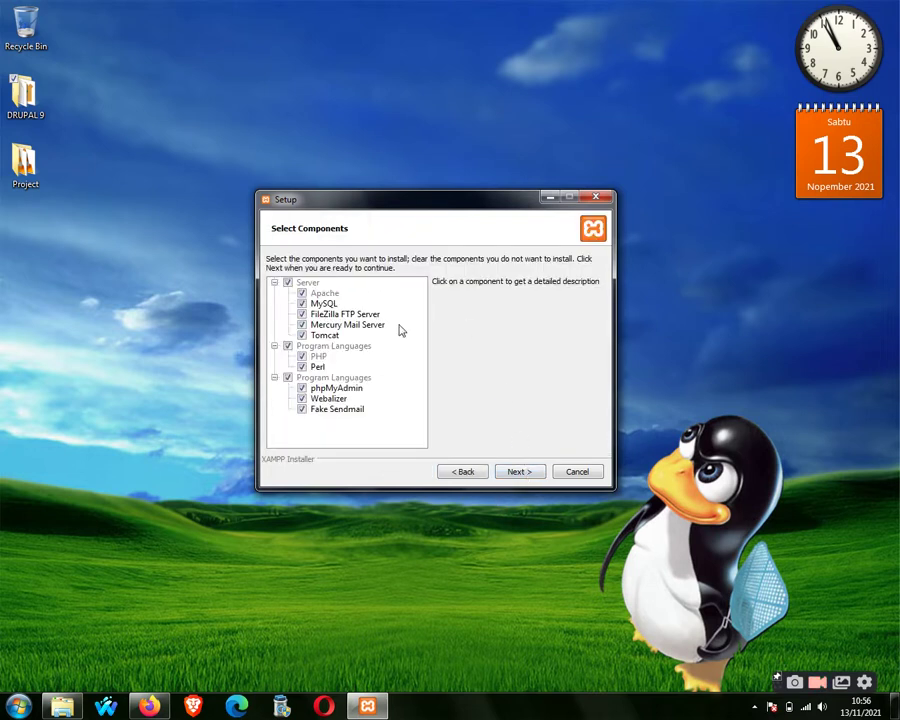
Keep all components and leave the installation folder as C:\xampp.
left_click(533, 474)
left_click(364, 280)
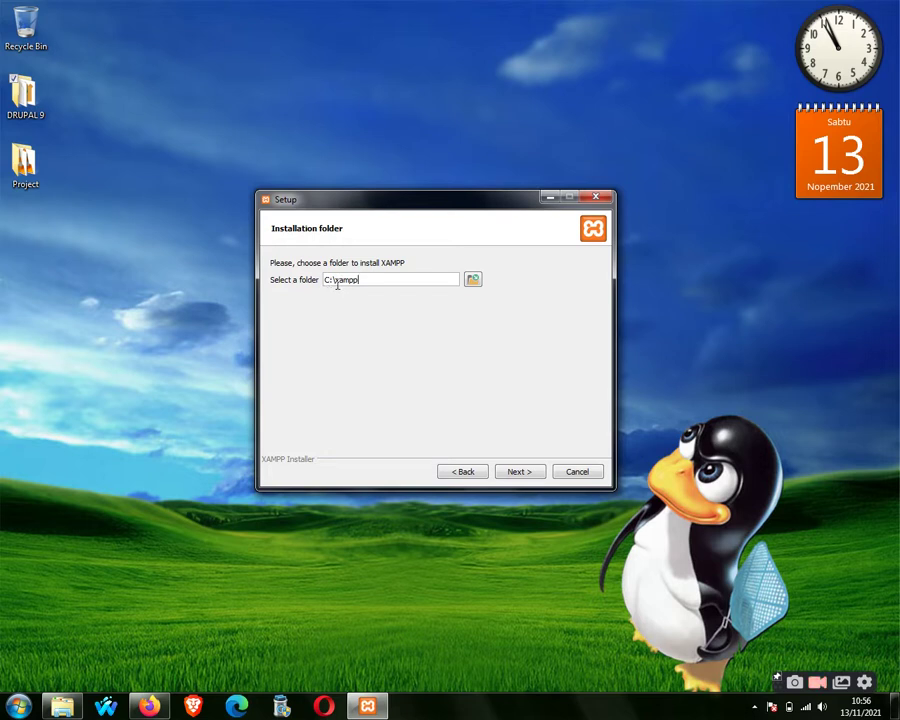
left_click_drag(338, 285, 361, 284)
left_click(420, 277)
Choose English as the language and start the XAMPP installation.
left_click(521, 477)
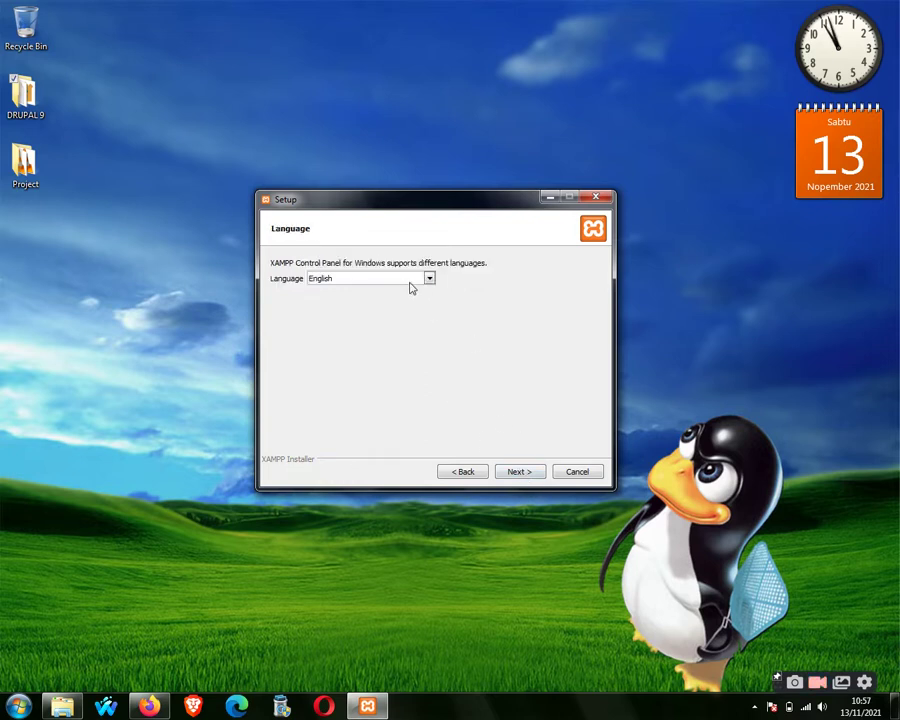
left_click(430, 280)
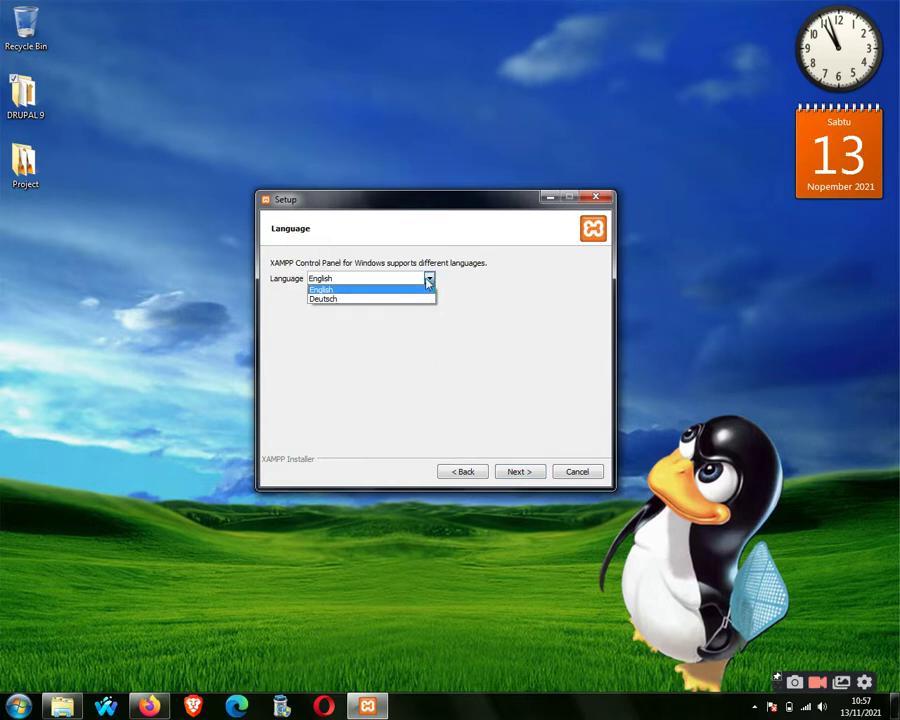
left_click(474, 410)
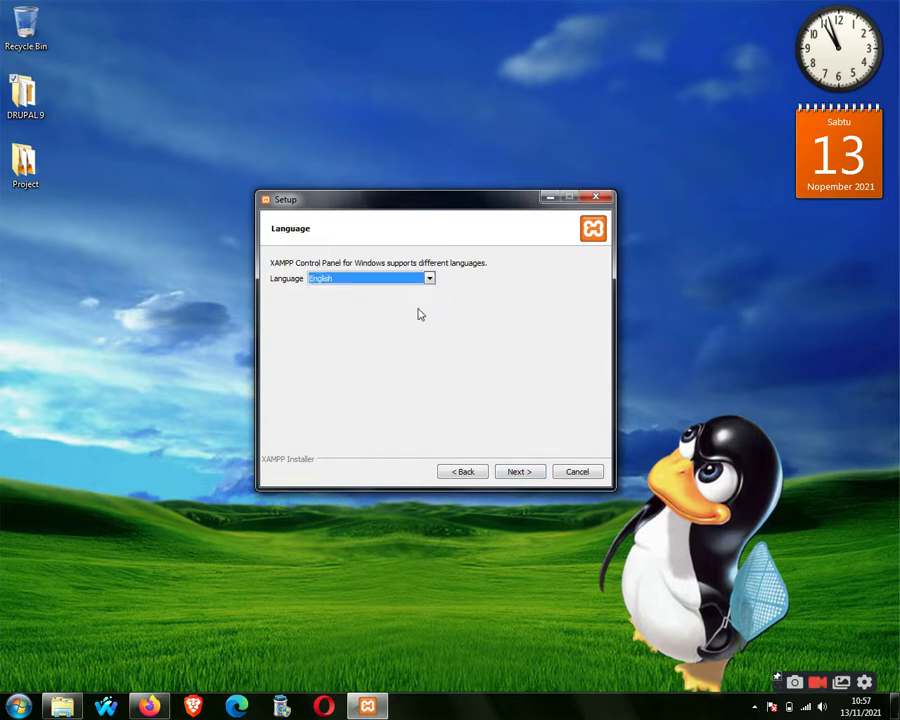
left_click(513, 477)
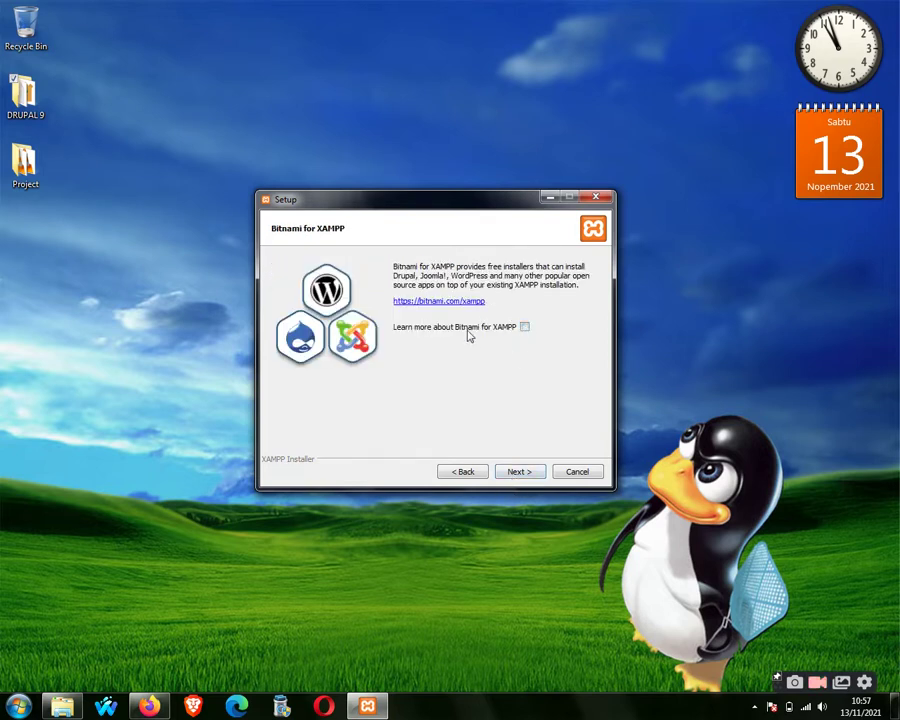
left_click(520, 474)
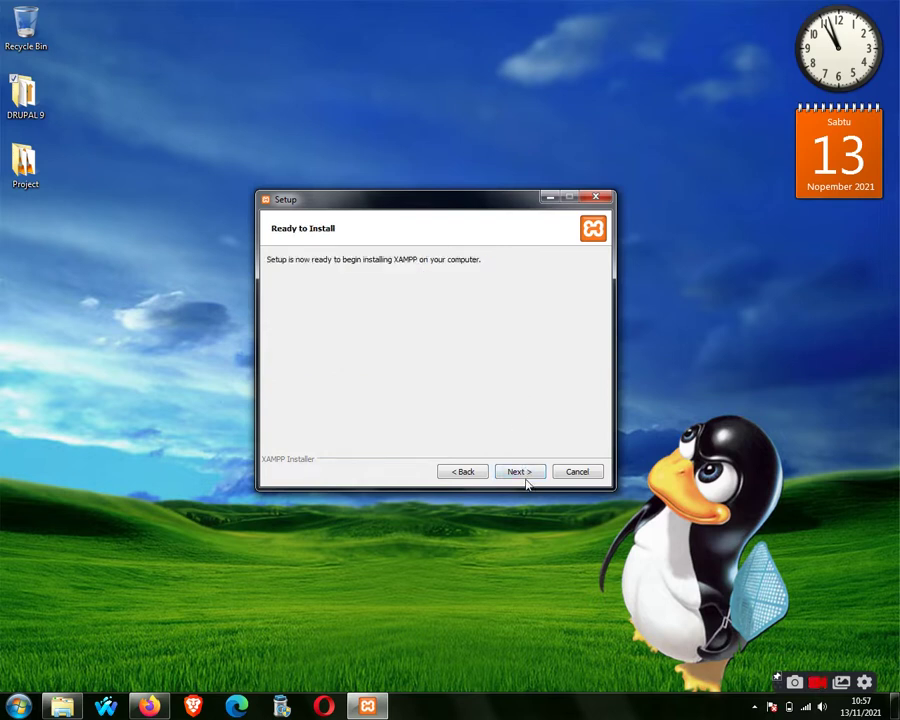
left_click(524, 476)
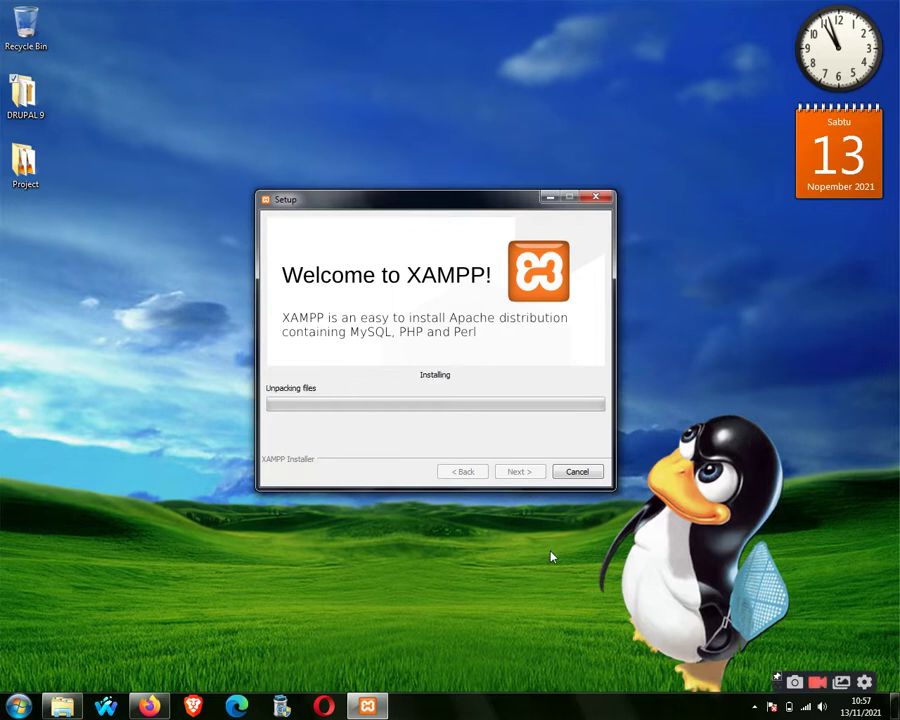
left_click(150, 706)
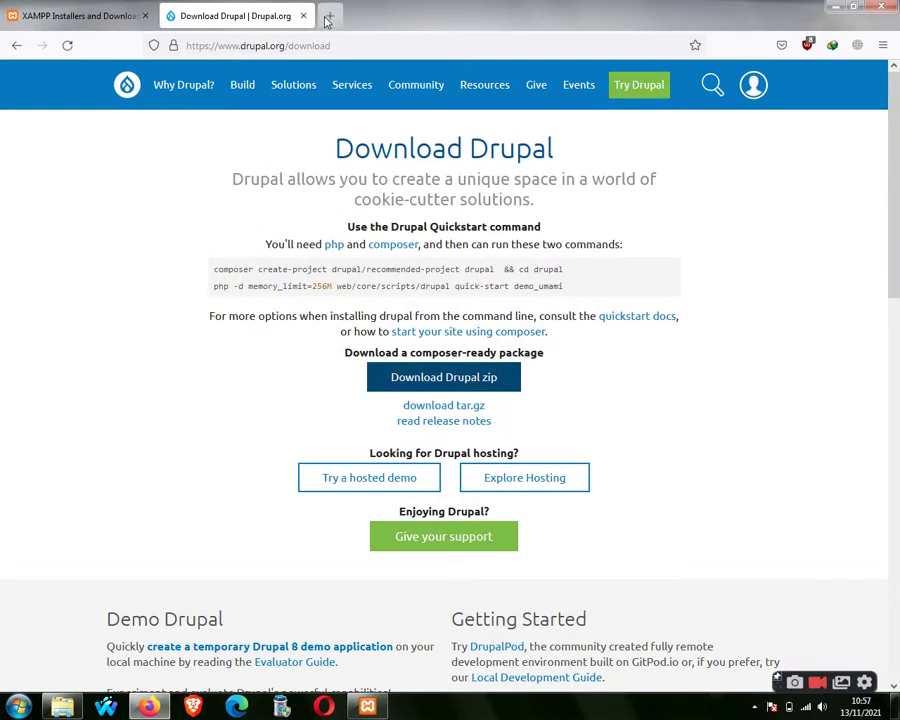
Search 'appserv' in a new tab and open the AppServ download page.
left_click(327, 17)
type("appserv")
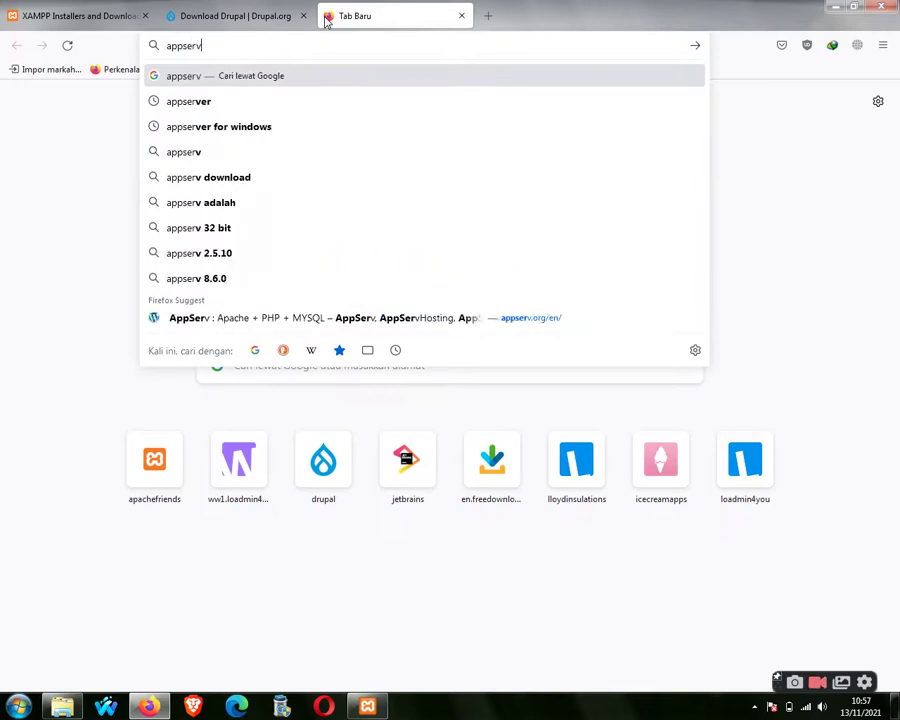
key("Return")
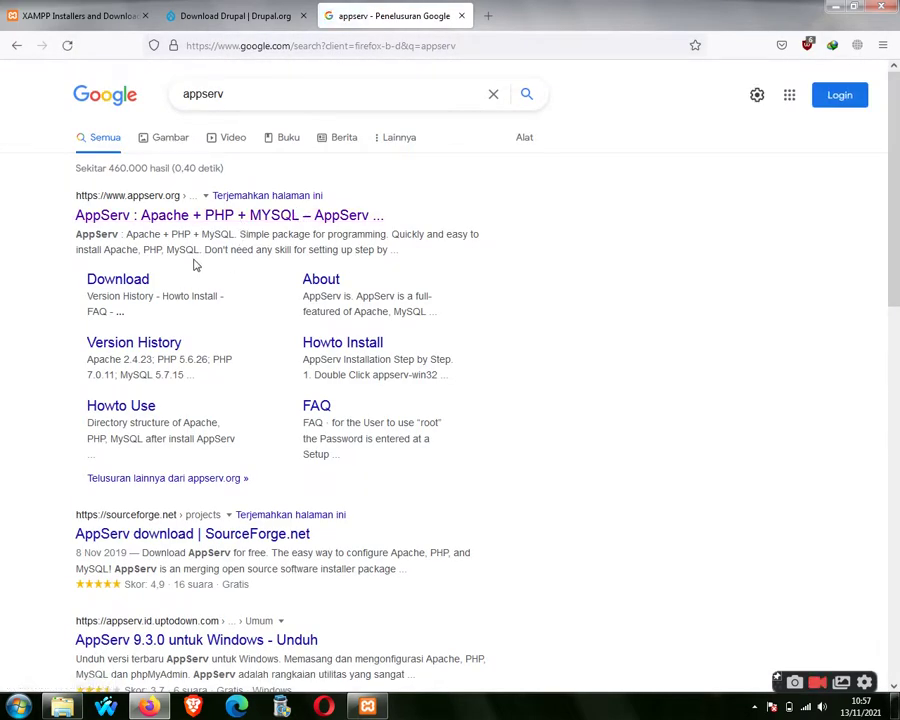
left_click(139, 279)
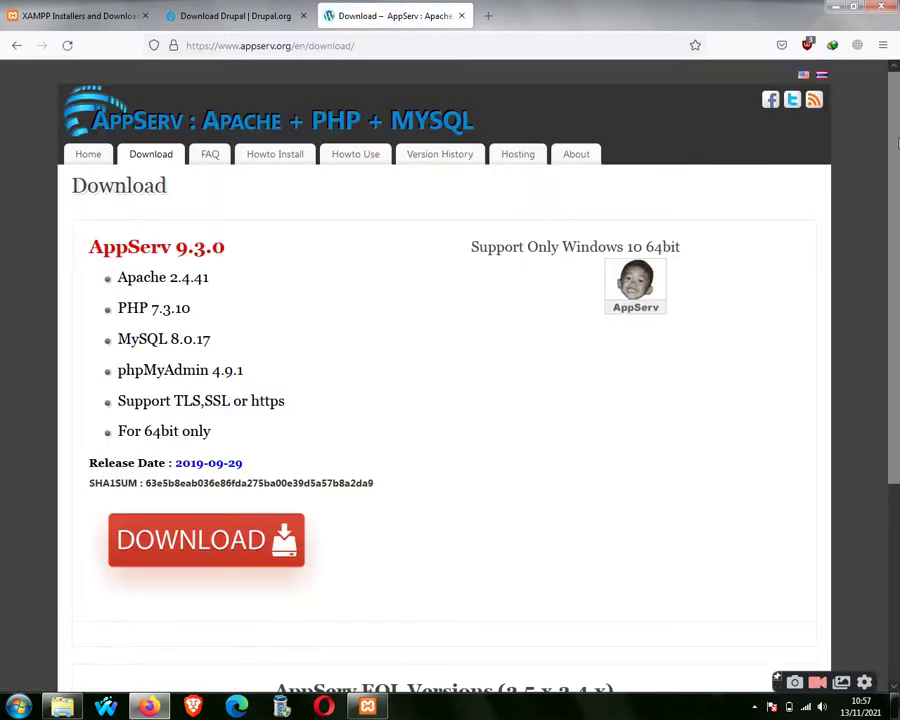
scroll(897, 311, "down", 3)
scroll(897, 311, "up", 2)
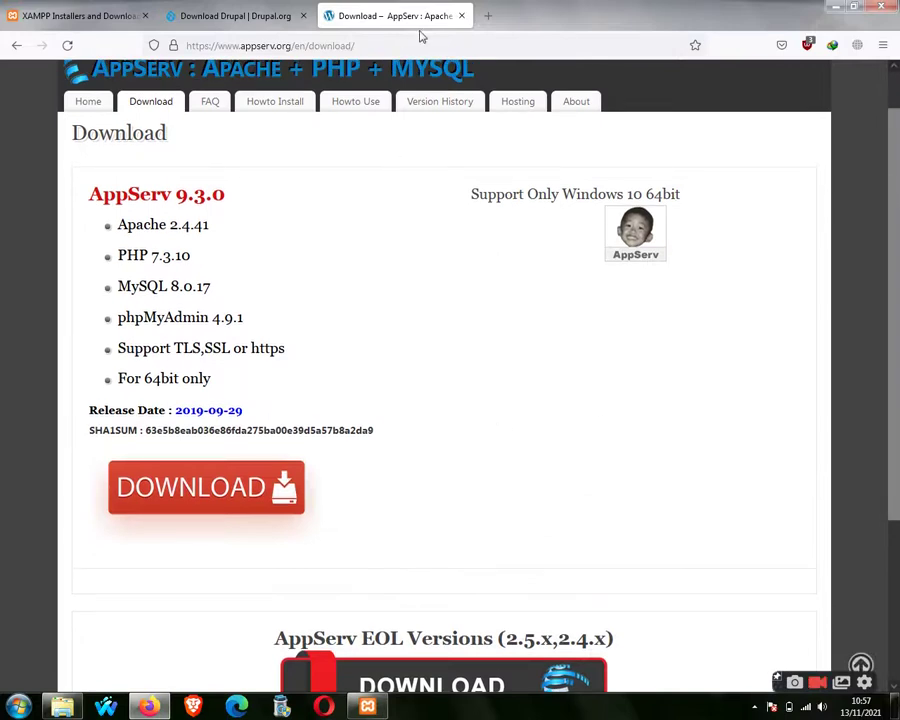
Open a tab for 'wampserve', close the extra empty tab and minimise Firefox.
left_click(487, 16)
type("wampserver.com/en/")
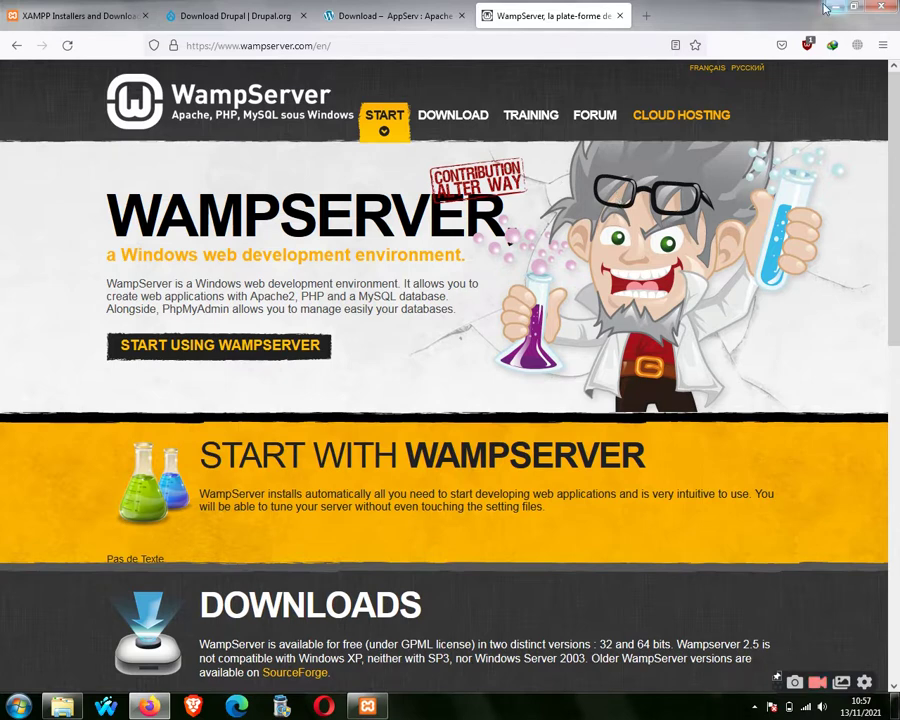
left_click(647, 14)
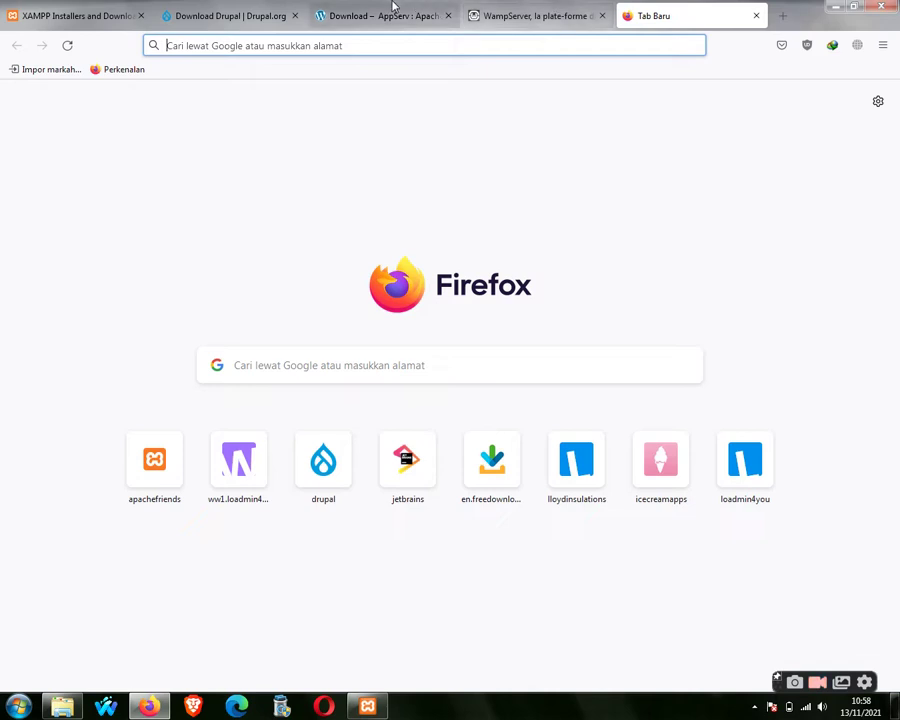
left_click(755, 16)
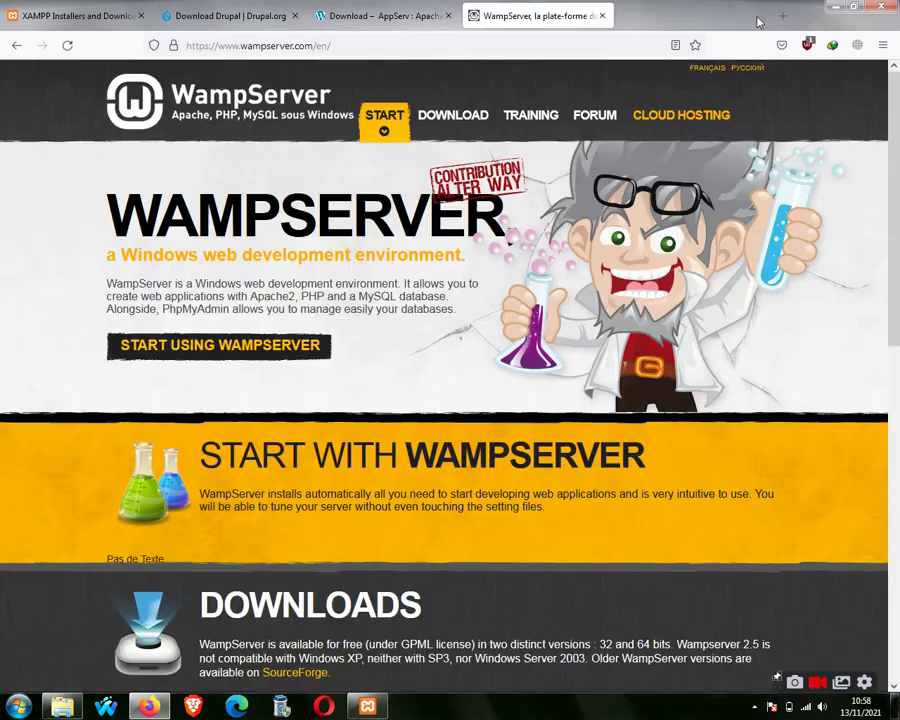
left_click(840, 8)
left_click_drag(627, 171, 237, 520)
Refresh the desktop, then extract drupal-9.2.8.zip into the DRUPAL 9 folder.
right_click(341, 376)
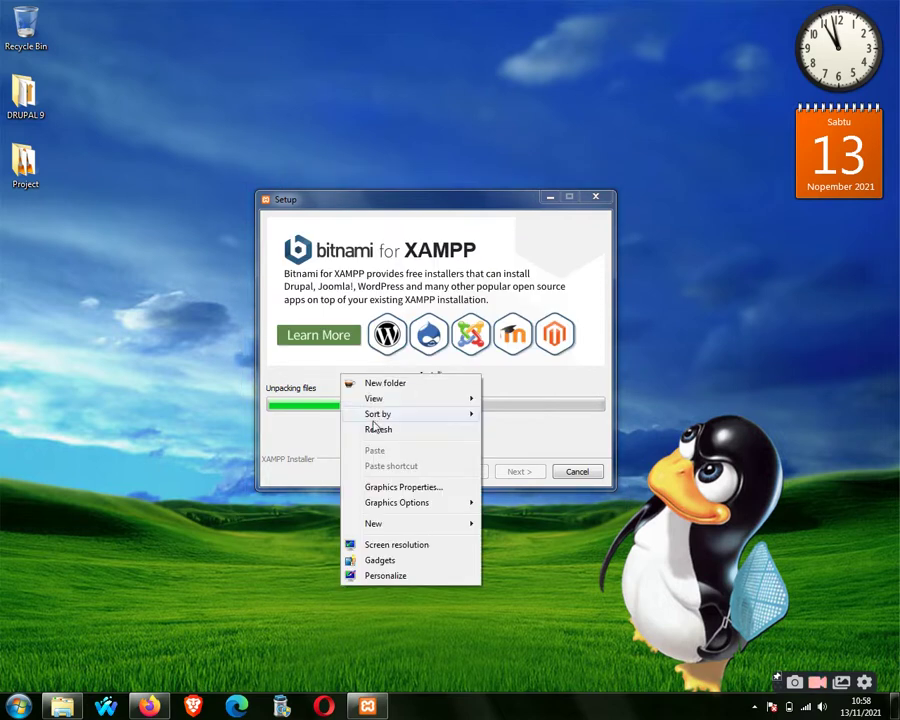
left_click(376, 428)
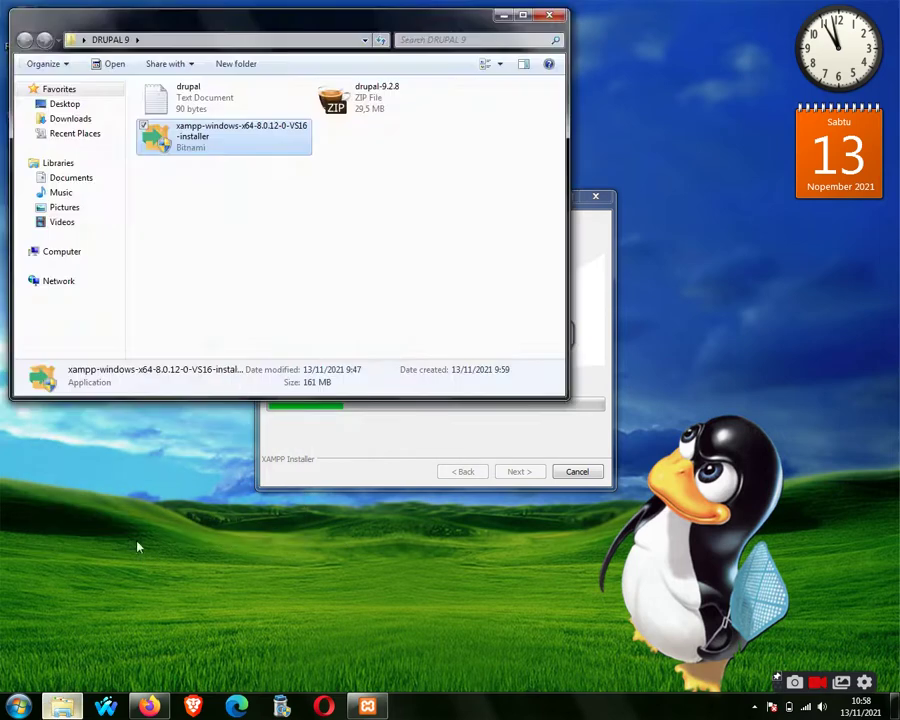
left_click(110, 575)
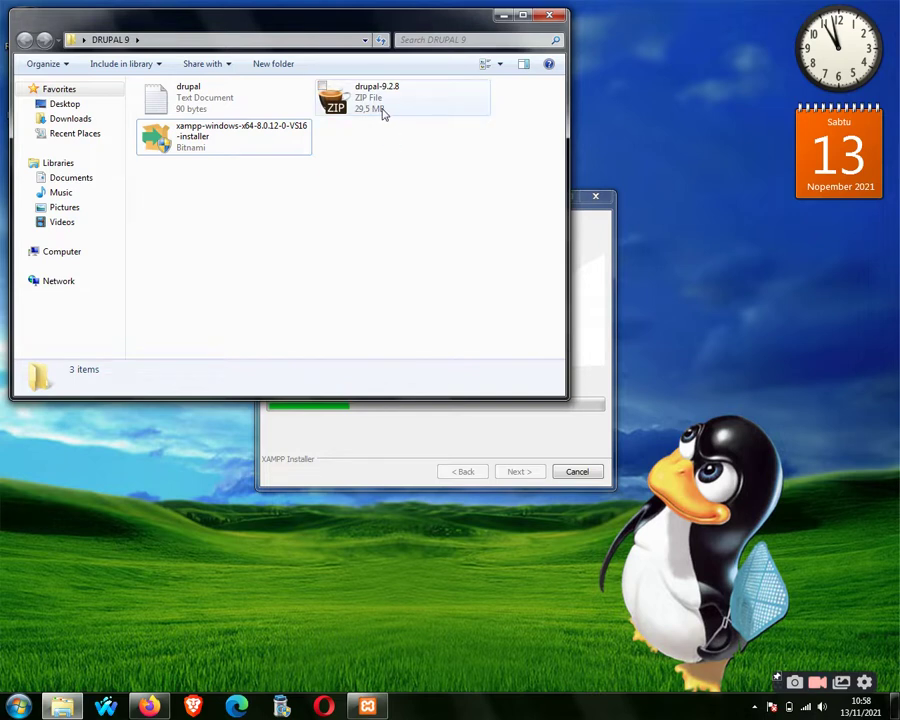
left_click(378, 119)
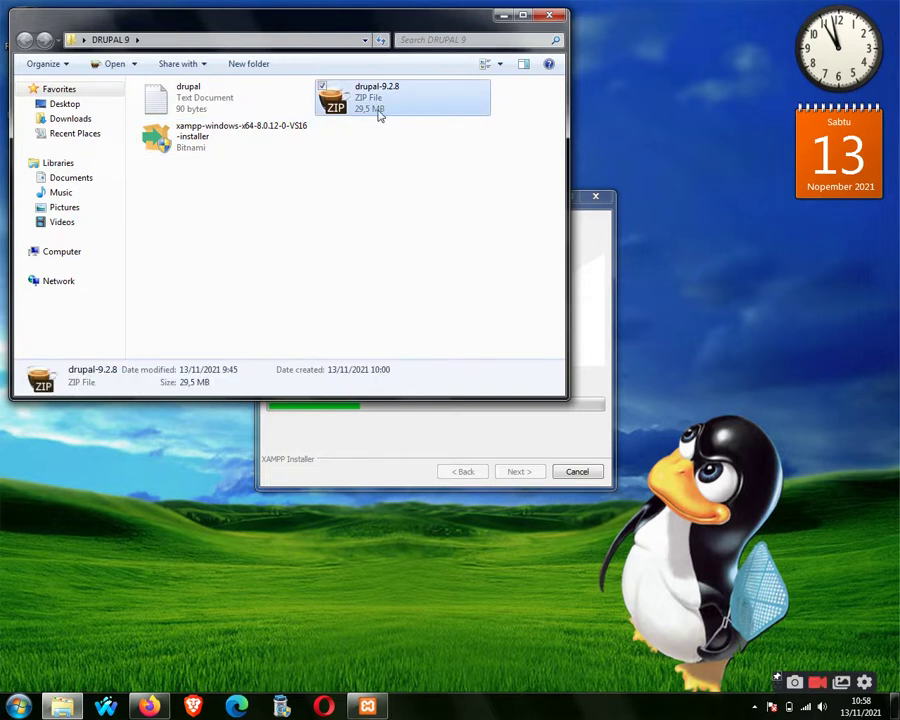
right_click(379, 116)
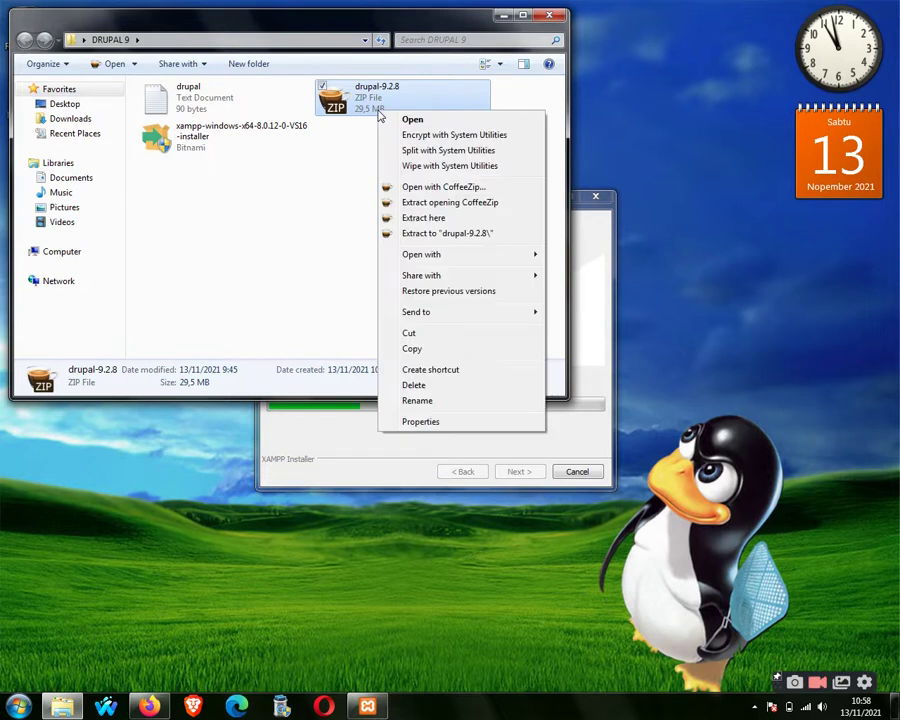
left_click(427, 218)
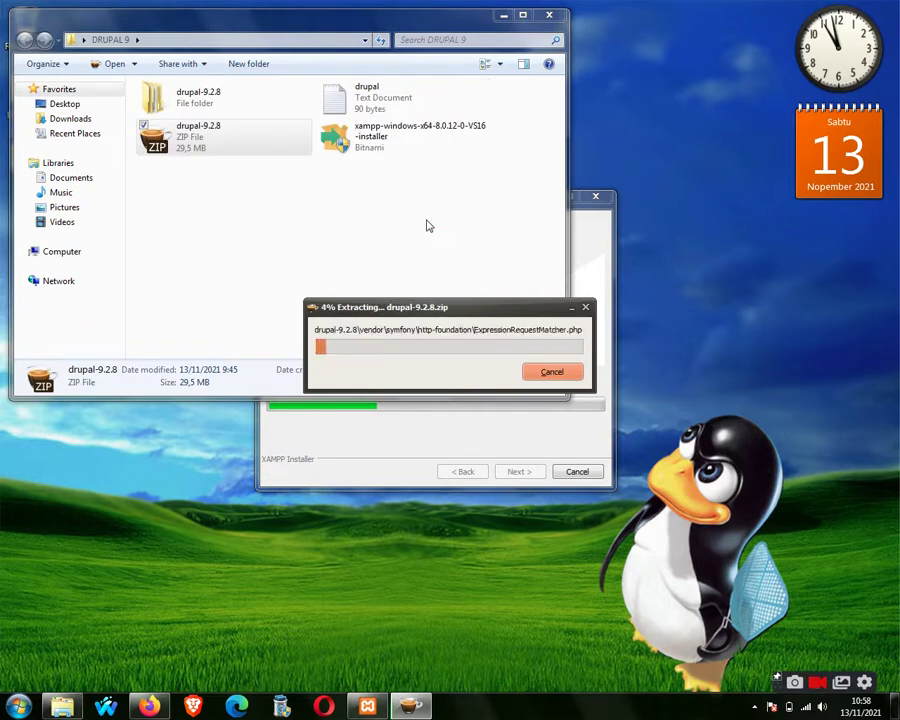
Bring the DRUPAL 9 folder window forward and deselect the zip file.
left_click(331, 233)
right_click(243, 133)
right_click(217, 127)
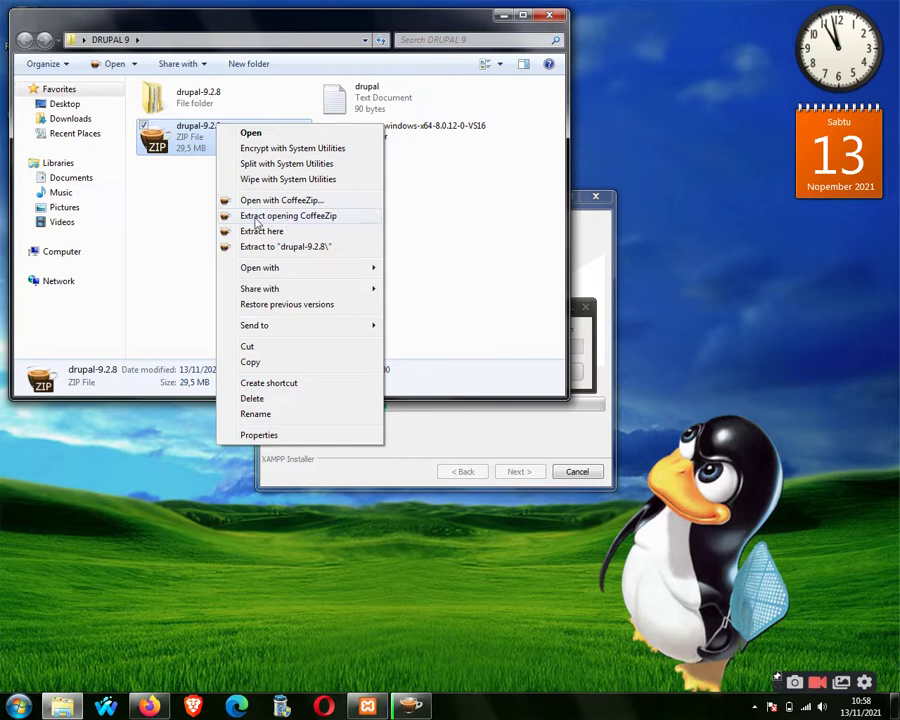
left_click(201, 210)
left_click(201, 210)
Rearrange the folder, extraction progress and installer windows across the screen.
left_click_drag(380, 27, 678, 418)
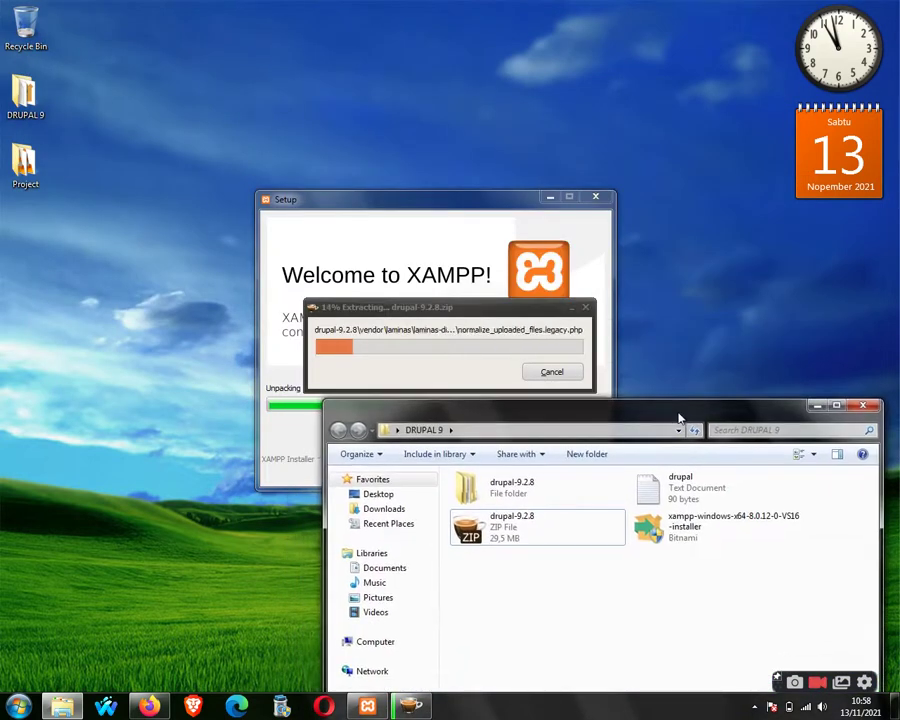
left_click_drag(496, 307, 212, 355)
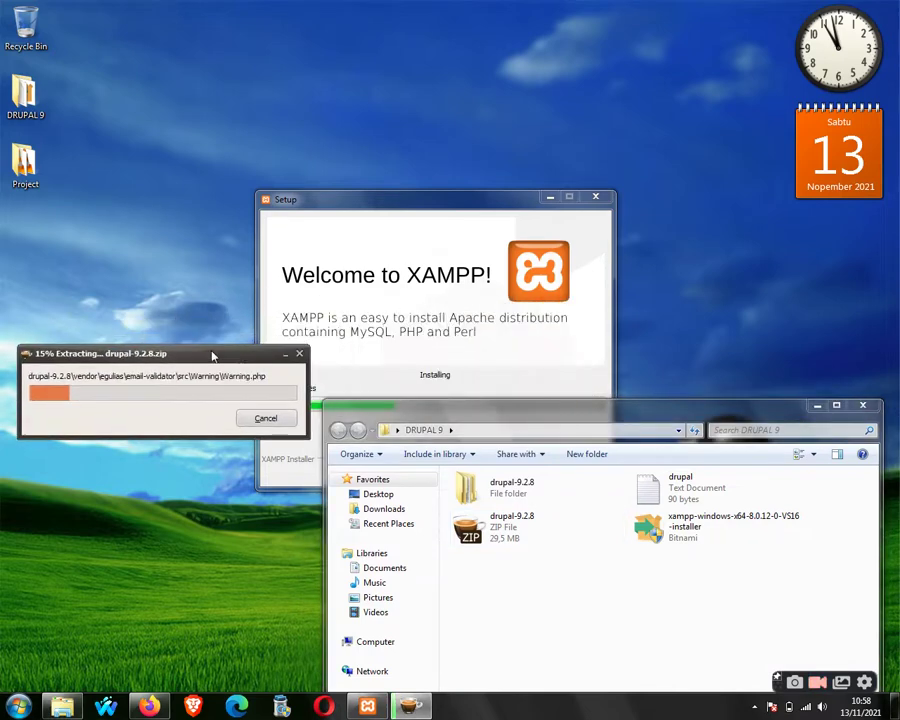
left_click_drag(452, 412, 484, 172)
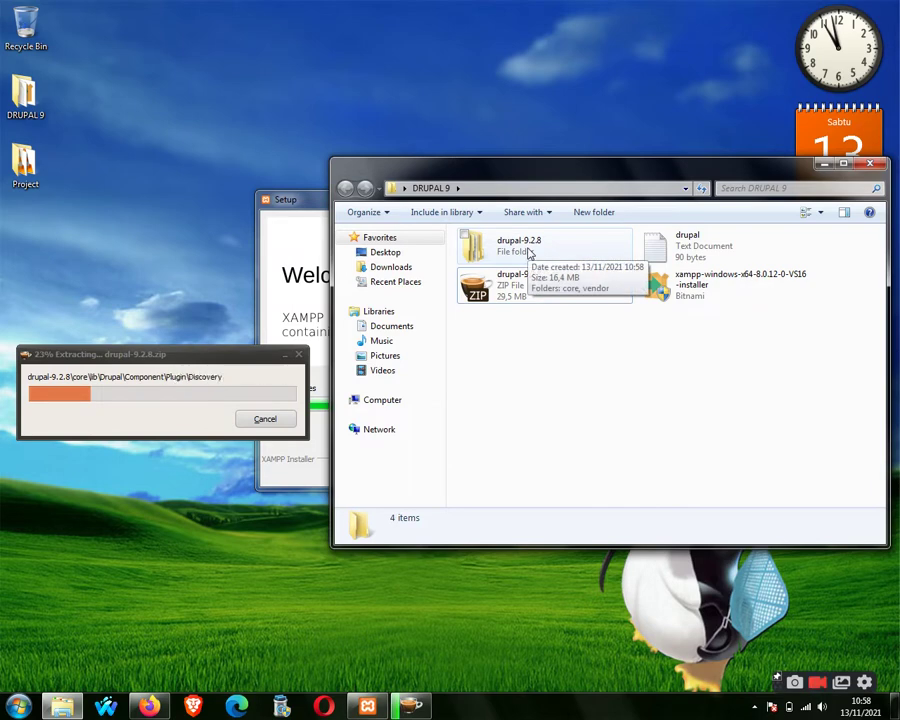
left_click_drag(290, 204, 37, 51)
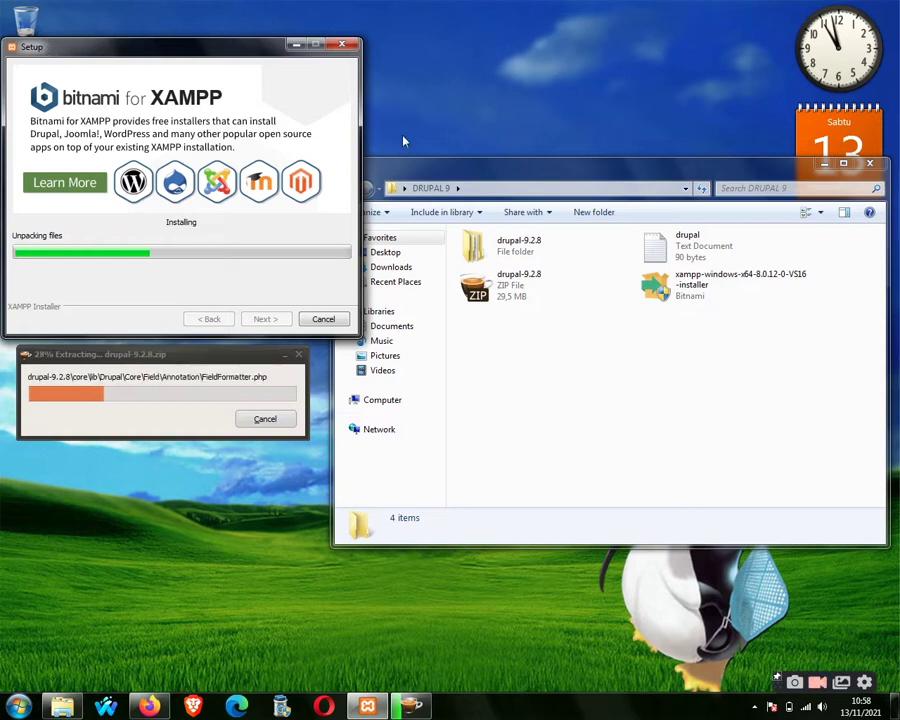
Expand Computer, Local Disk (C:) and the xampp folder in the folder tree.
left_click(346, 400)
left_click(352, 413)
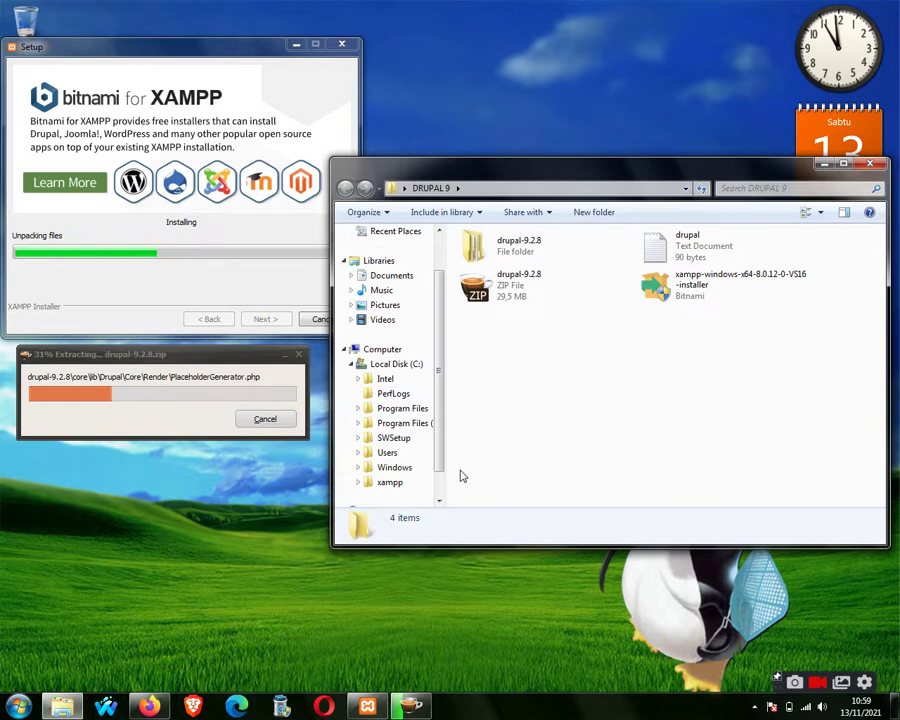
scroll(440, 466, "down", 1)
scroll(414, 450, "up", 1)
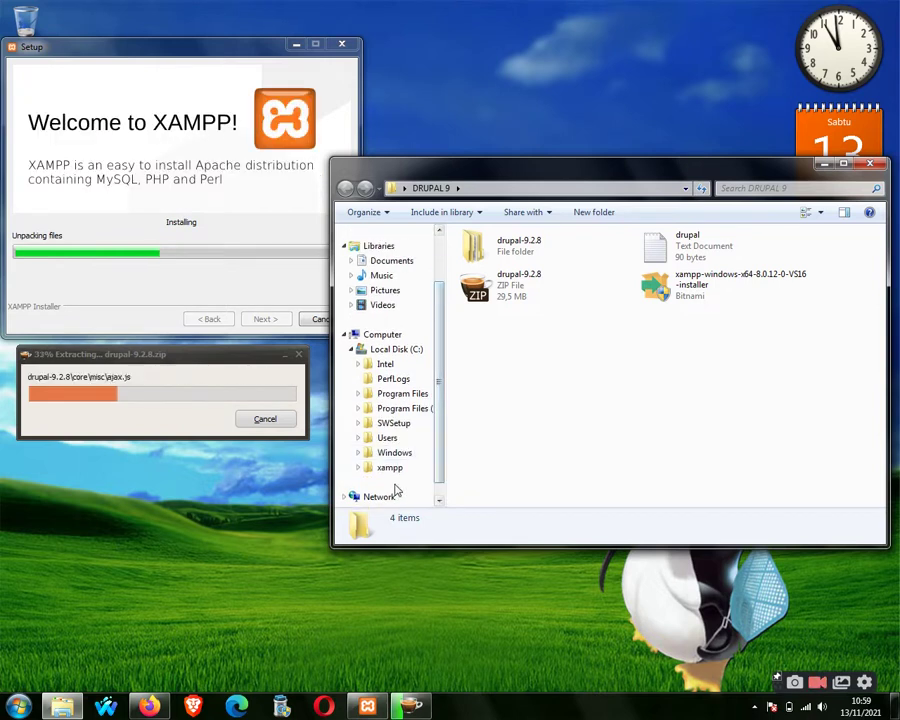
left_click(359, 469)
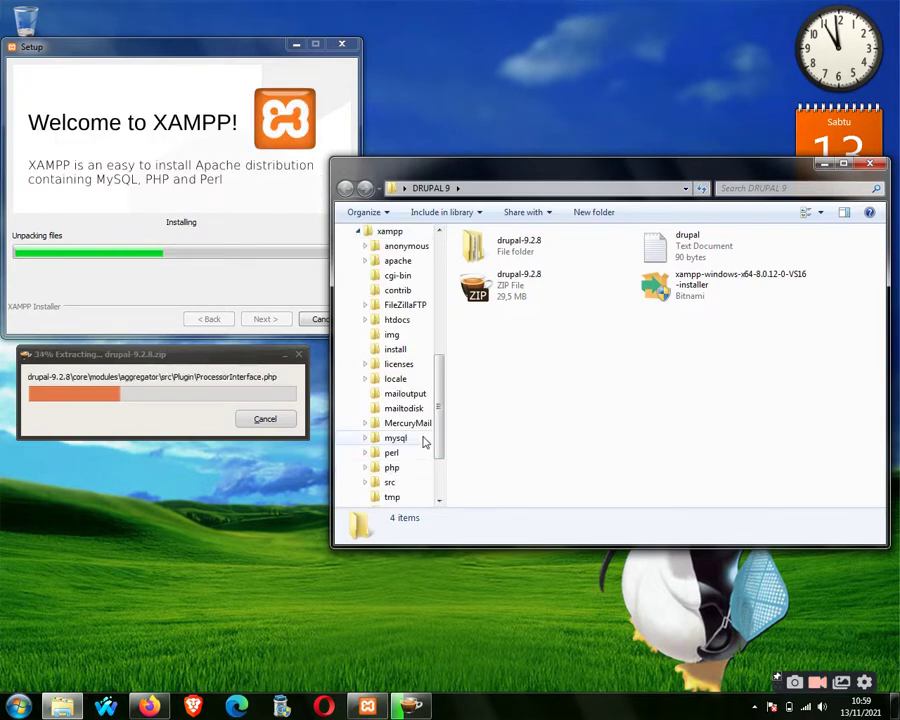
mouse_move(444, 426)
left_mouse_down()
mouse_move(444, 386)
mouse_move(444, 418)
left_mouse_up()
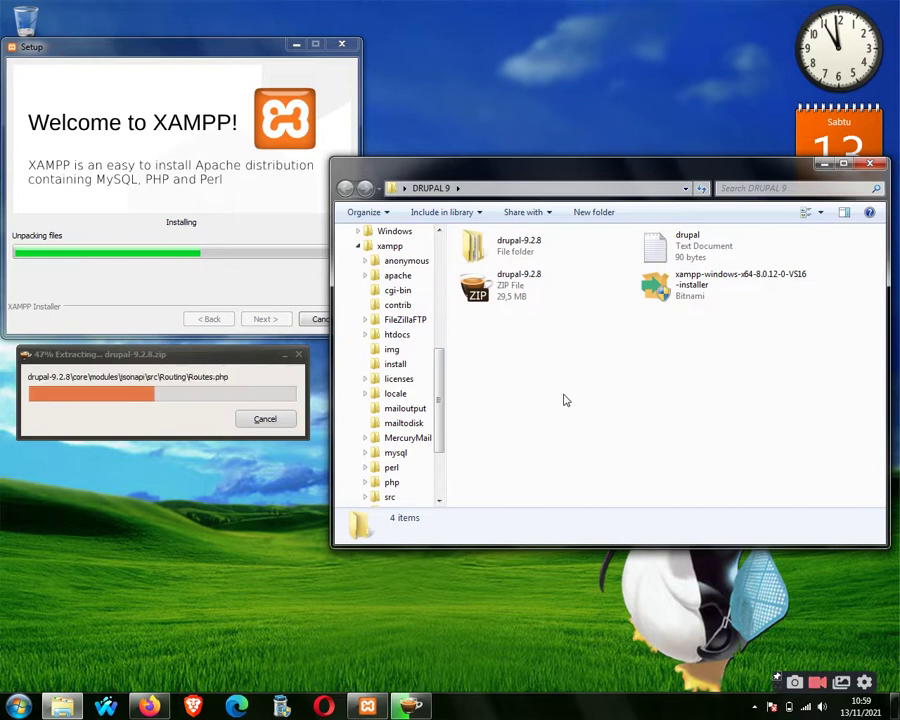
Move the folder window lower and refresh the desktop three times.
left_click_drag(601, 169, 613, 313)
right_click(601, 173)
left_click(623, 224)
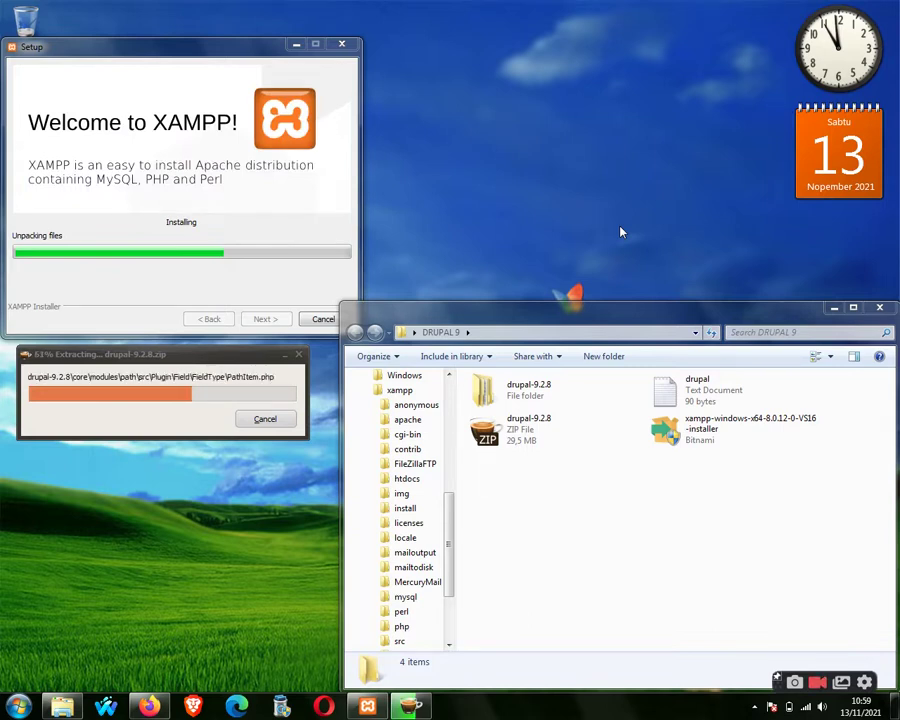
right_click(615, 224)
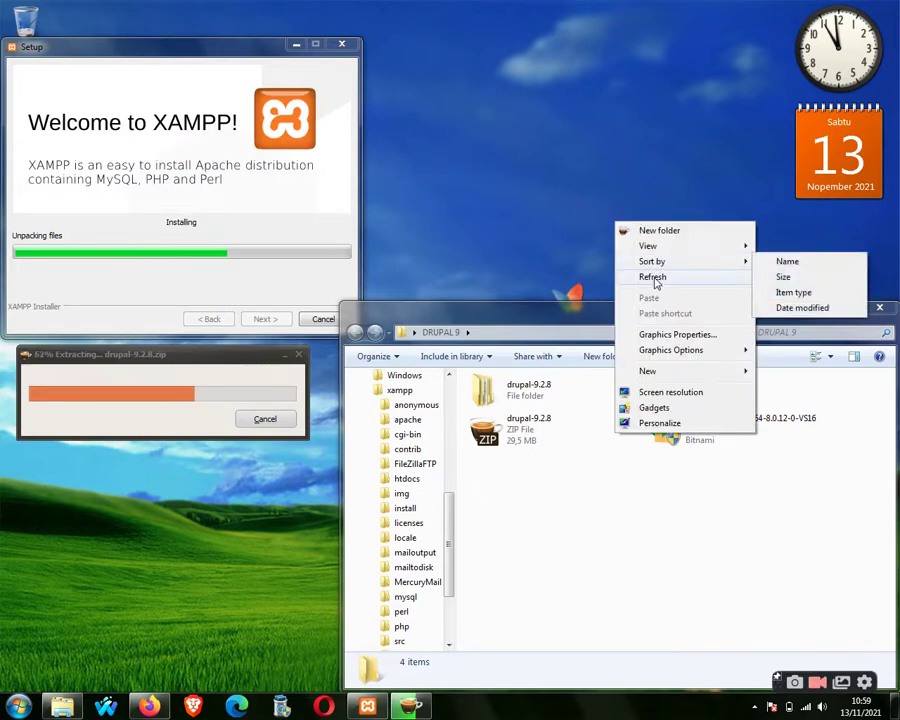
left_click(654, 279)
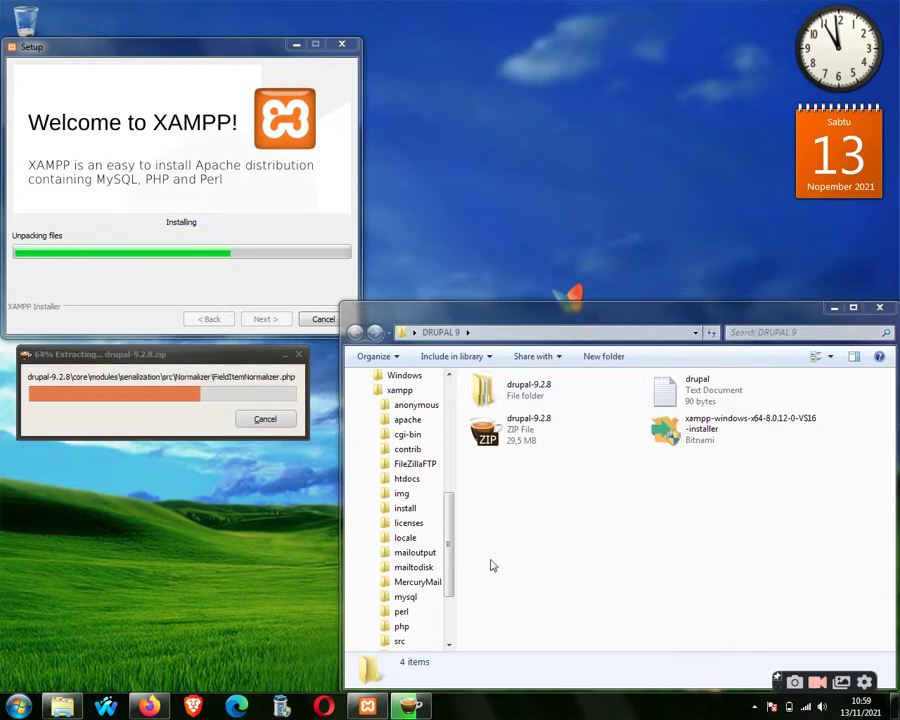
right_click(509, 137)
left_click(546, 190)
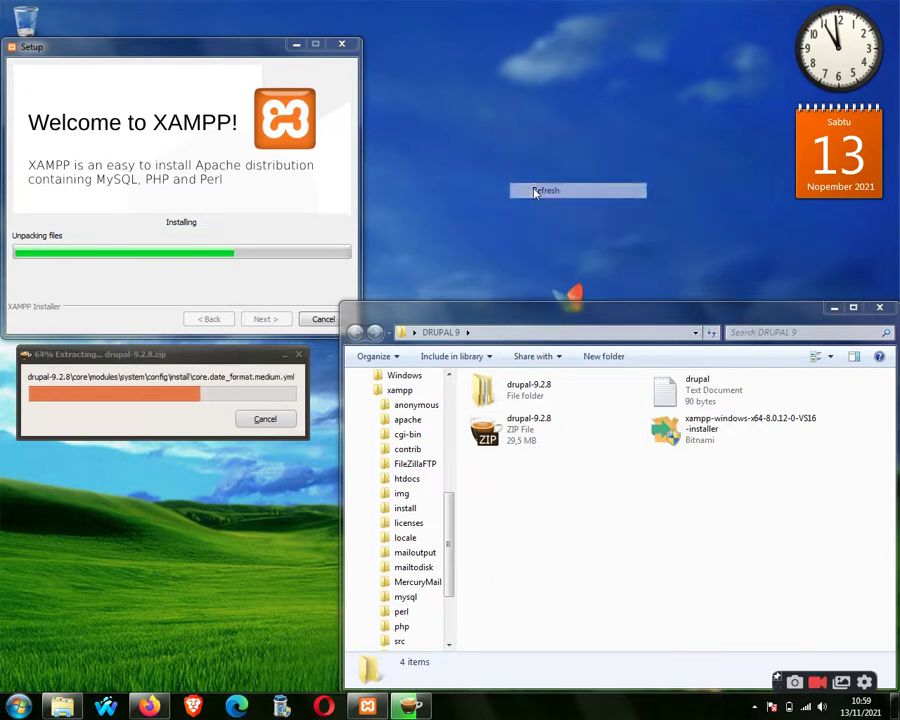
Toggle the Start menu twice, then open Action Center to review the restart warning.
left_click(19, 706)
left_click(19, 706)
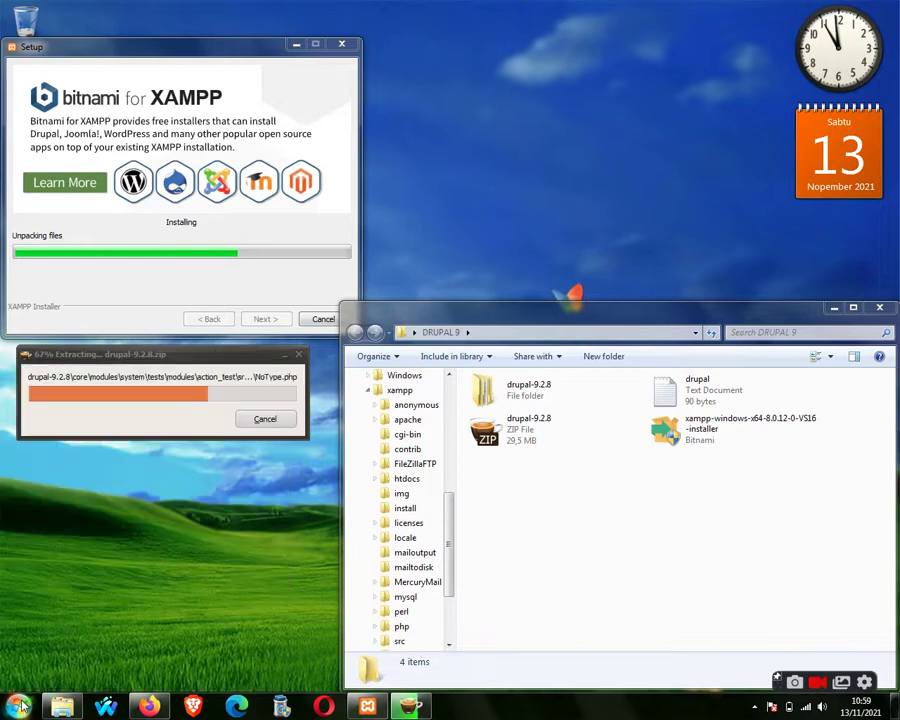
left_click(19, 706)
left_click(19, 706)
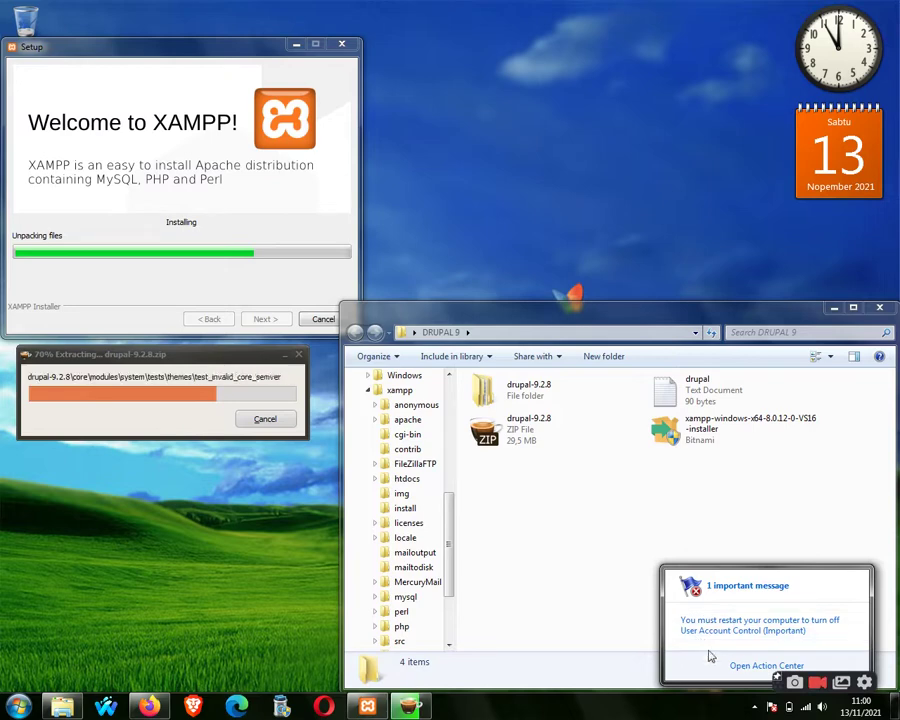
left_click(738, 666)
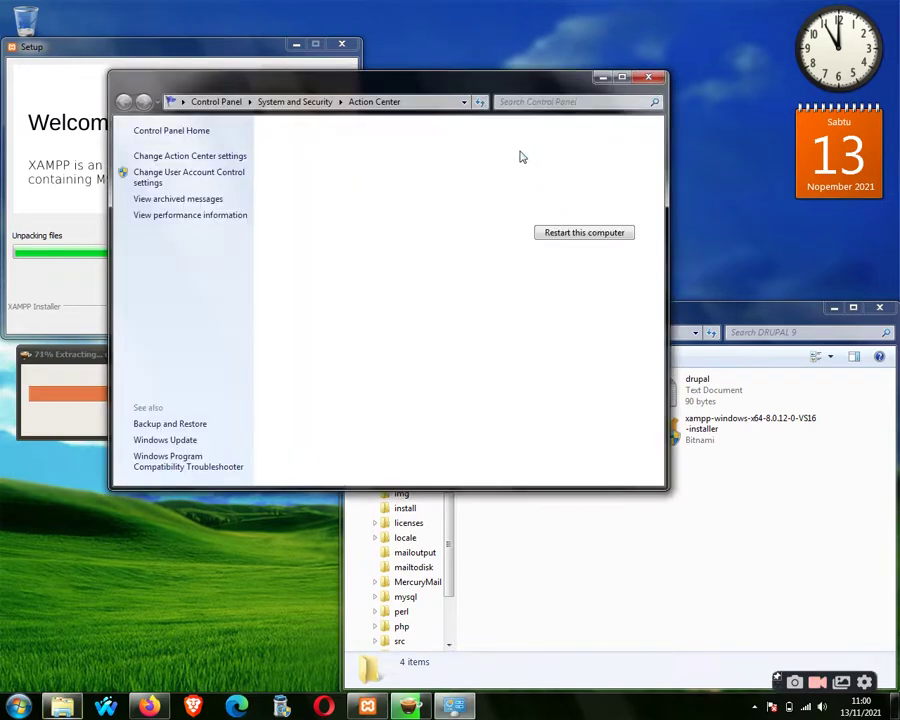
Turn off Action Center messages about User Account Control.
left_click_drag(470, 86, 660, 100)
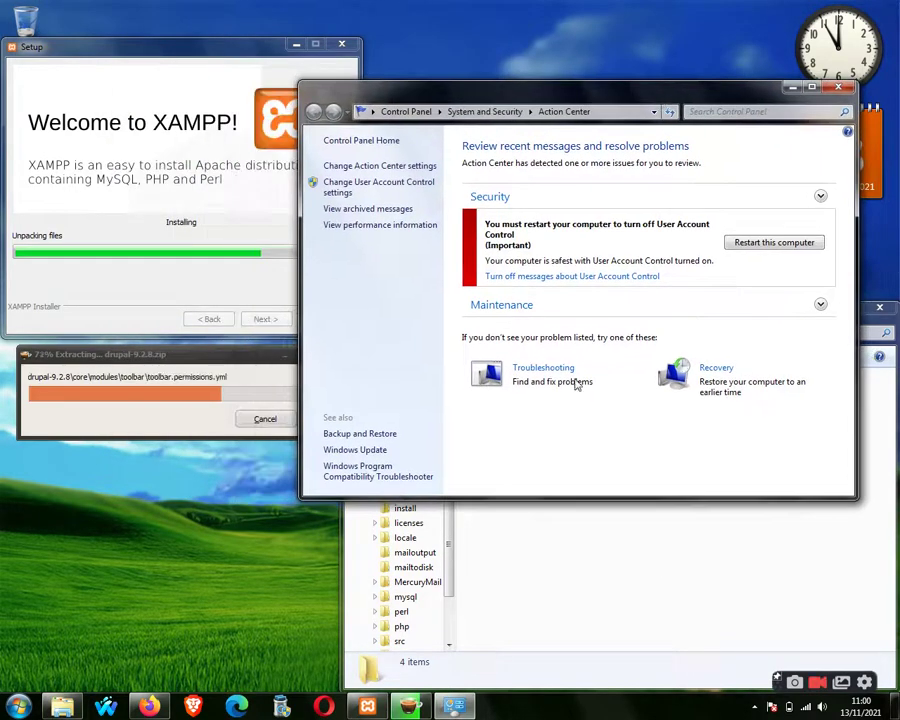
left_click(568, 277)
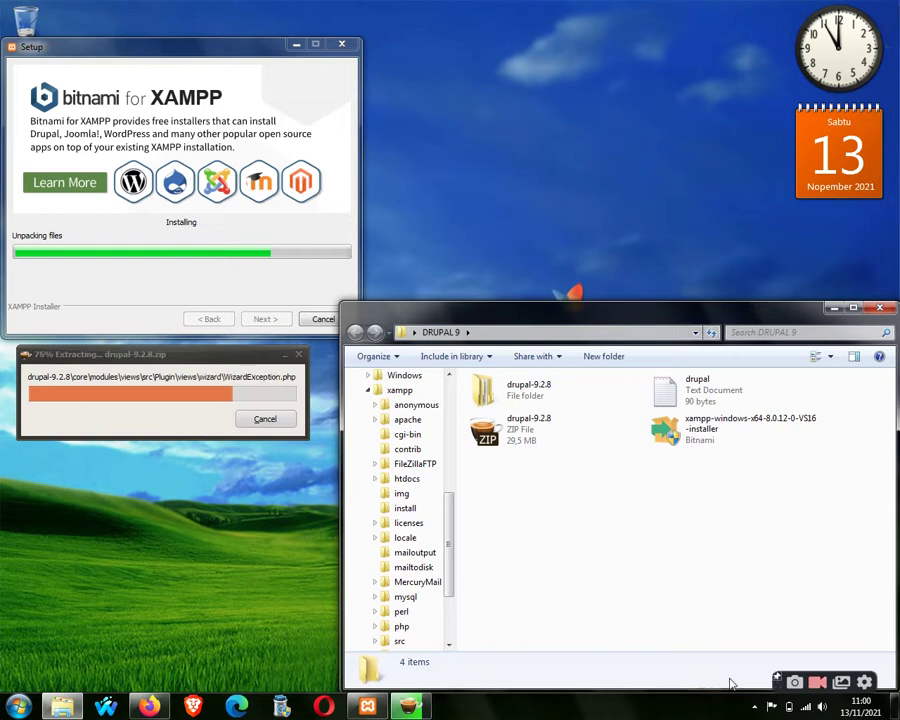
left_click(757, 705)
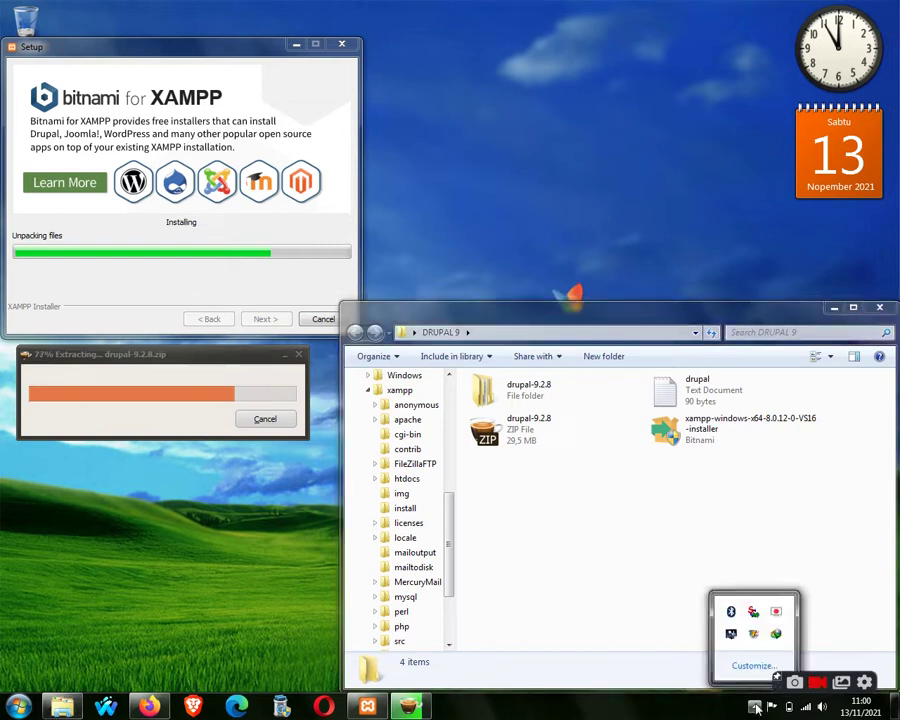
Refresh the desktop and the DRUPAL 9 folder listing.
left_click(659, 712)
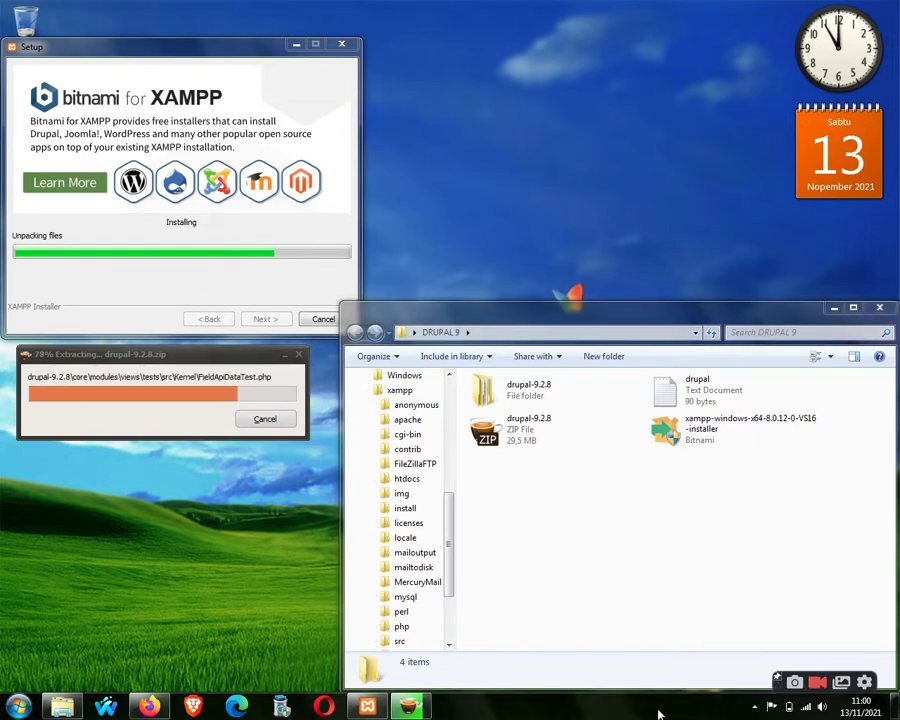
right_click(706, 279)
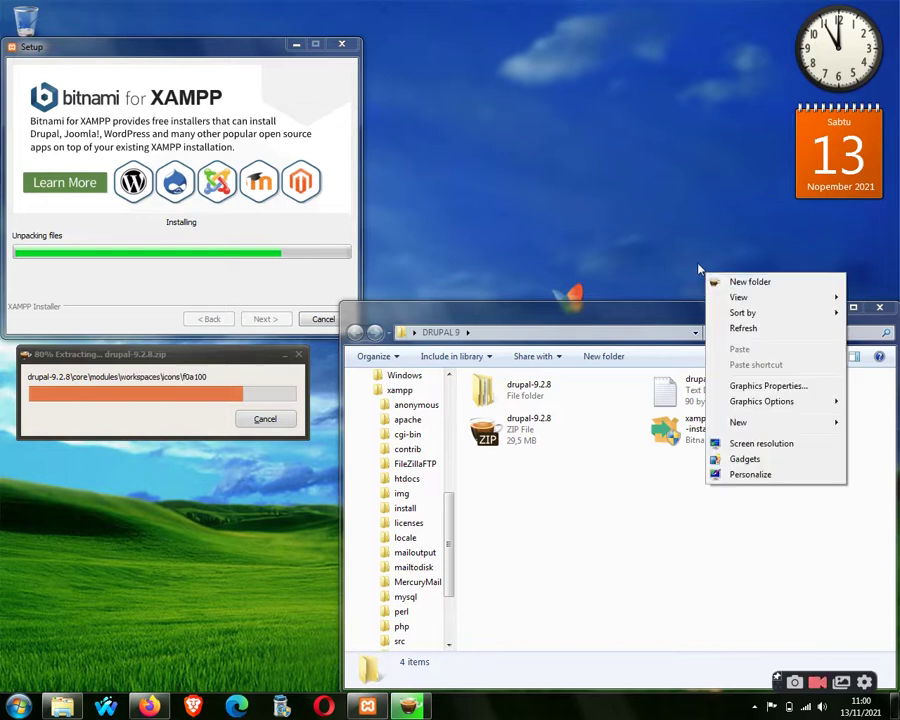
left_click(742, 327)
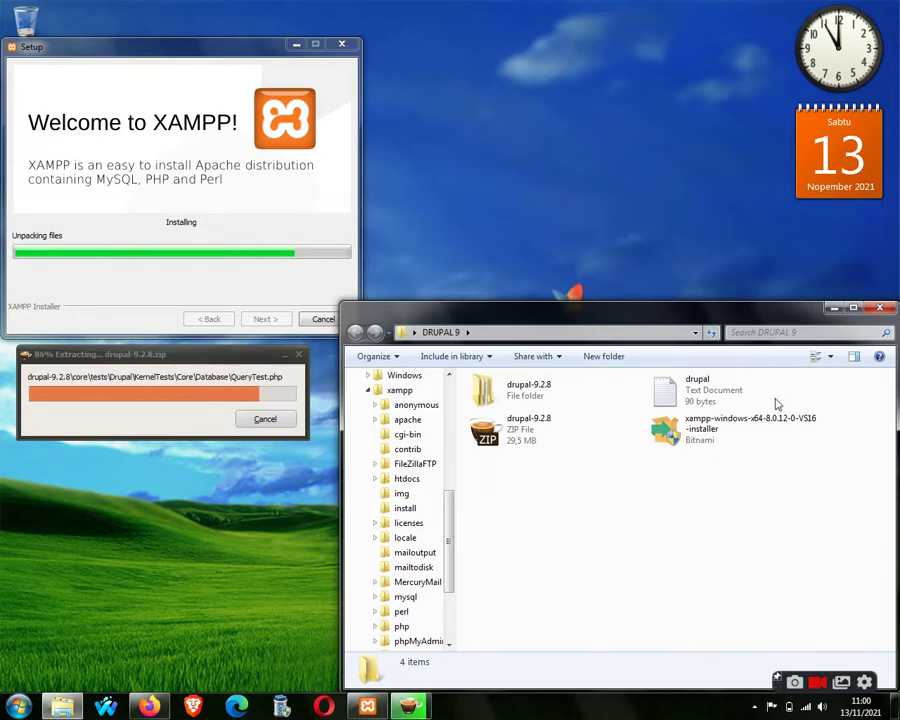
right_click(645, 530)
left_click(706, 404)
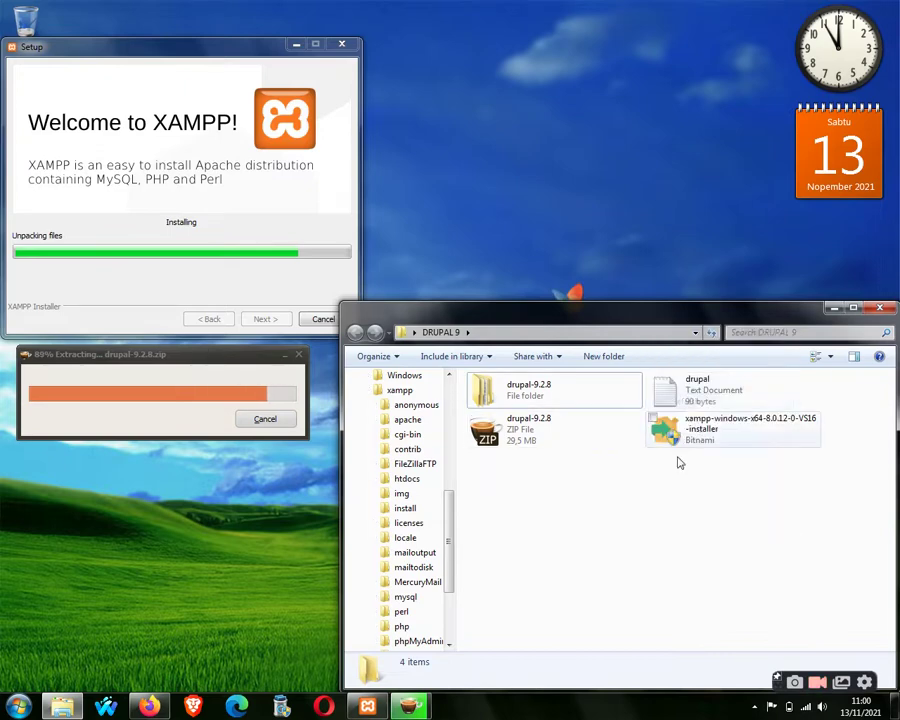
View the drupal text note in Notepad, then close it.
left_click(689, 404)
double_click(689, 404)
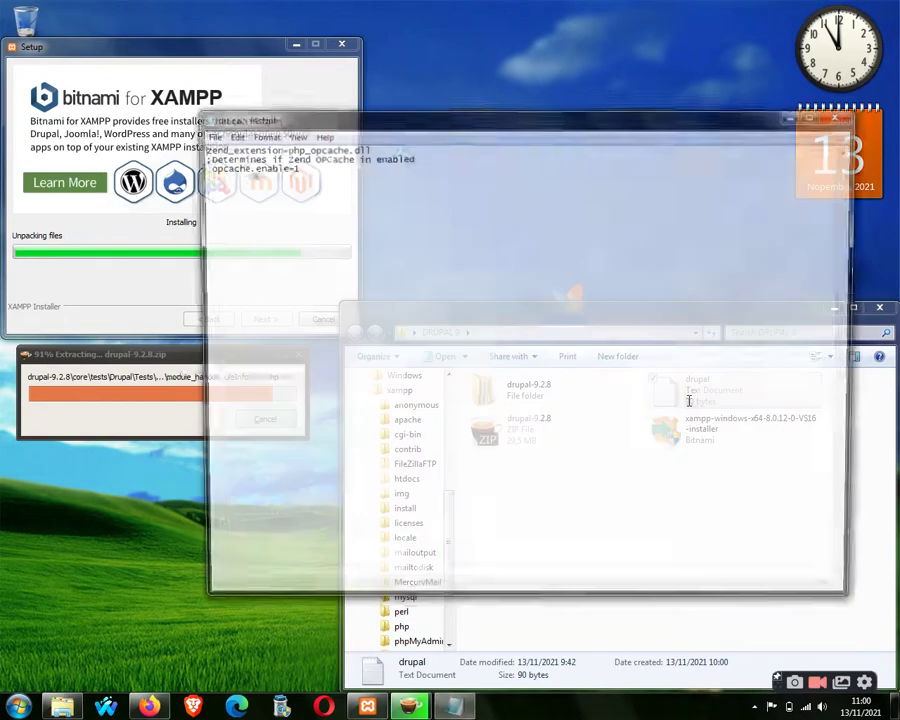
left_click_drag(510, 130, 476, 125)
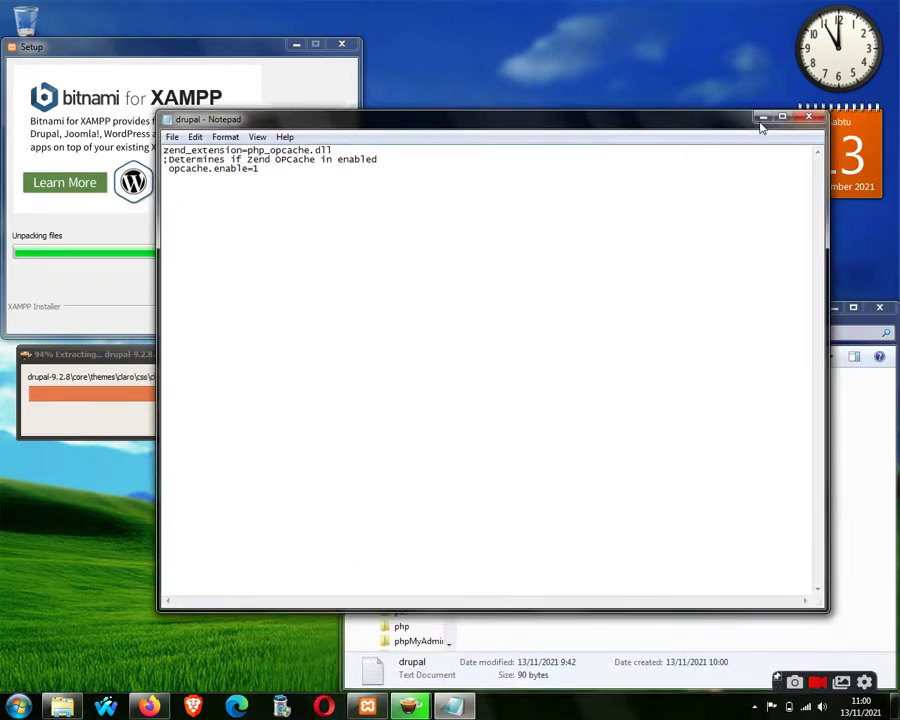
left_click(809, 117)
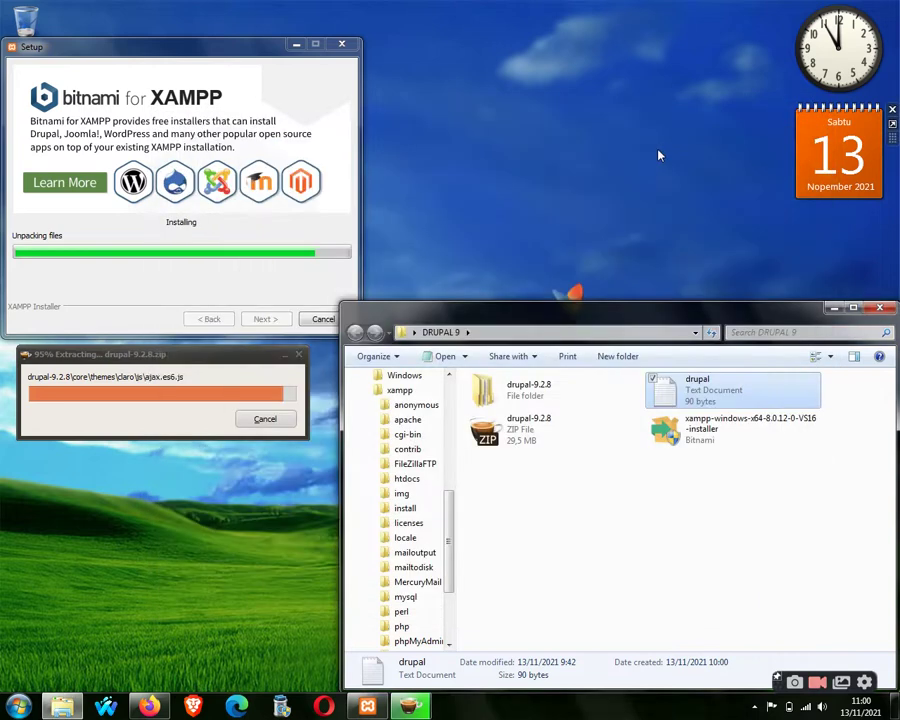
Refresh the desktop twice more.
left_click(578, 285)
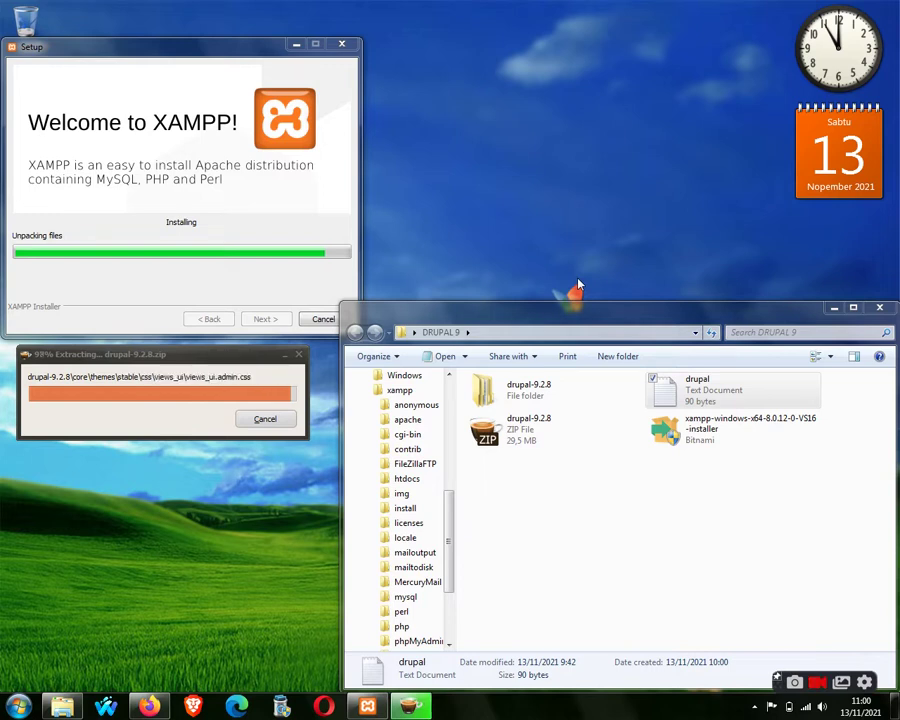
right_click(578, 285)
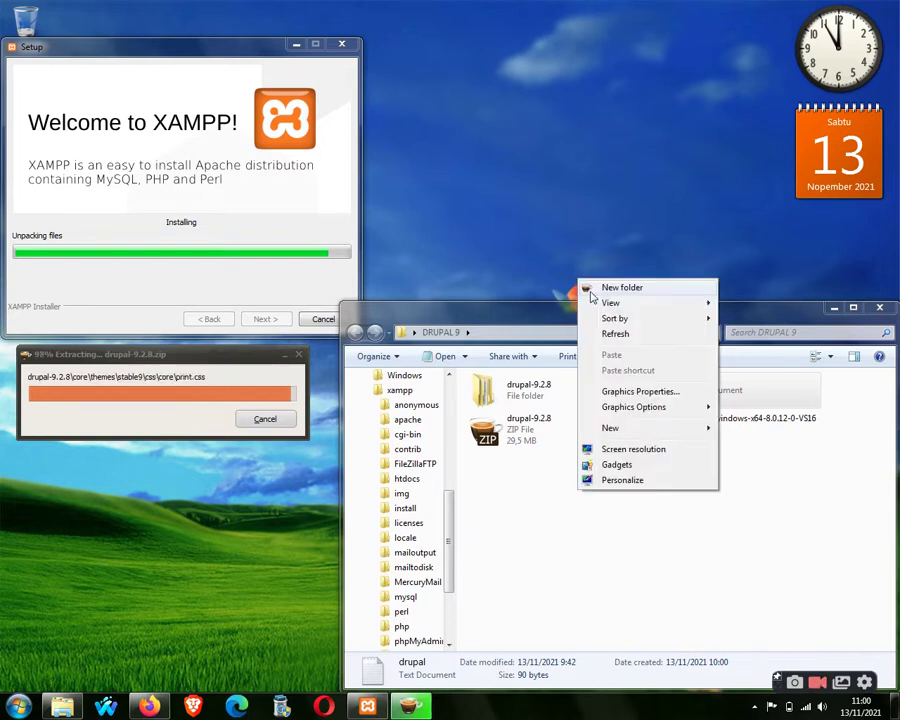
left_click(612, 333)
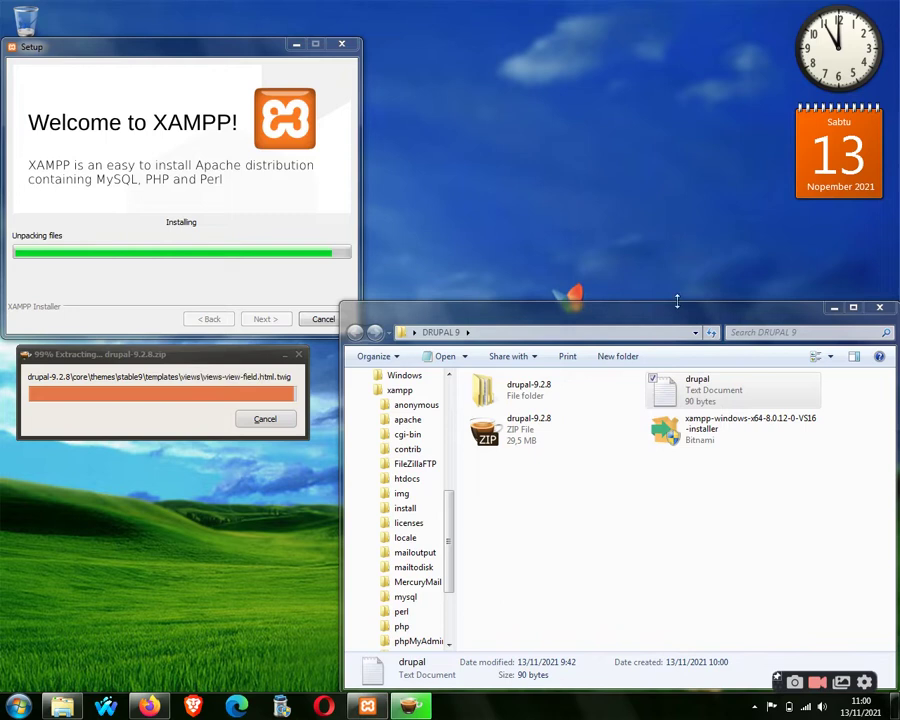
right_click(594, 227)
left_click(616, 280)
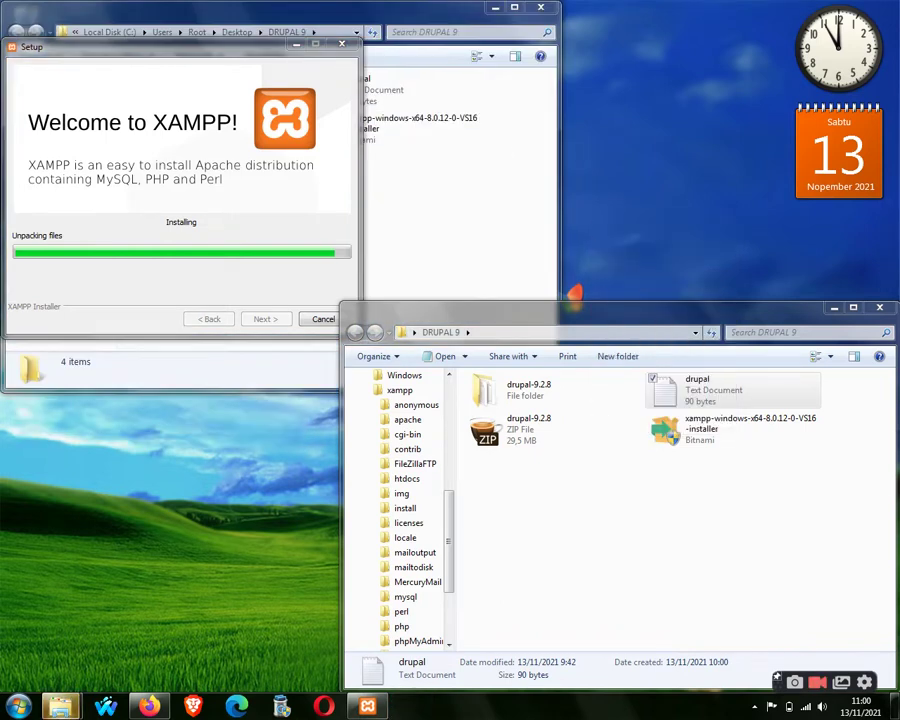
Close the second DRUPAL 9 window and refresh the folder listing and desktop.
left_click(455, 12)
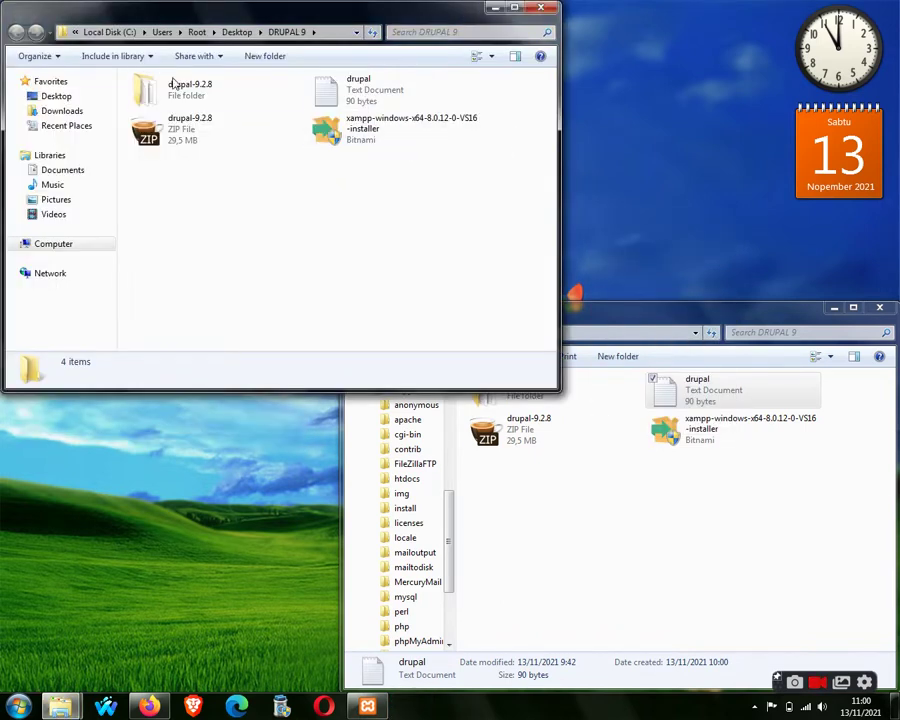
left_click(543, 8)
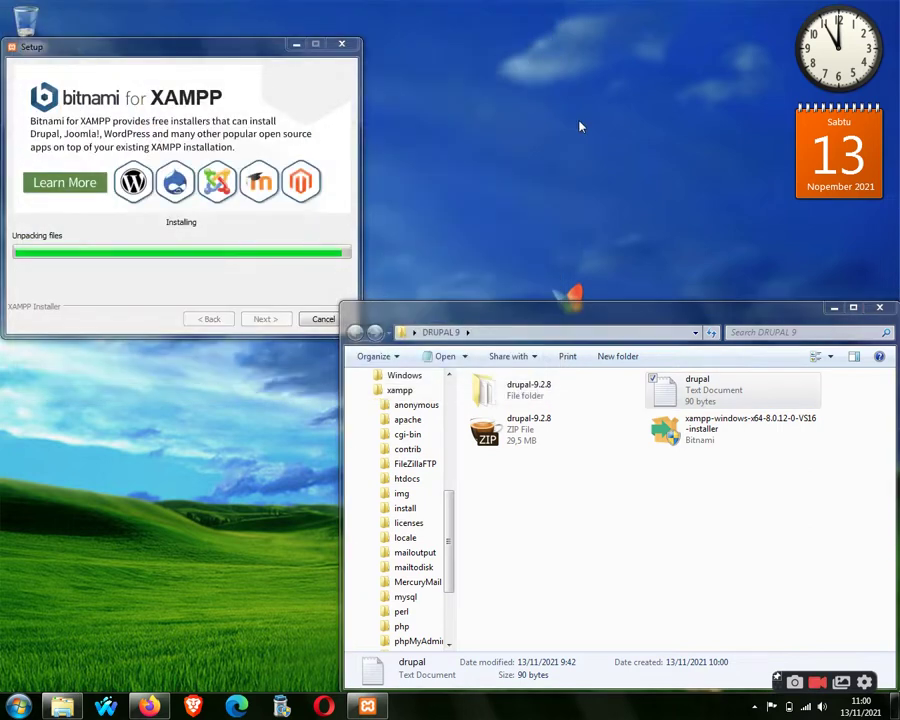
left_click(613, 491)
right_click(613, 491)
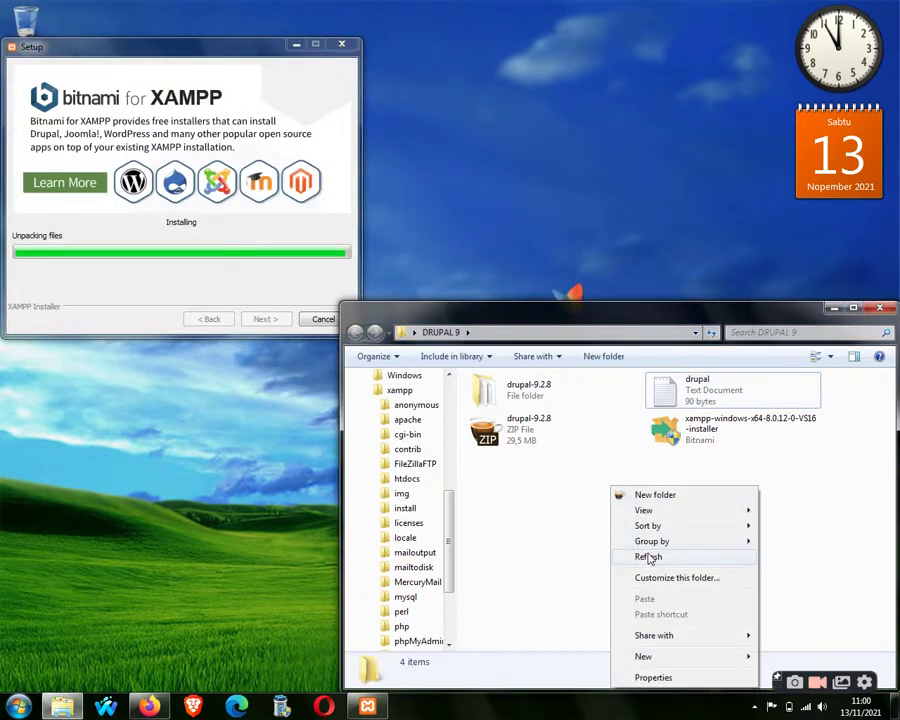
left_click(641, 555)
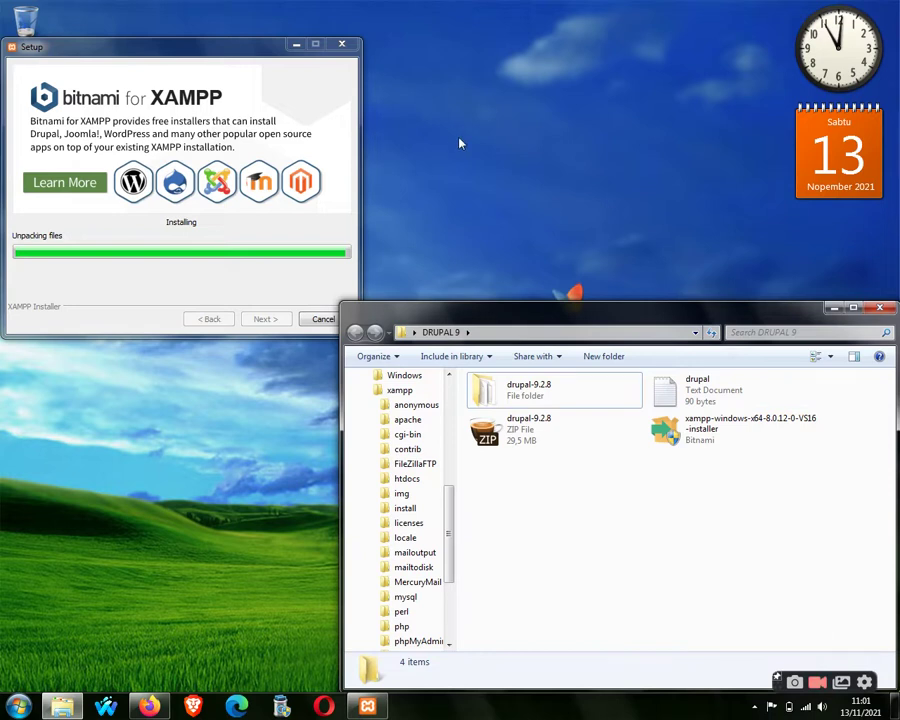
right_click(571, 105)
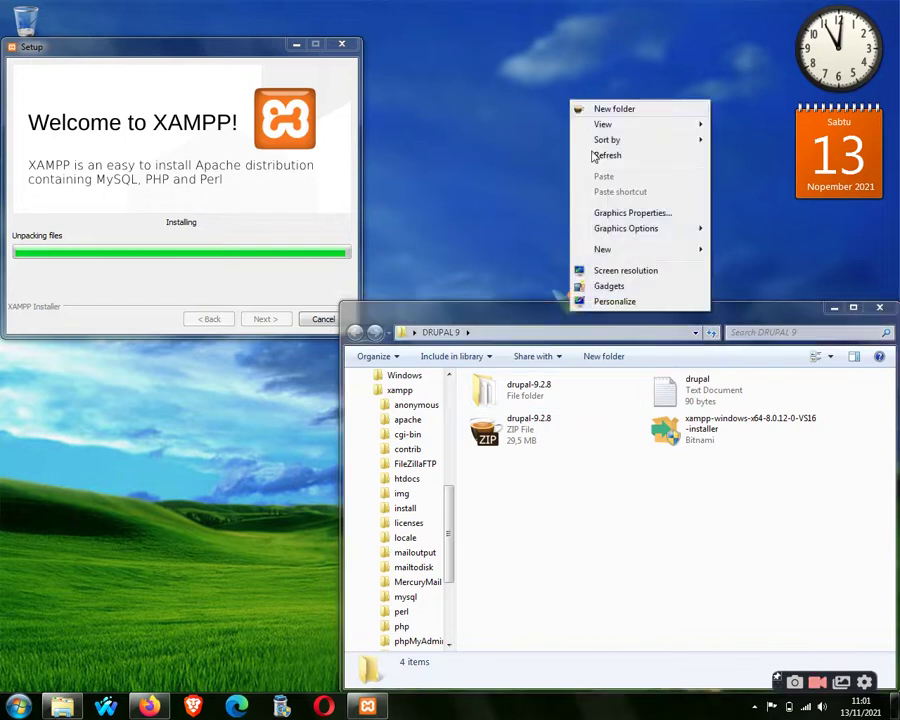
left_click(619, 161)
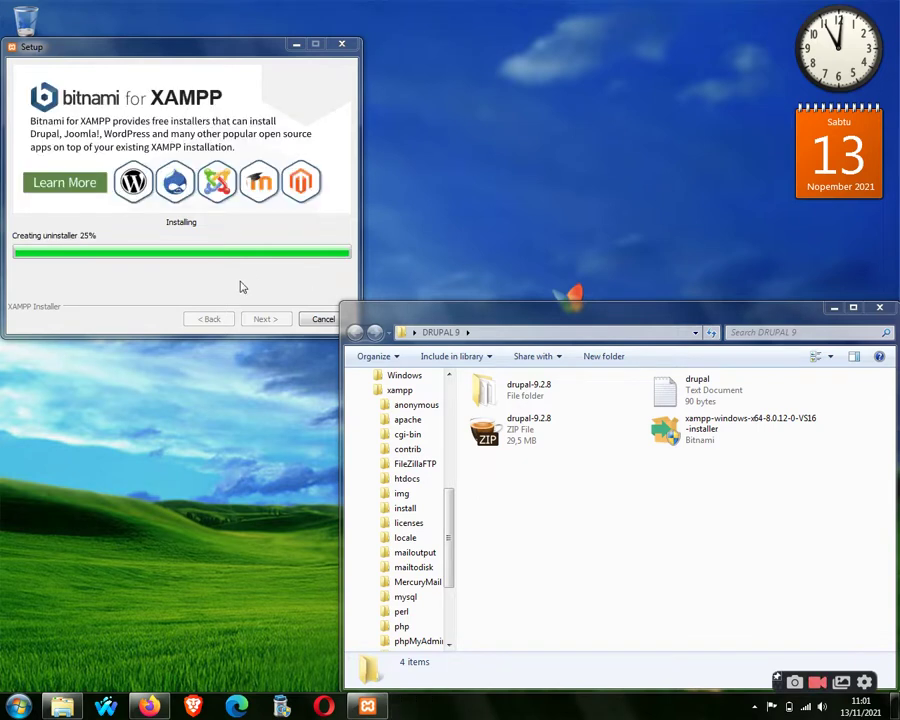
Reposition the XAMPP Setup window, close the old localhost/drupal tab and dismiss Opera's default-browser prompt.
left_click(475, 305)
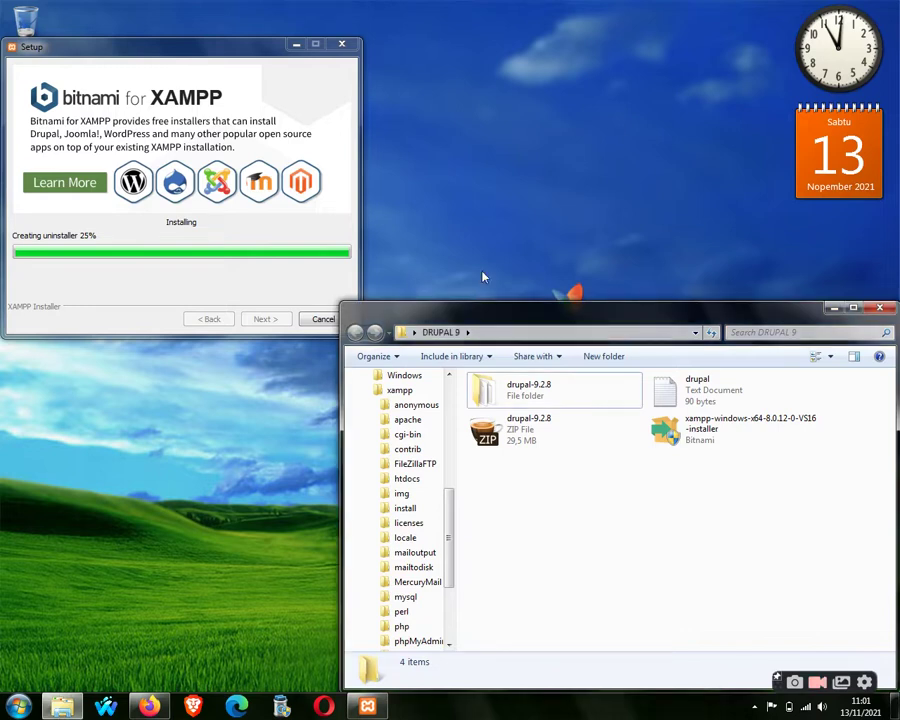
left_click(228, 42)
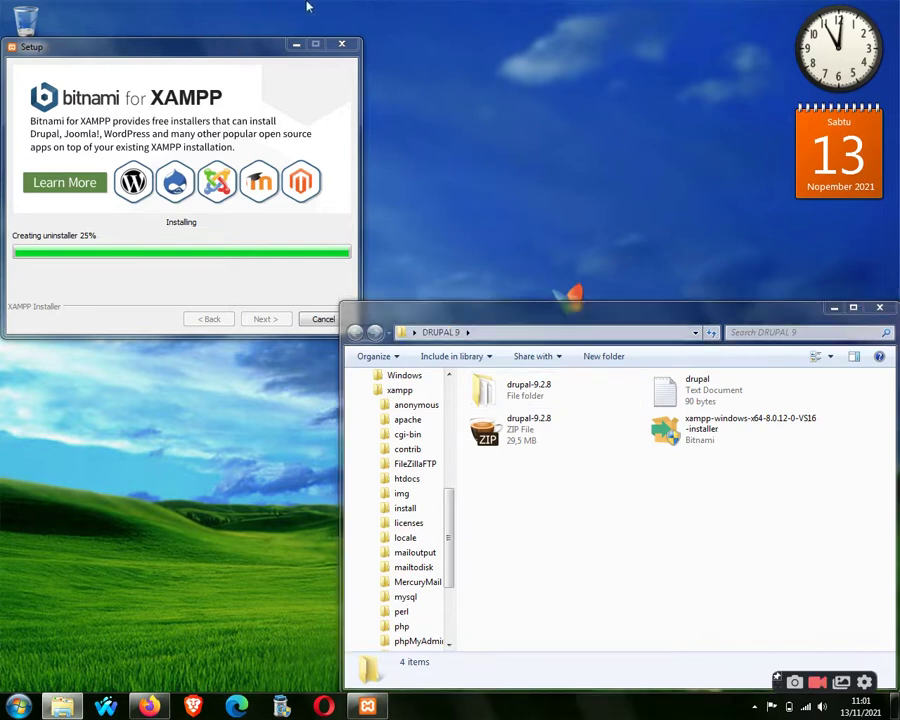
left_click_drag(232, 35, 417, 43)
left_click(489, 305)
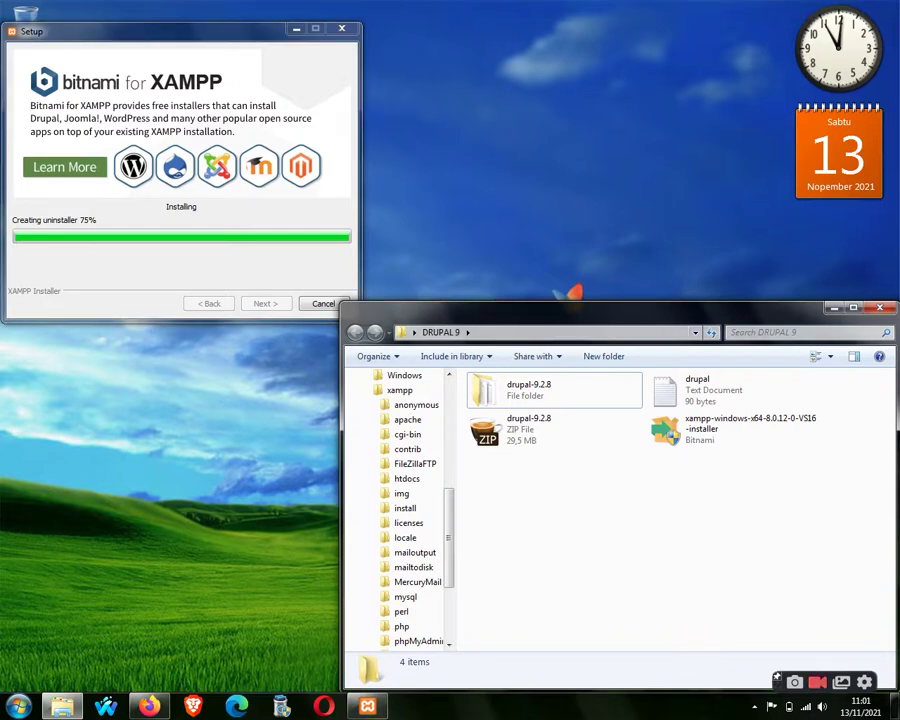
left_click(529, 120)
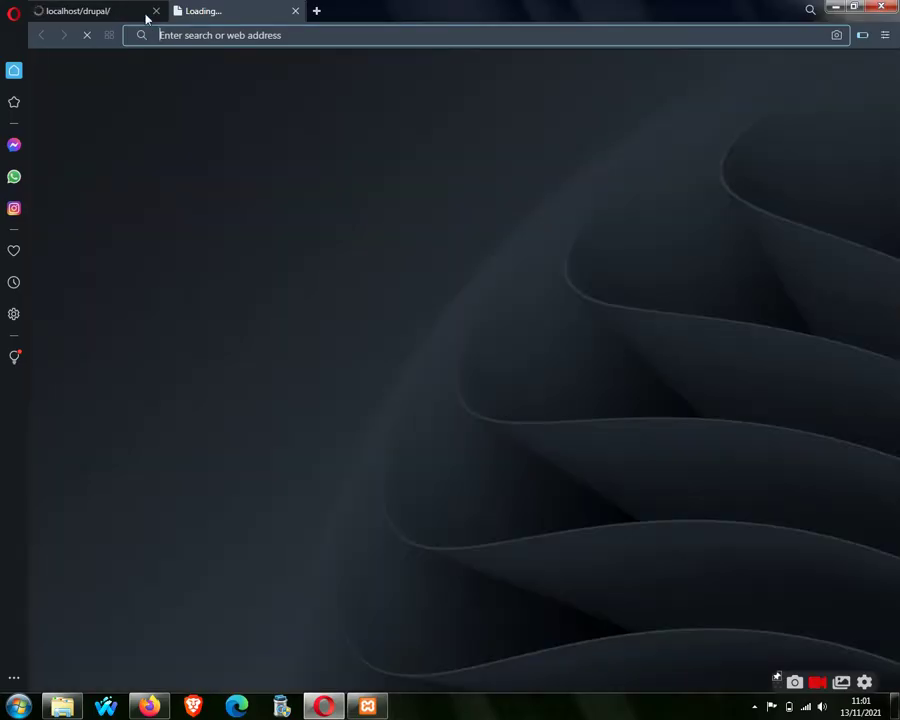
left_click(155, 12)
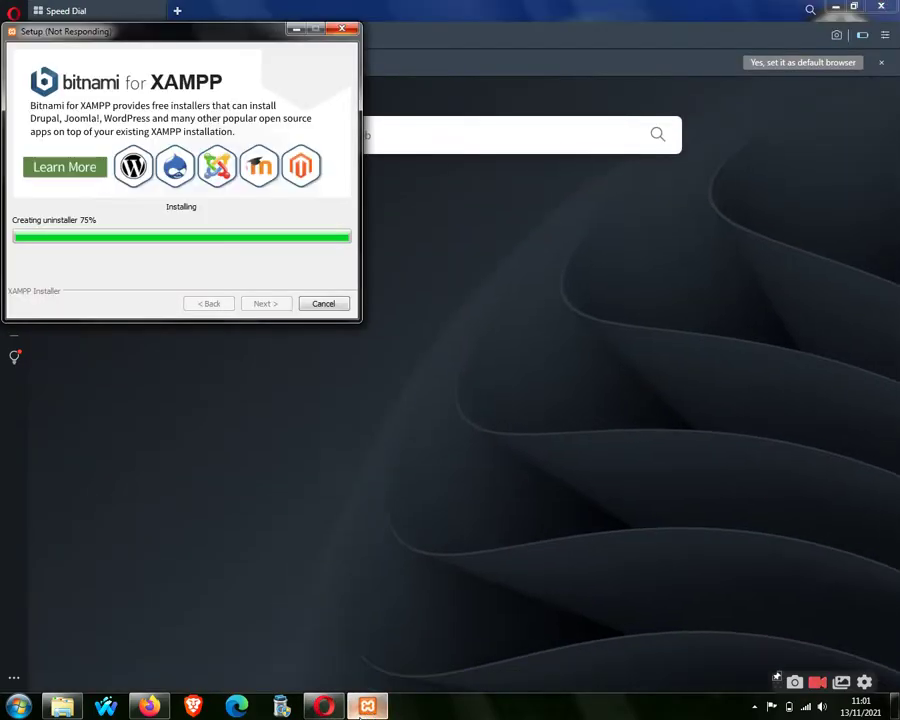
left_click(882, 62)
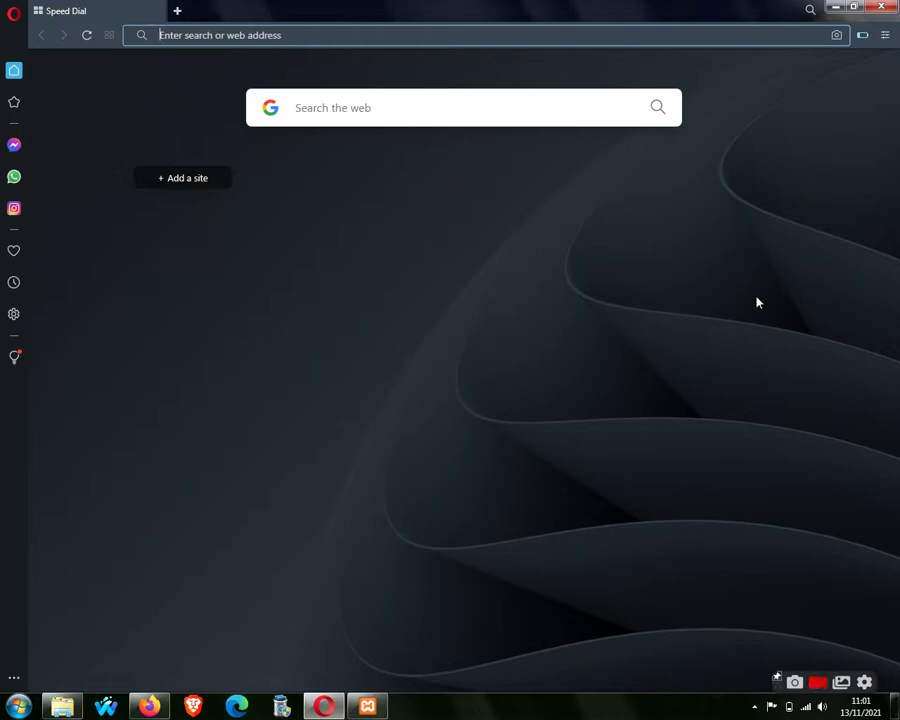
Finish the XAMPP installation with the Control Panel set to launch.
left_click(372, 705)
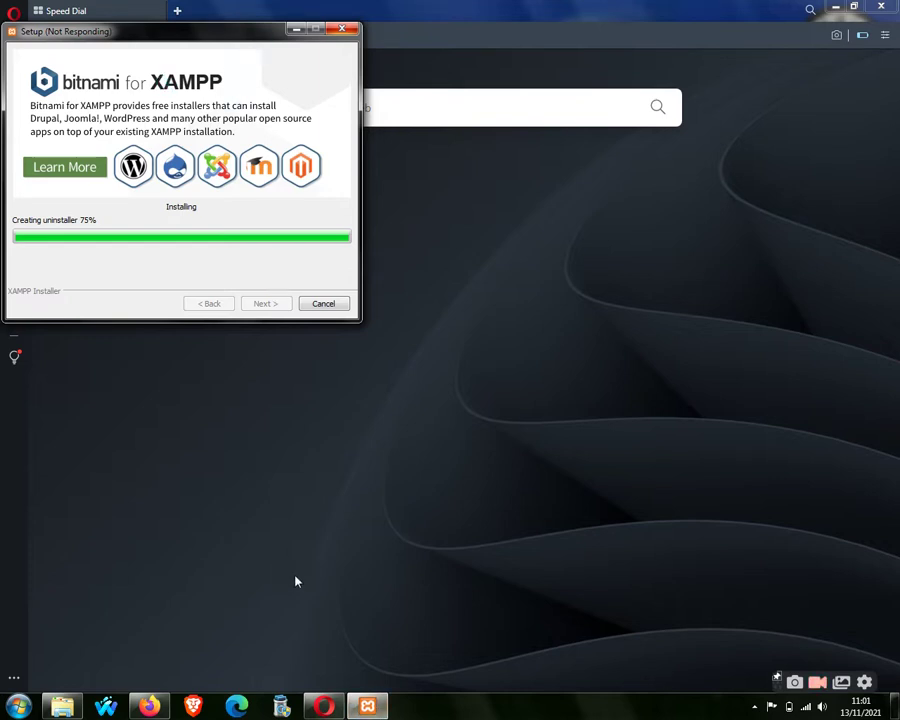
left_click_drag(198, 31, 312, 157)
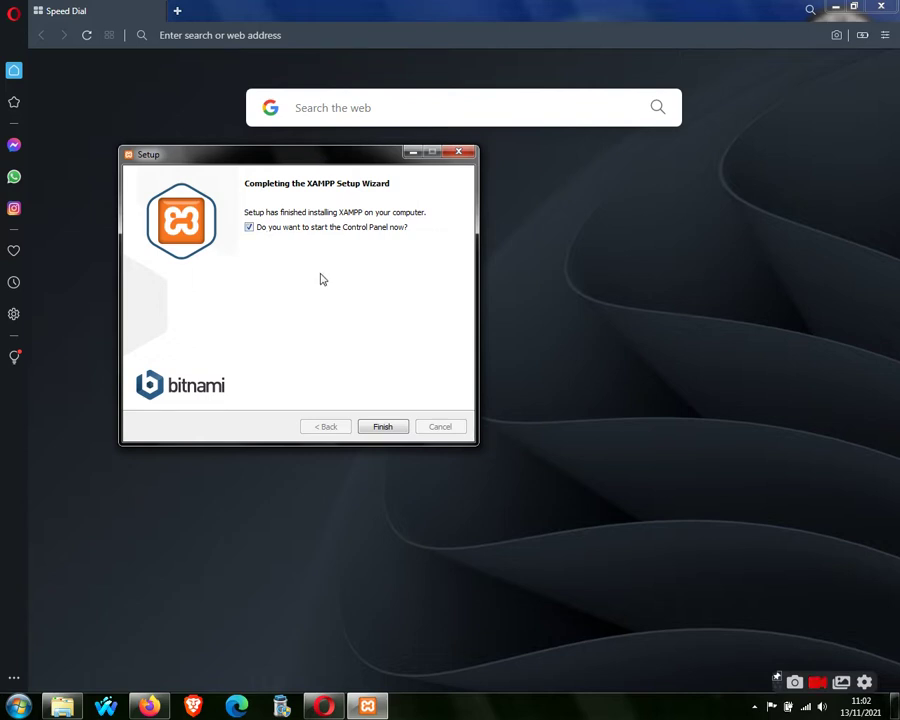
left_click(376, 429)
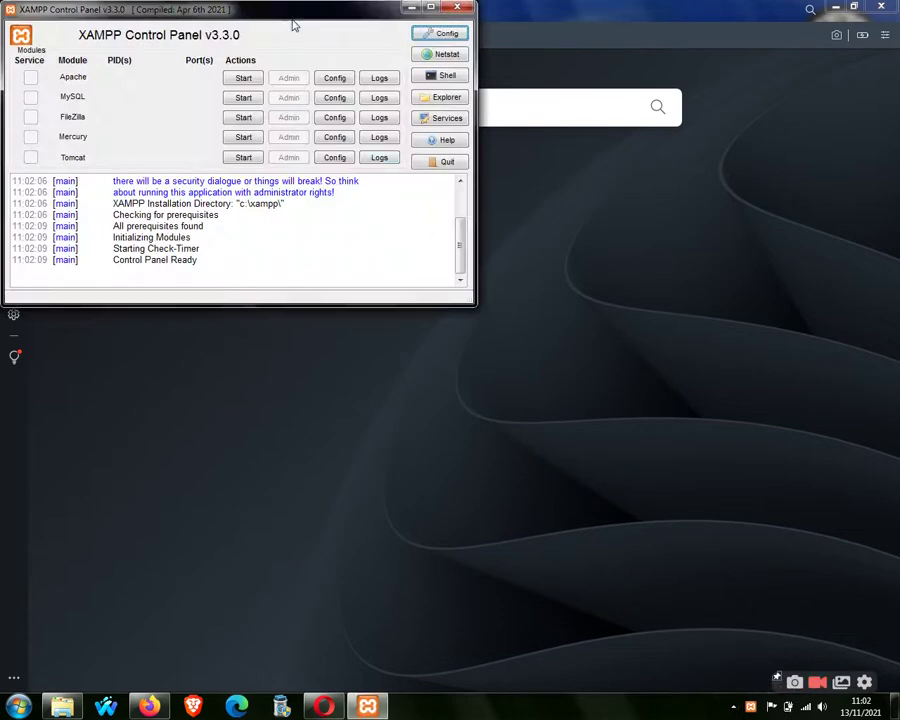
Start Apache and MySQL in the centred XAMPP Control Panel.
left_click_drag(286, 20, 498, 211)
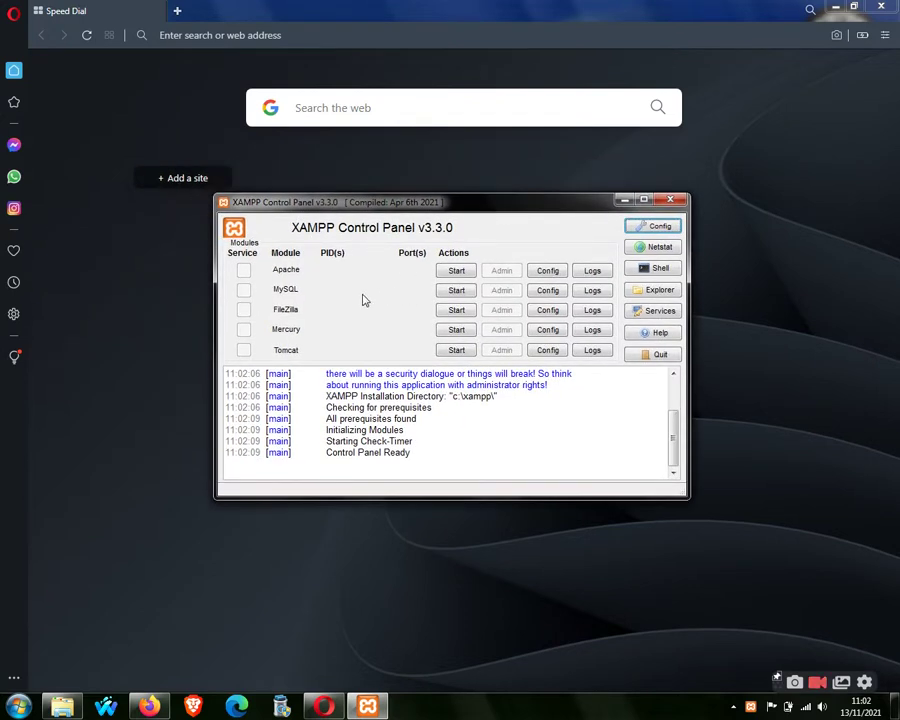
left_click(460, 275)
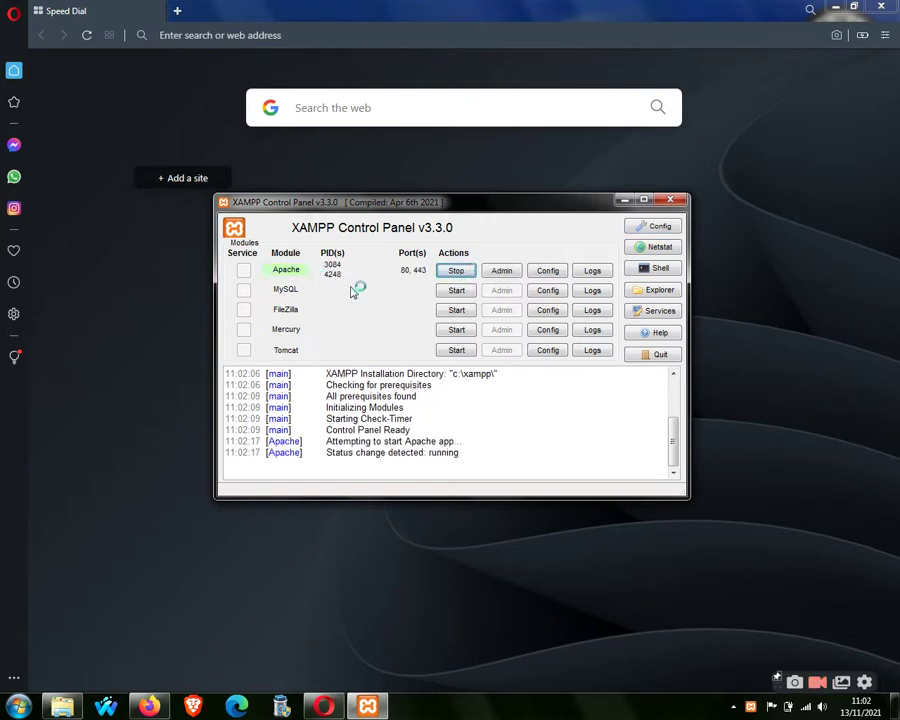
left_click(447, 292)
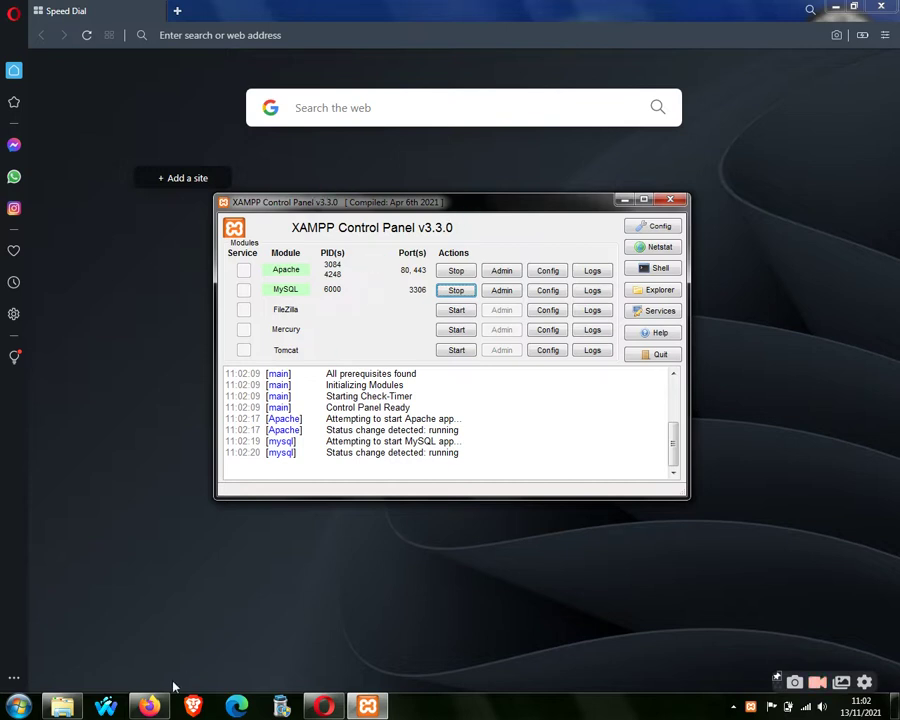
Load localhost in Opera and scroll through the XAMPP 8.0.12 dashboard.
left_click(212, 35)
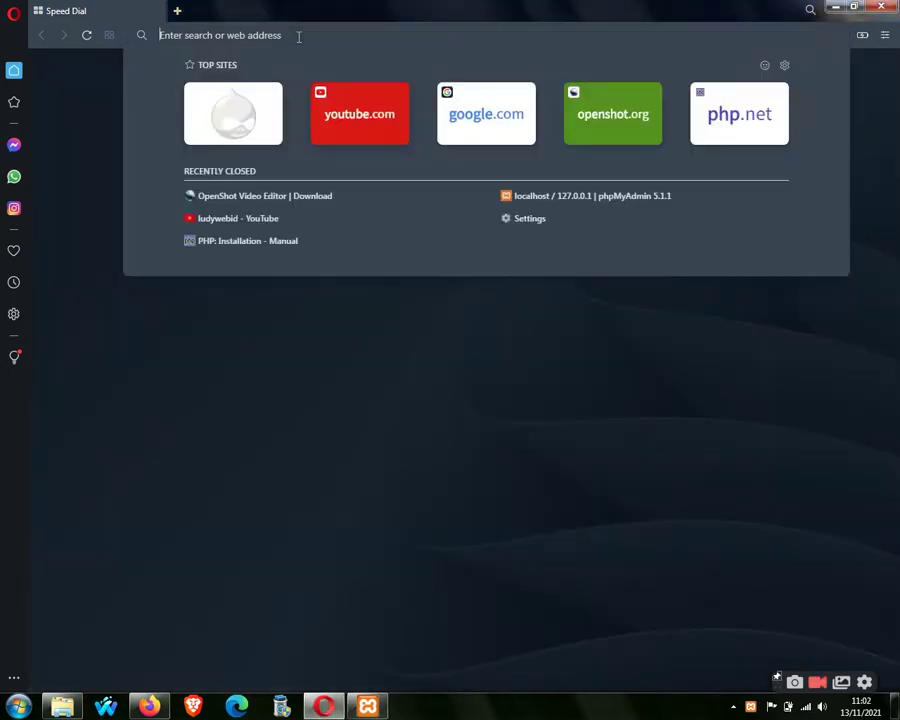
type("localhost")
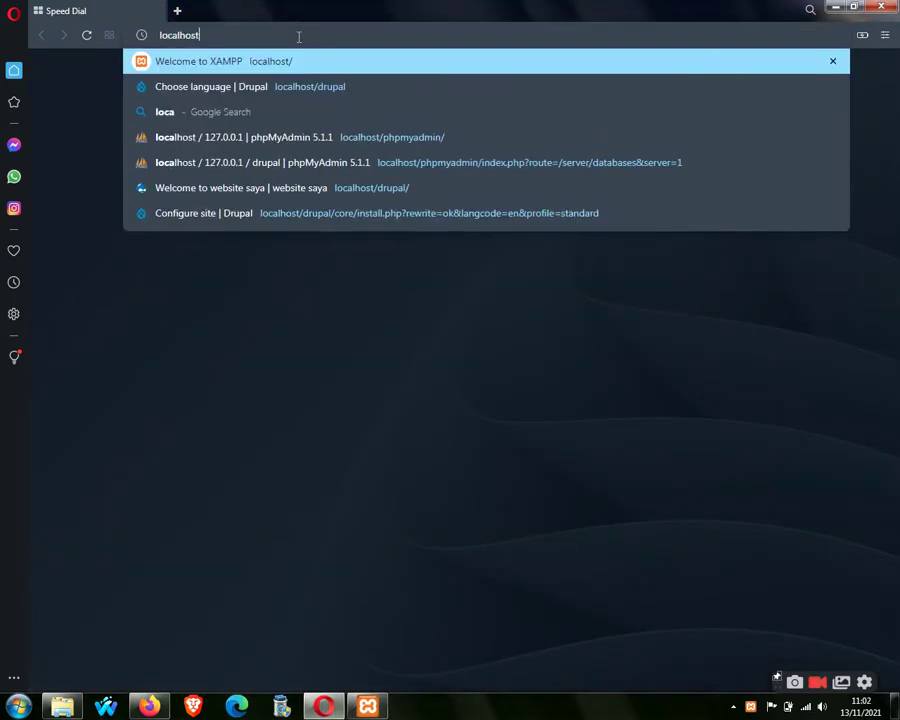
key("Return")
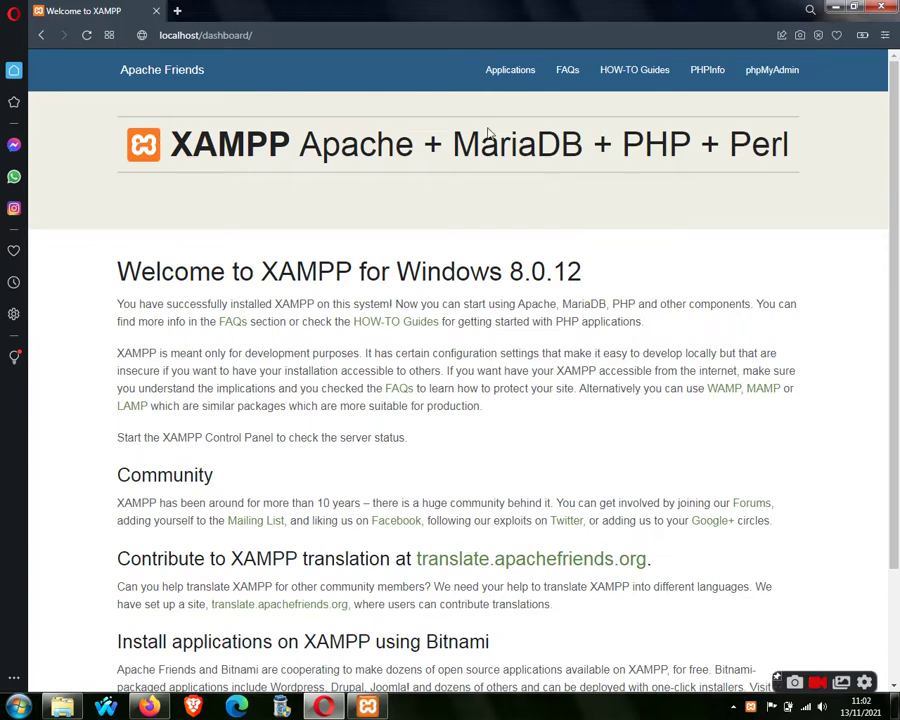
scroll(893, 150, "down", 2)
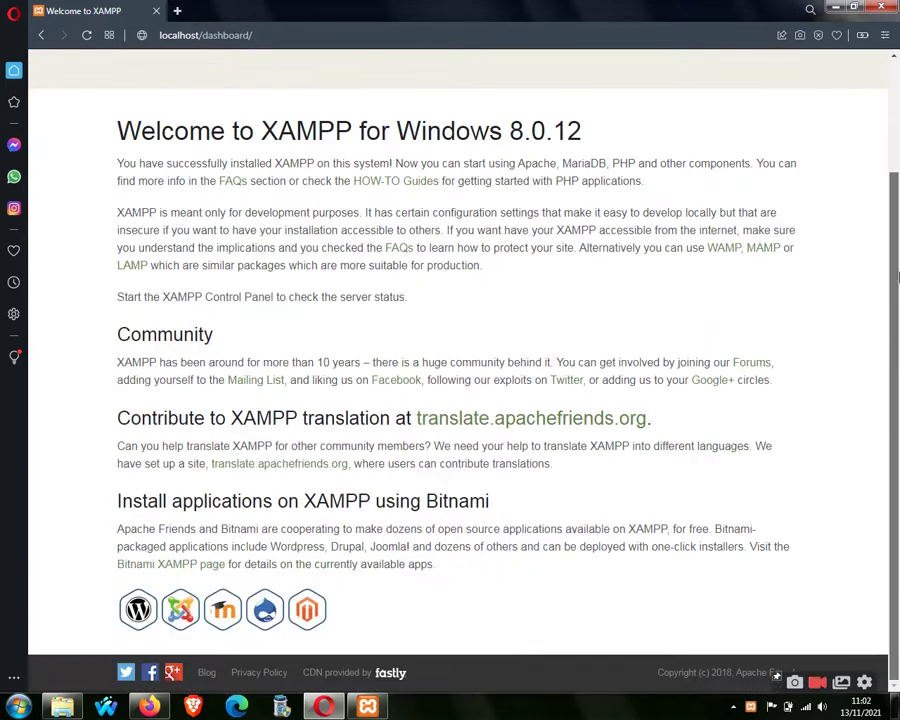
scroll(893, 150, "up", 2)
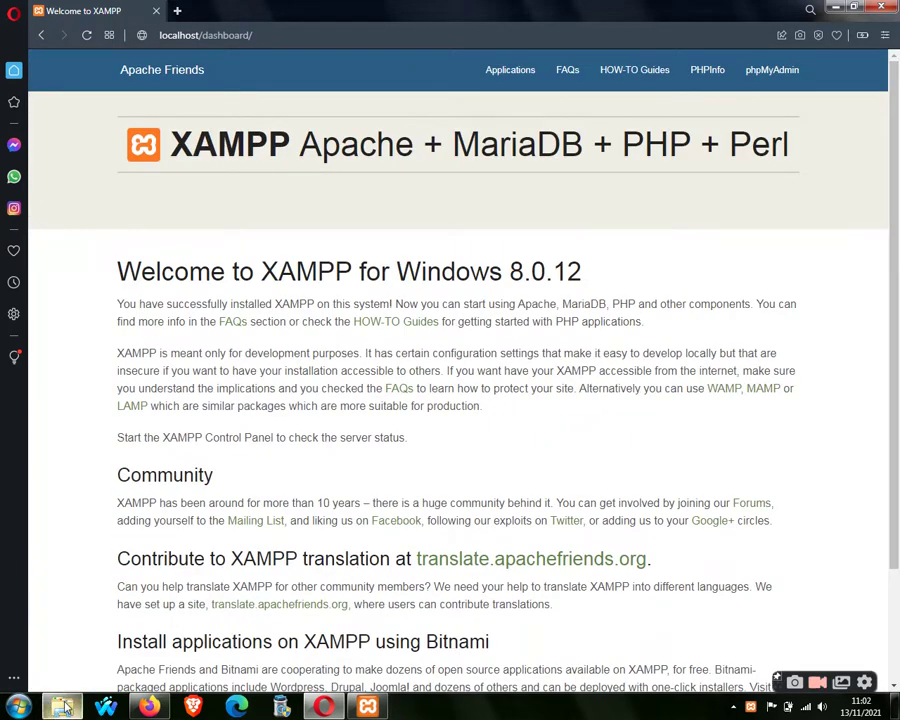
Rename the extracted drupal-9.2.8 folder in DRUPAL 9 to 'drupal'.
left_click(62, 707)
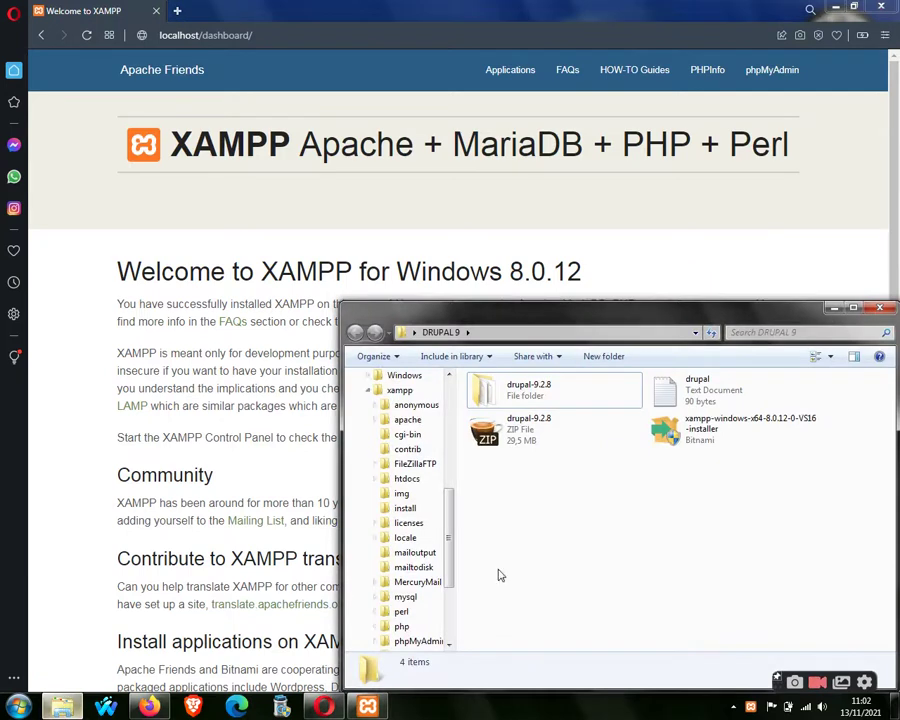
left_click(537, 392)
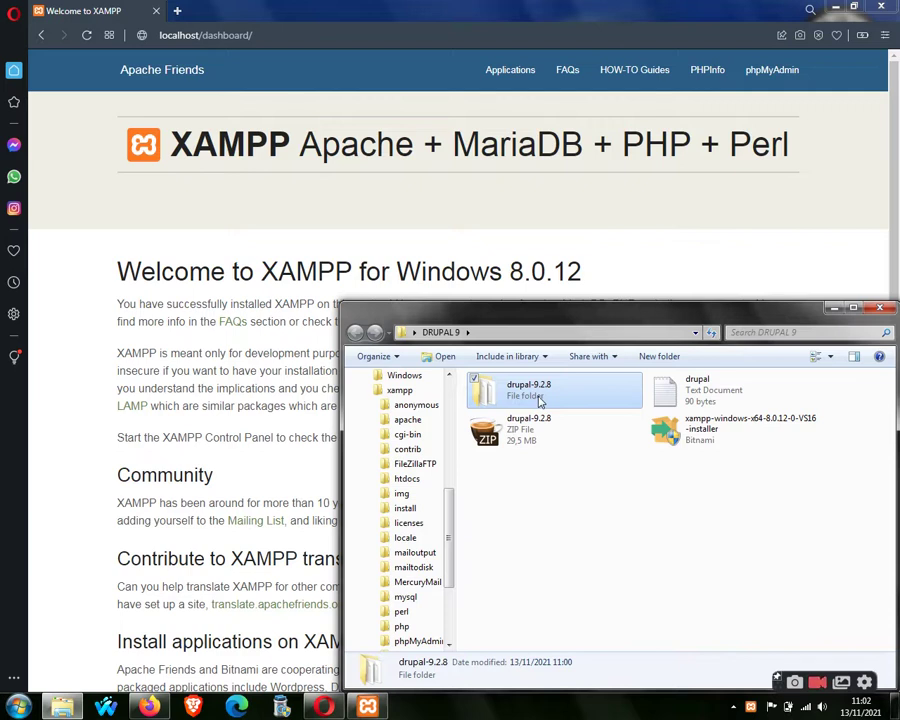
right_click(537, 397)
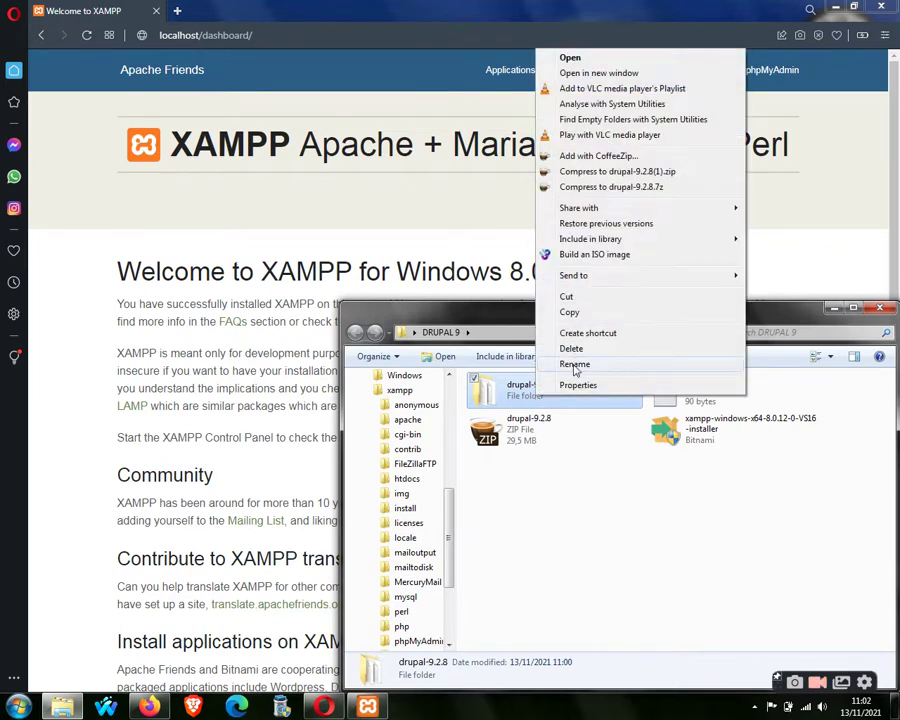
left_click(575, 364)
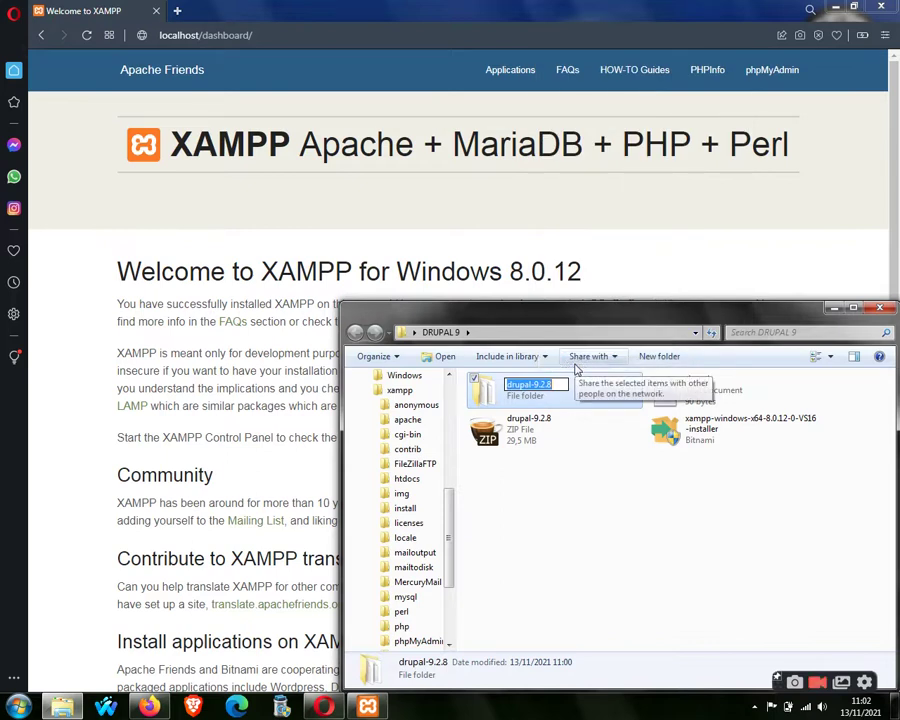
type("drupal")
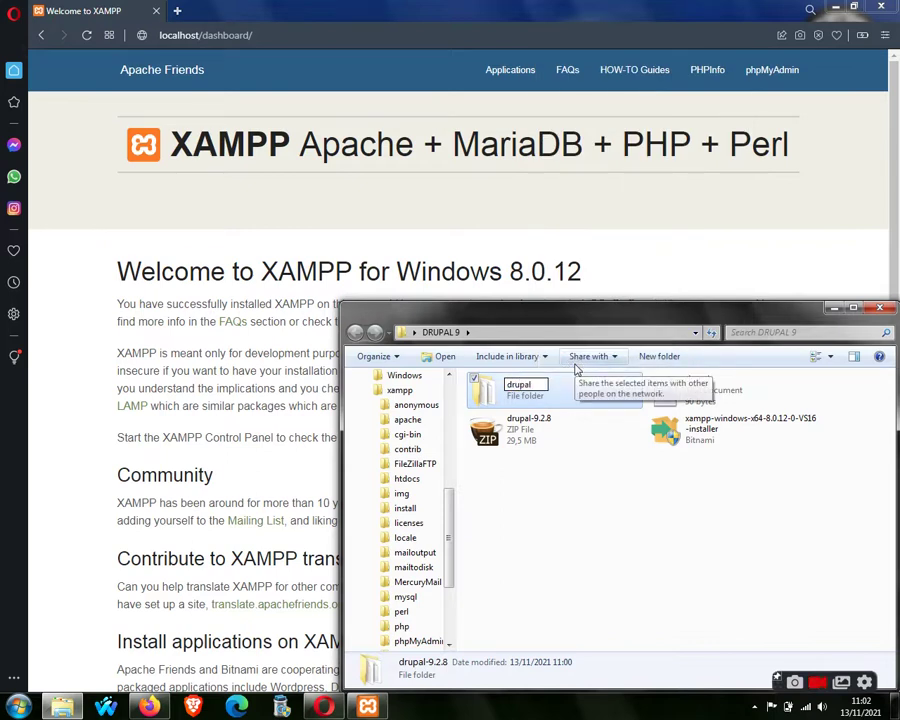
key("Return")
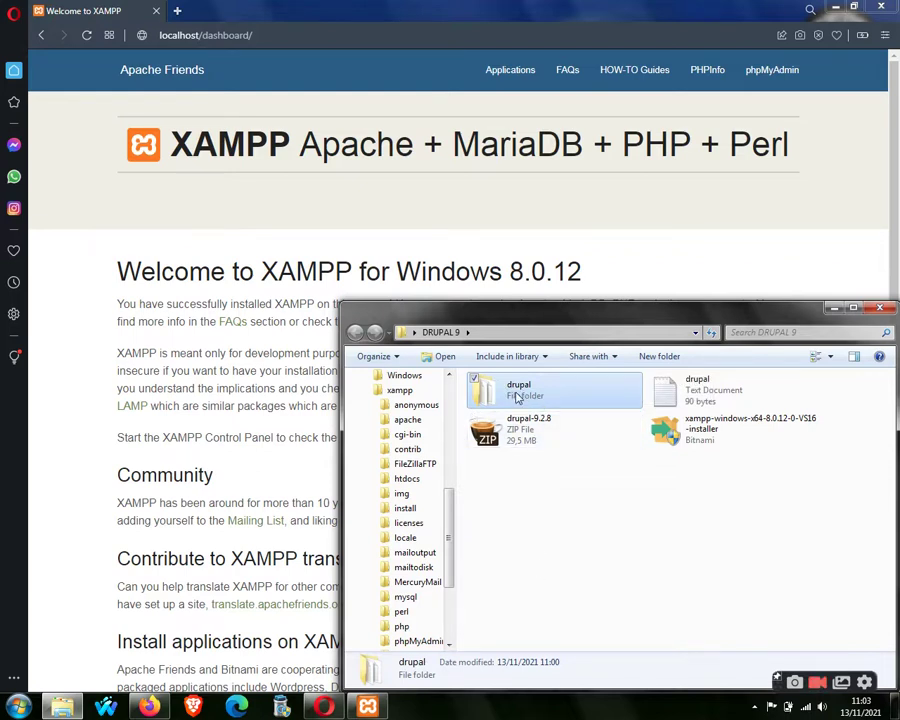
right_click(517, 397)
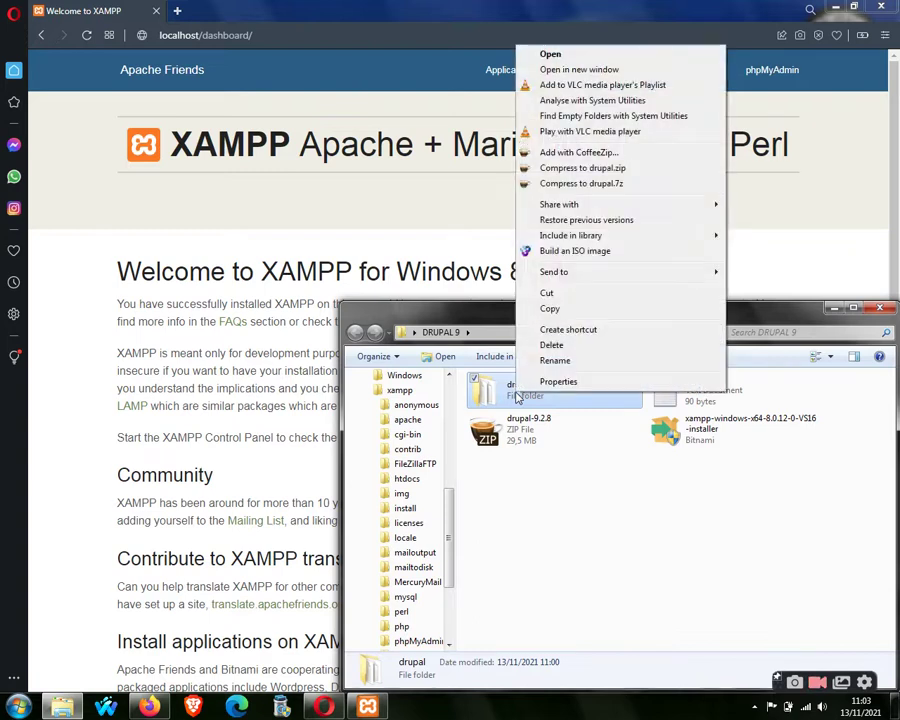
Cut the drupal folder and paste it into C:\xampp\htdocs.
left_click(547, 293)
left_click_drag(564, 310, 546, 167)
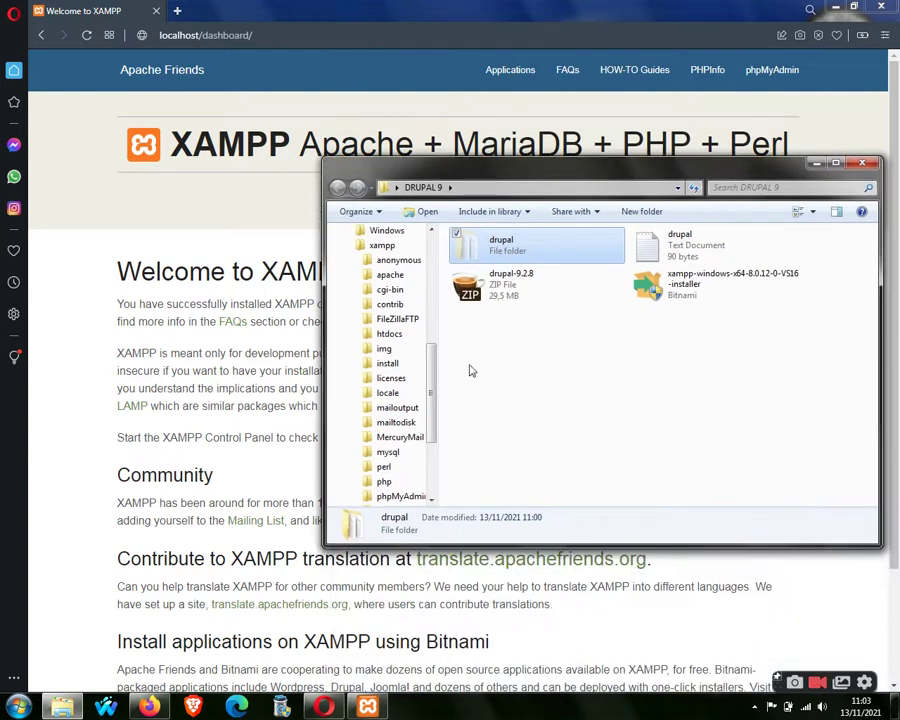
left_click_drag(432, 382, 432, 306)
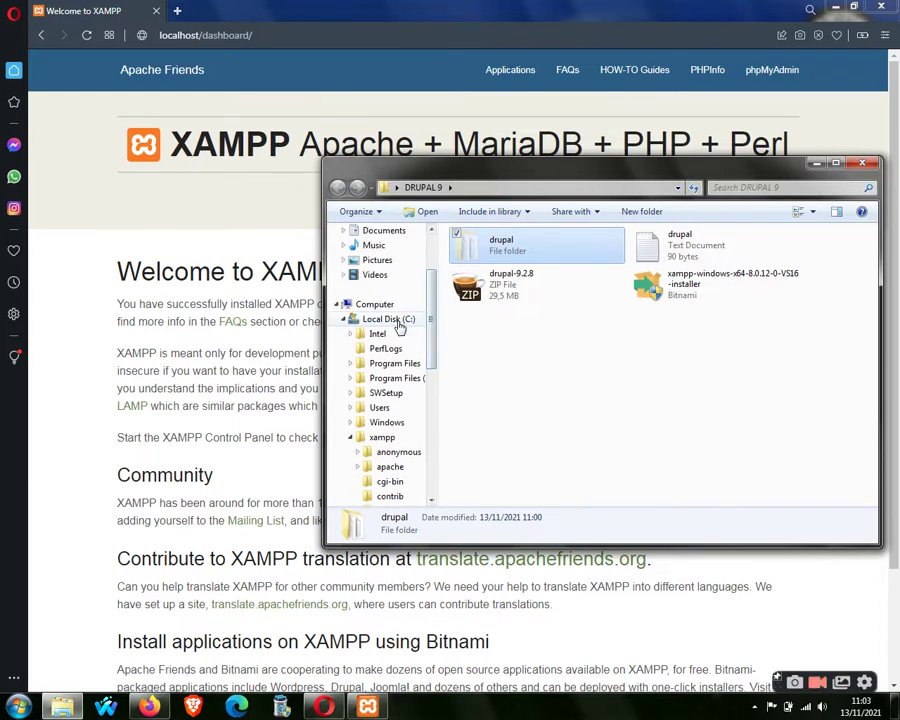
left_click(398, 324)
double_click(490, 358)
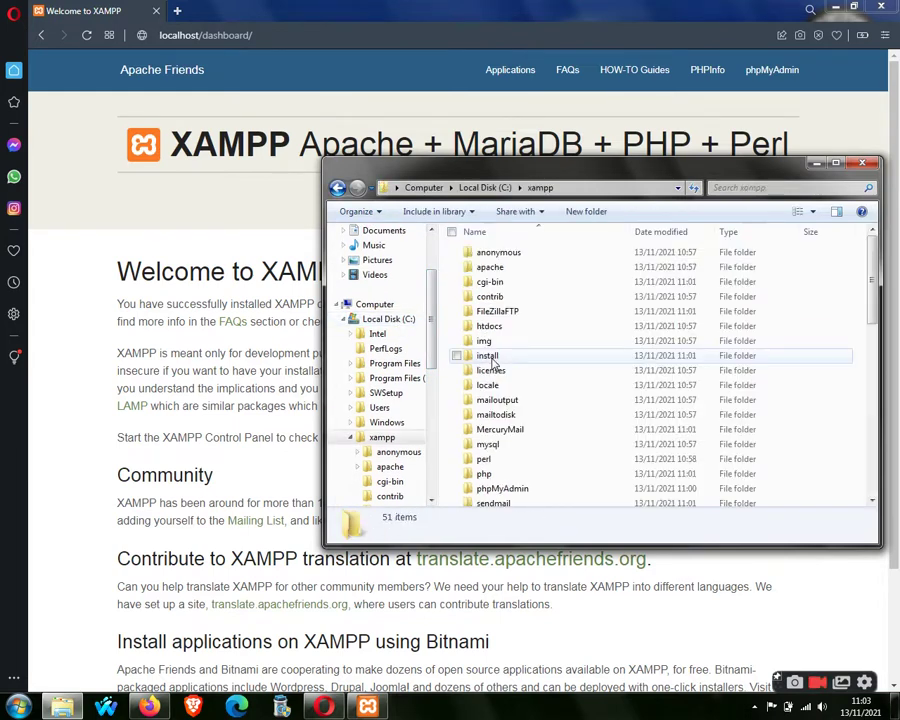
double_click(491, 334)
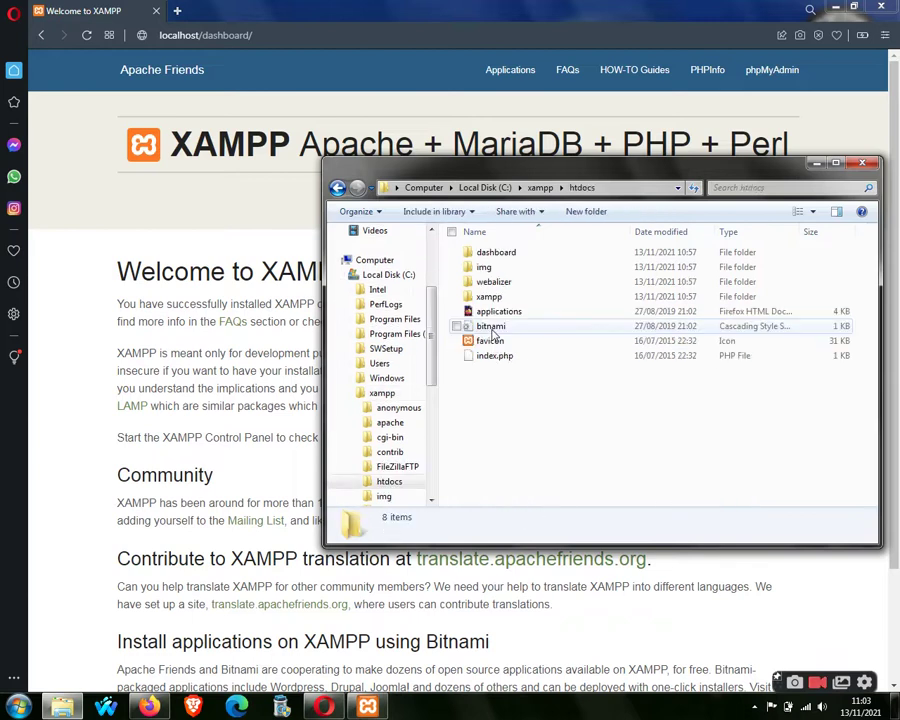
right_click(522, 415)
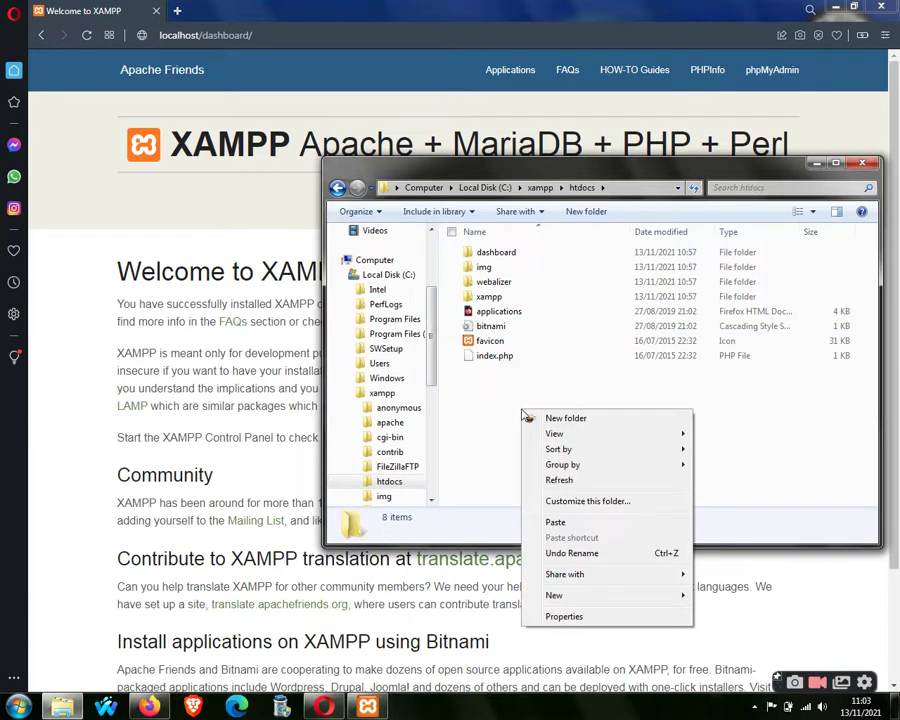
left_click(553, 527)
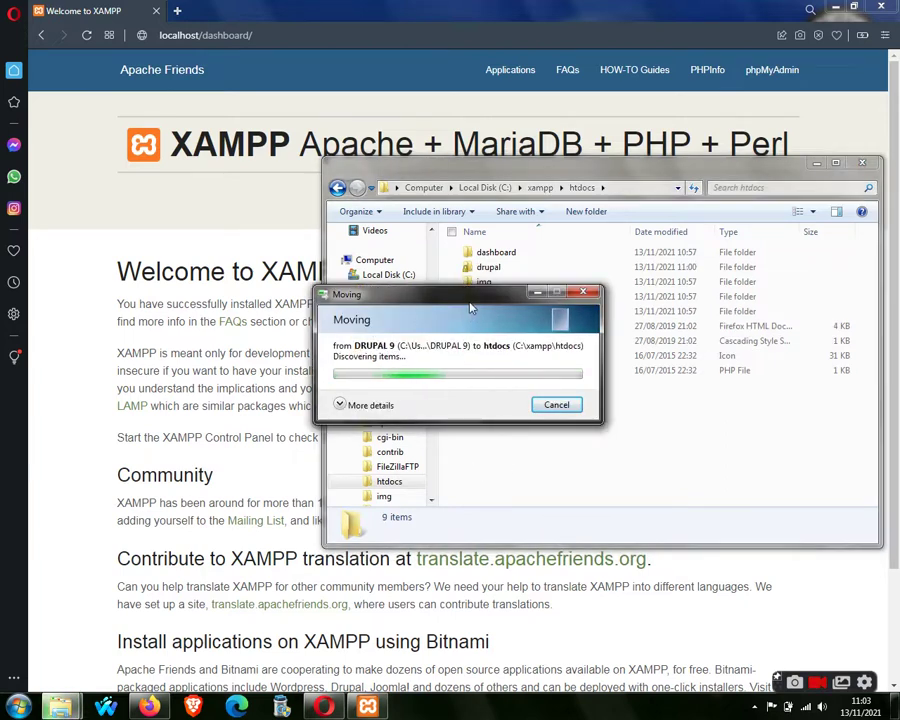
left_click_drag(470, 308, 515, 356)
left_click(489, 270)
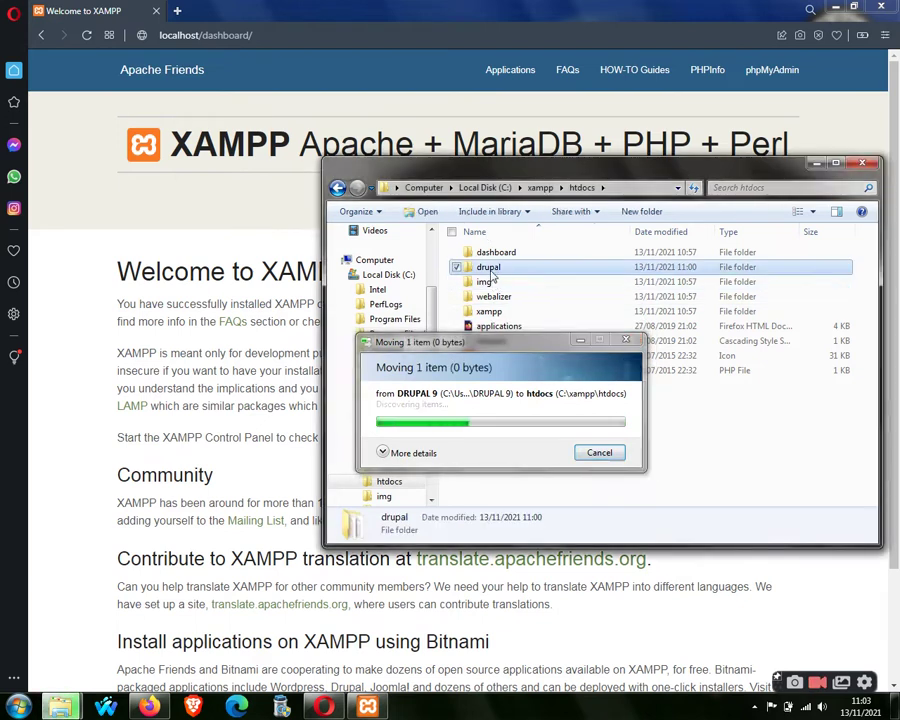
left_click(518, 442)
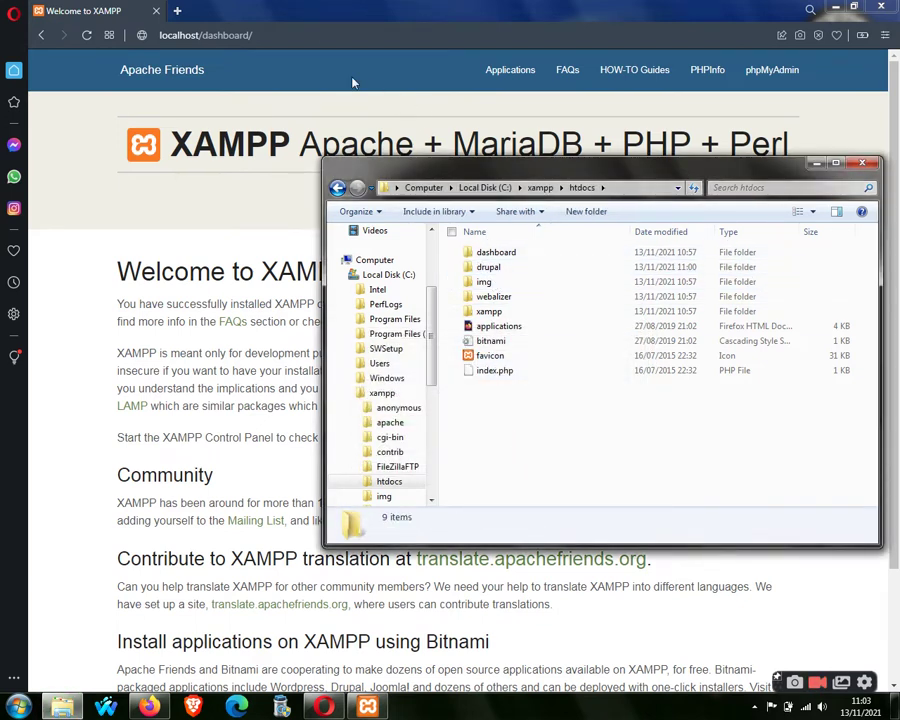
Return to Opera and open phpMyAdmin from the XAMPP dashboard.
left_click(320, 37)
left_click(320, 40)
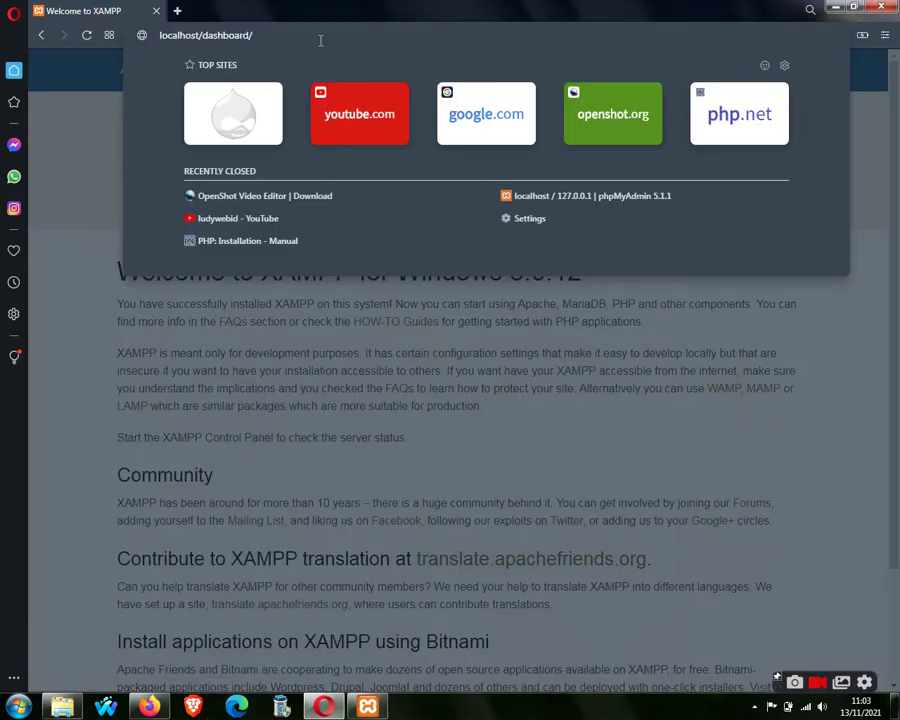
left_click(66, 170)
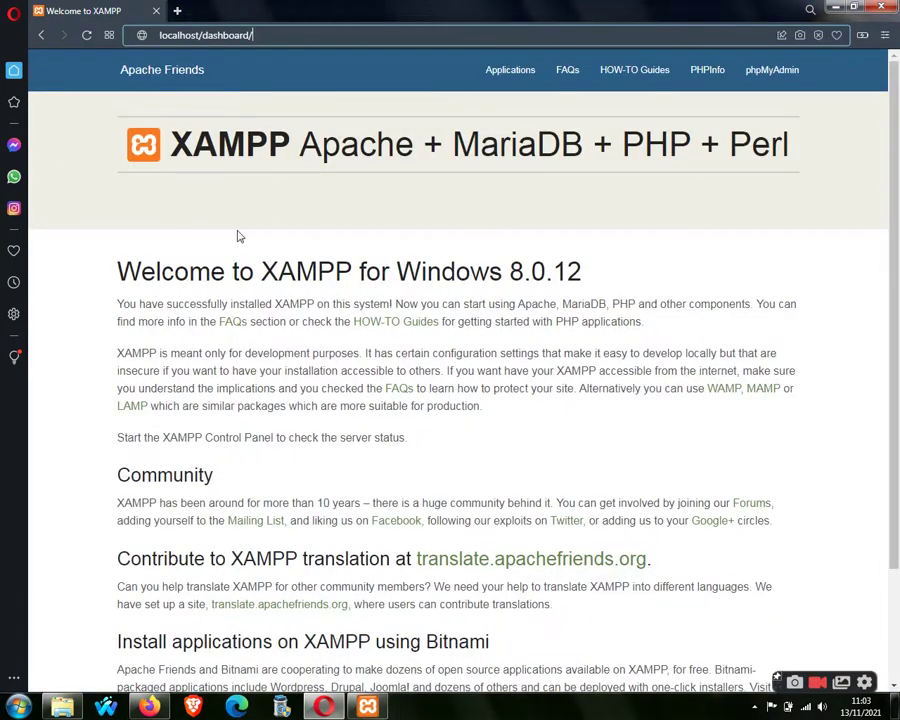
left_click(772, 76)
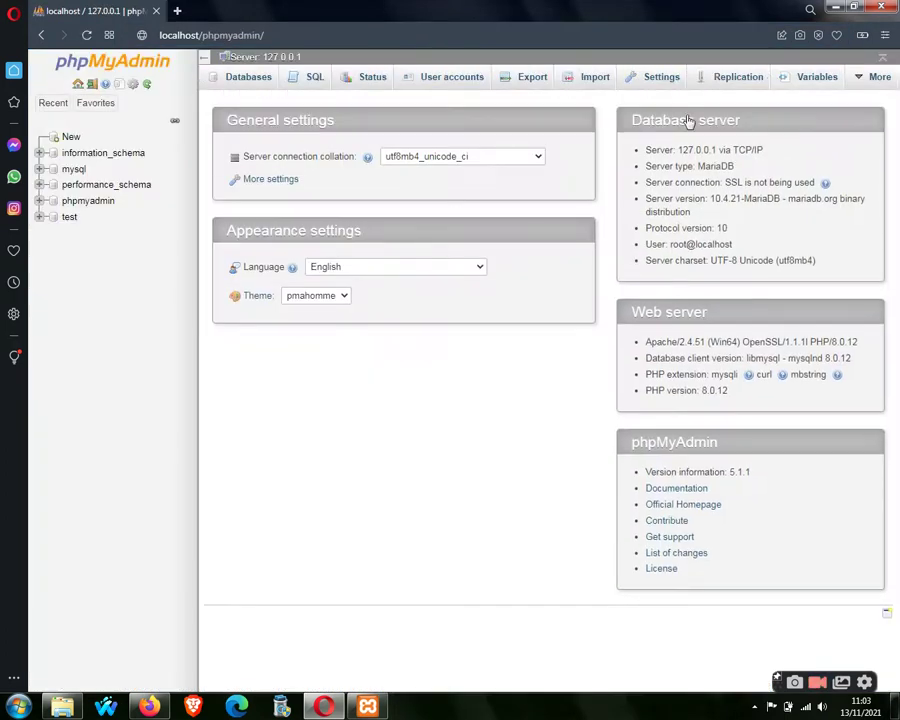
Create an empty database named drupal, then start entering localhost/ in the address bar.
left_click(71, 140)
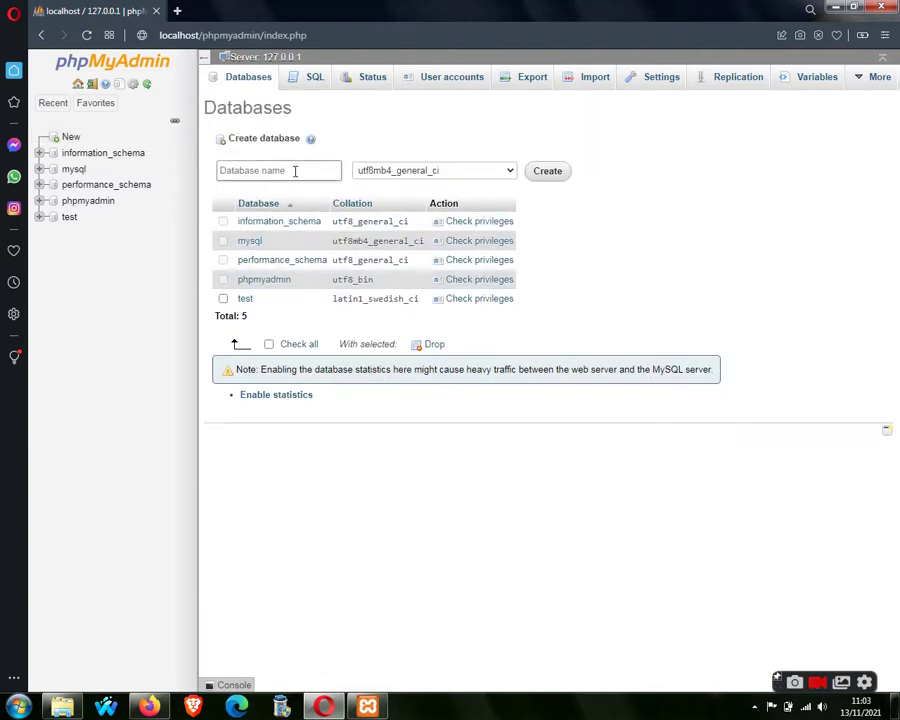
left_click(294, 171)
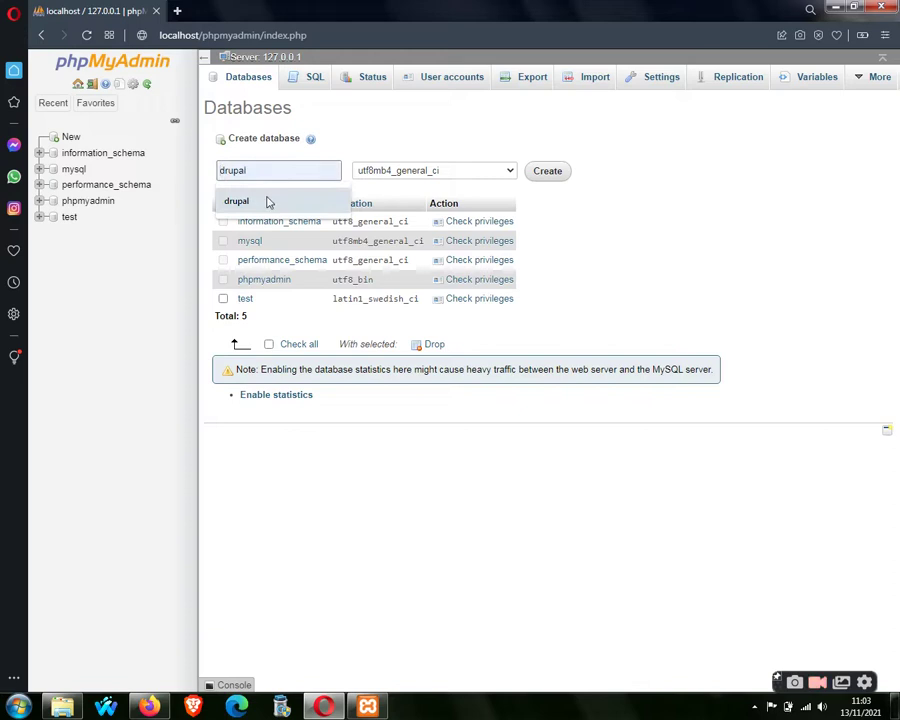
left_click(267, 202)
left_click(545, 178)
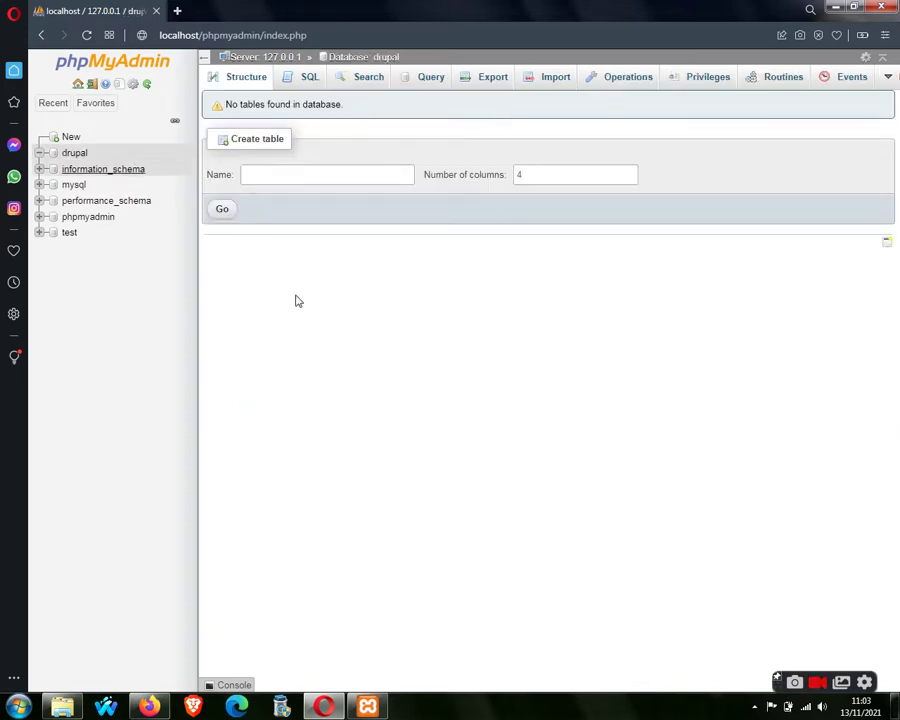
left_click(201, 35)
type("localhost/")
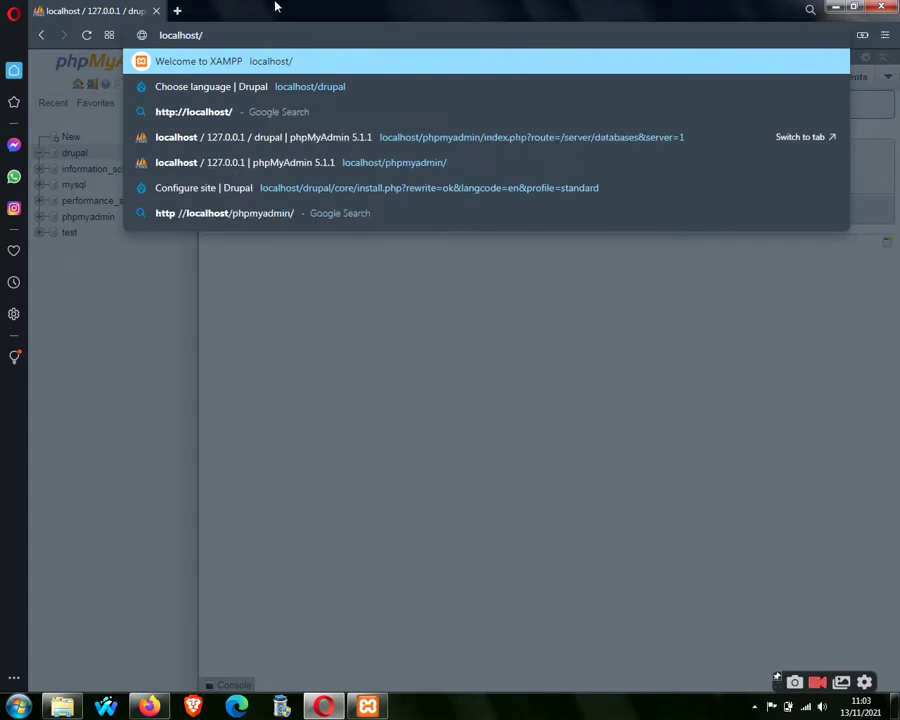
Load localhost/drupal and continue the installer with English as the language.
type("drupal")
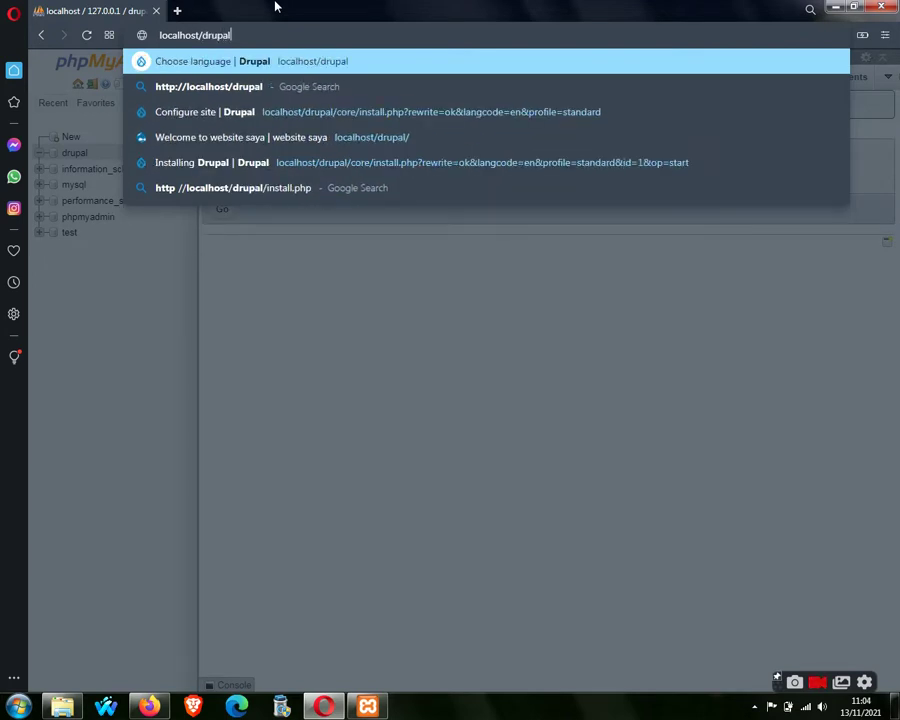
key("Return")
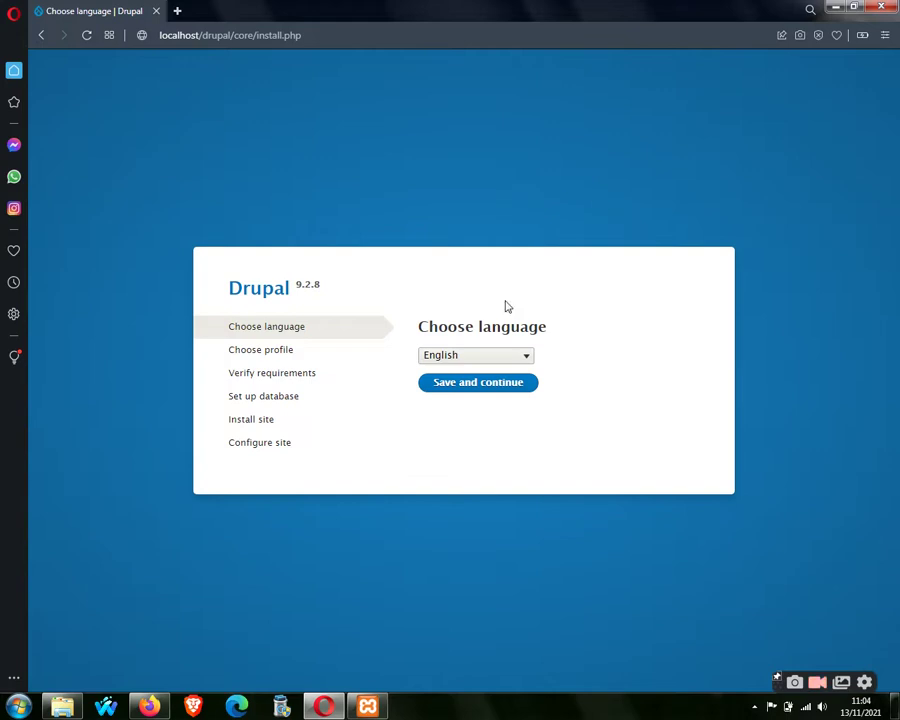
left_click(522, 357)
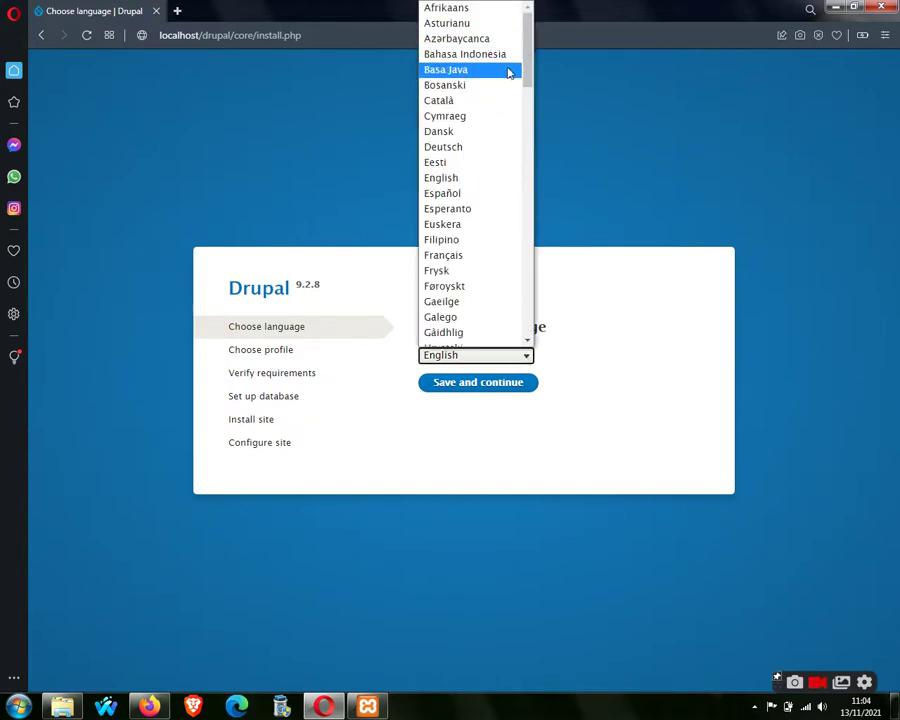
left_click(550, 67)
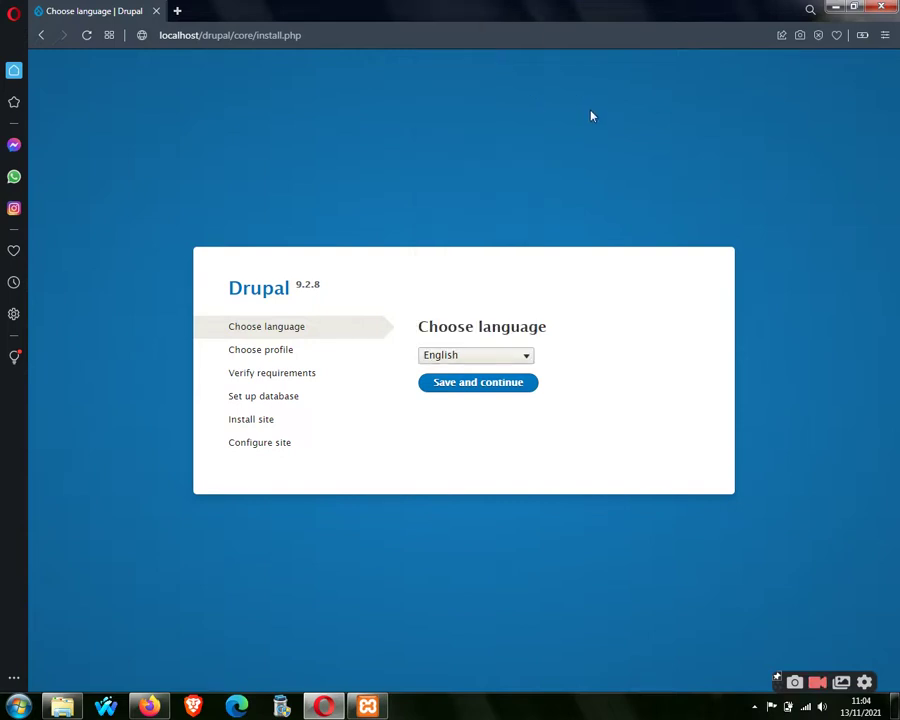
left_click(472, 390)
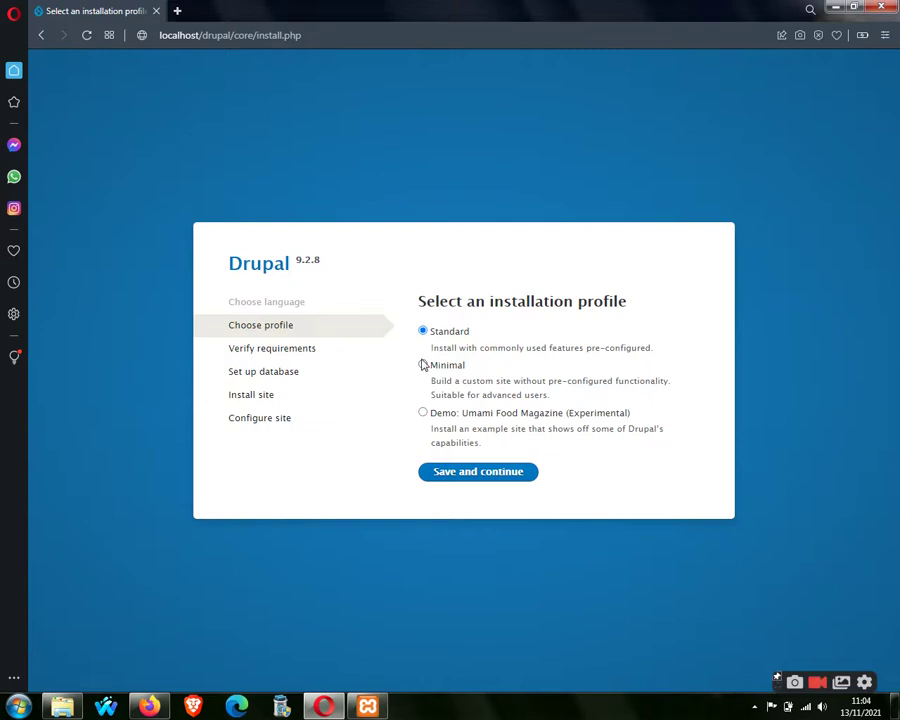
Select the Demo: Umami Food Magazine installation profile.
left_click_drag(434, 394, 548, 394)
left_click(540, 360)
left_click(423, 413)
left_click(177, 11)
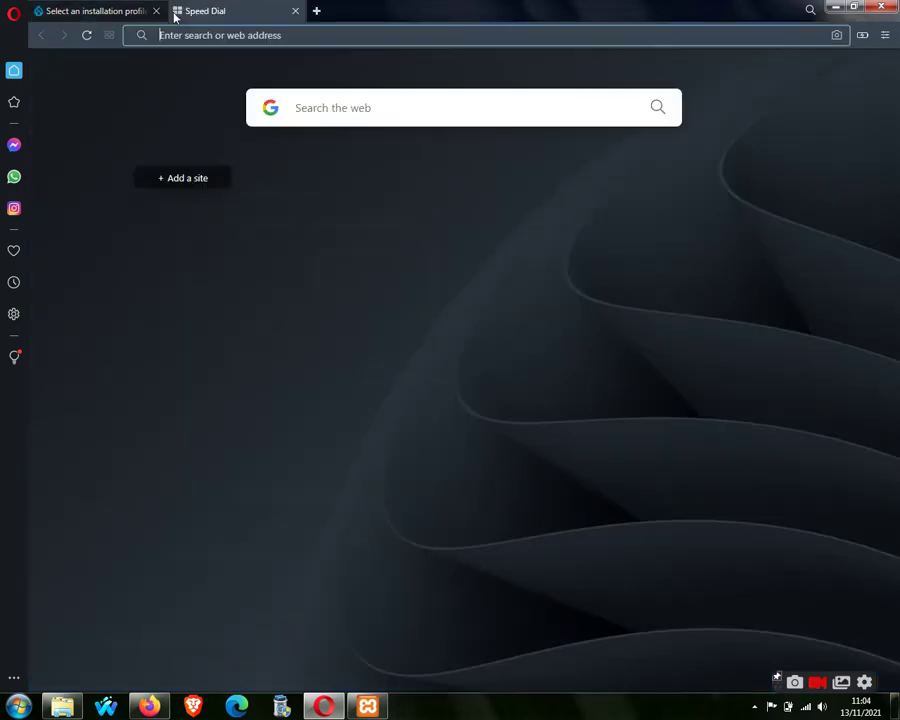
left_click(257, 30)
type("youtube.com/ludywebid")
key("Right")
key("Return")
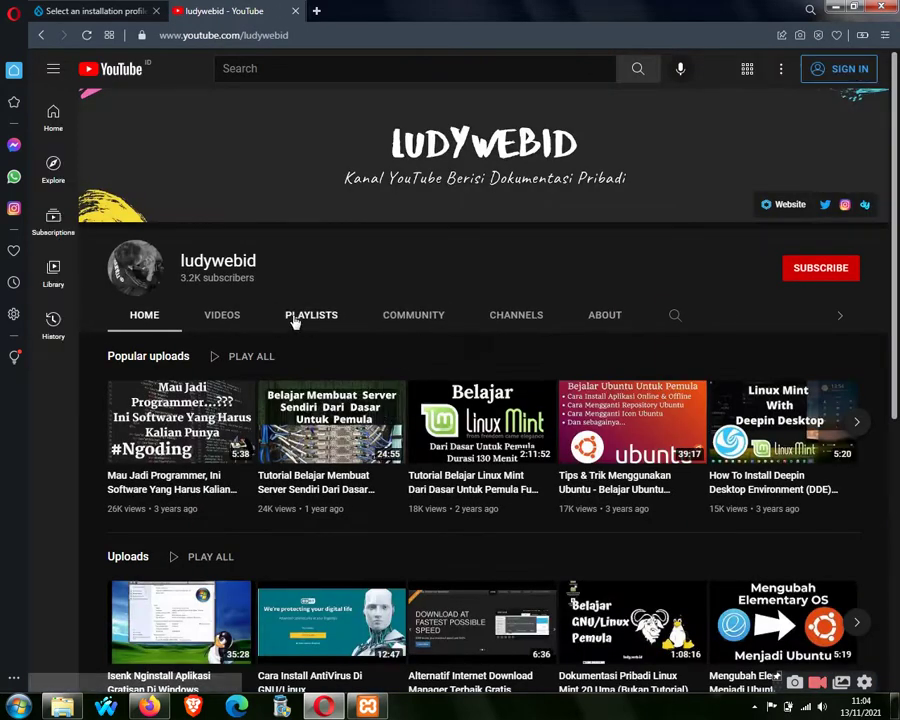
left_click(250, 318)
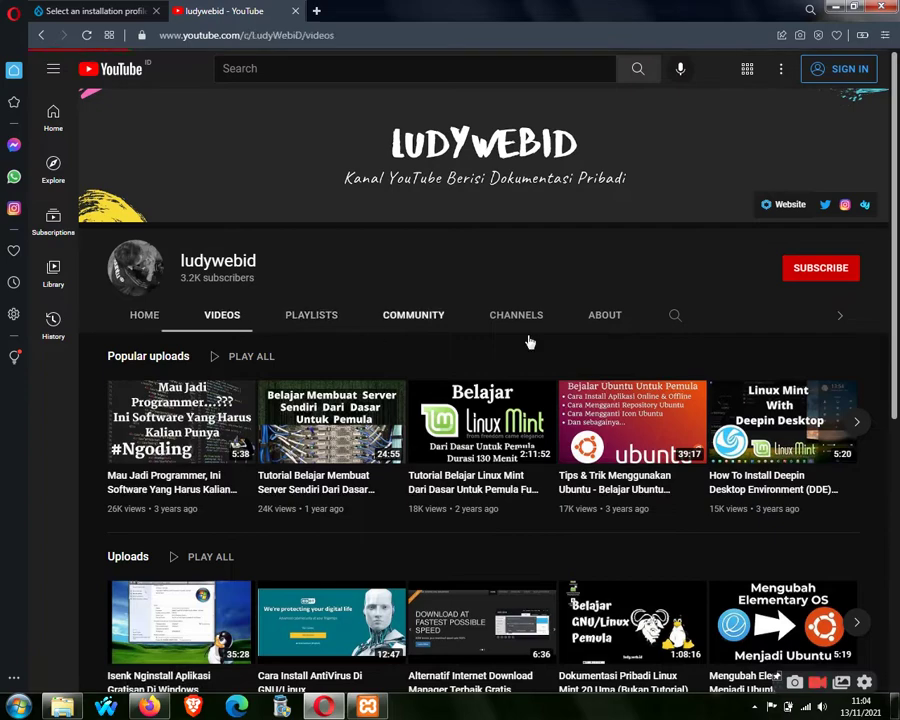
scroll(691, 287, "down", 6)
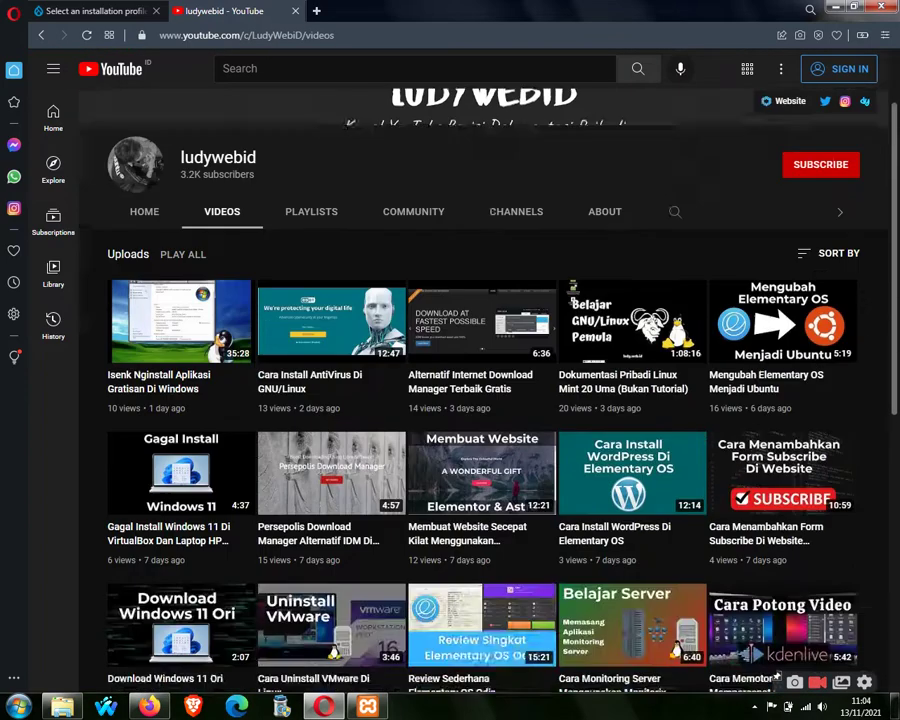
scroll(176, 268, "down", 2)
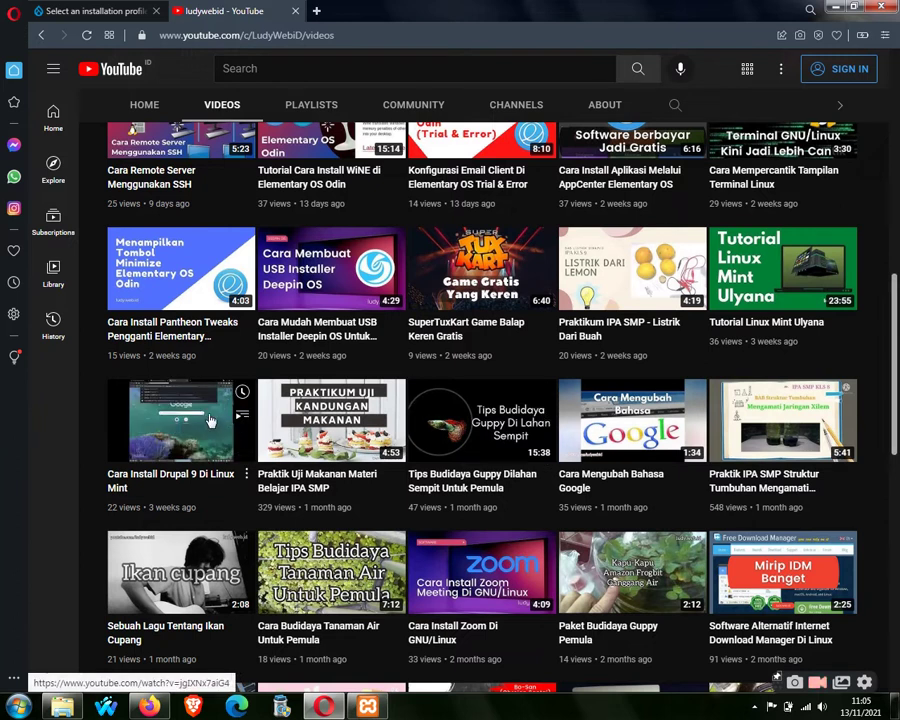
left_click(296, 11)
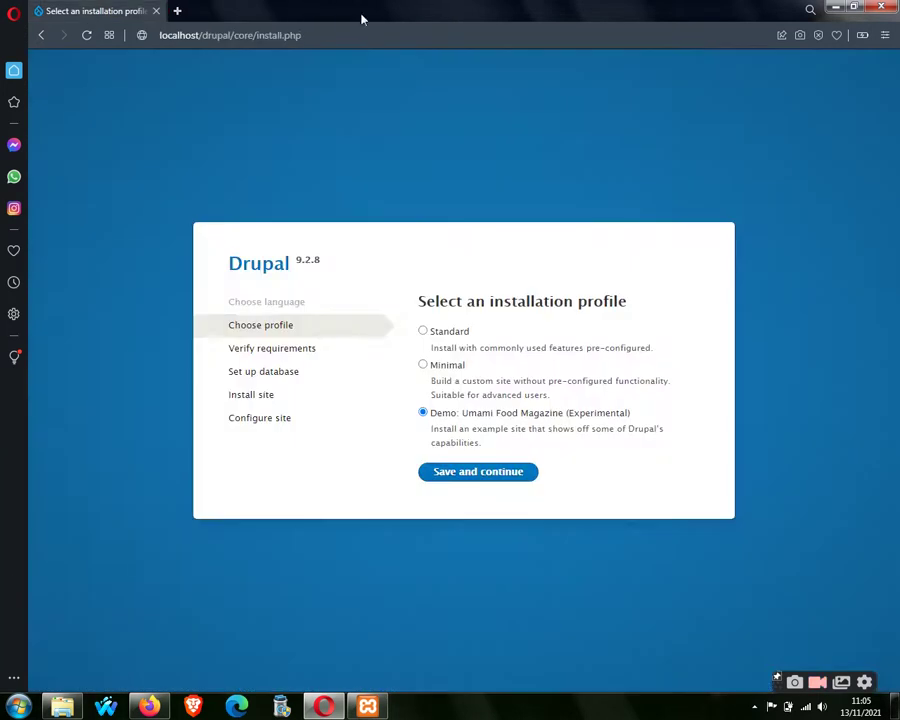
Choose the Standard profile and continue to the requirements check showing errors.
left_click(424, 332)
left_click(496, 476)
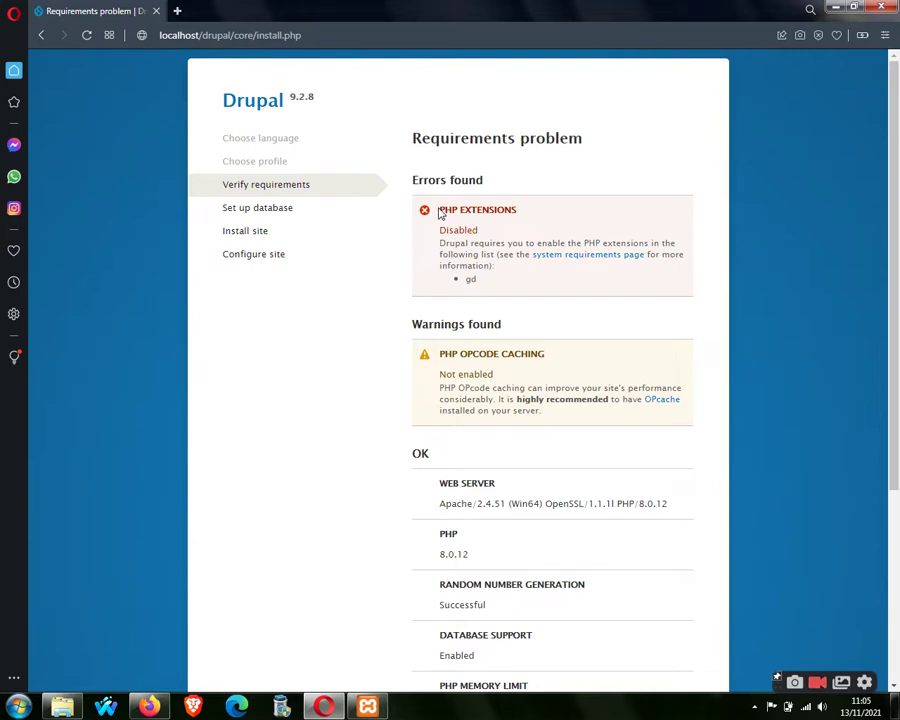
left_click_drag(414, 174, 484, 181)
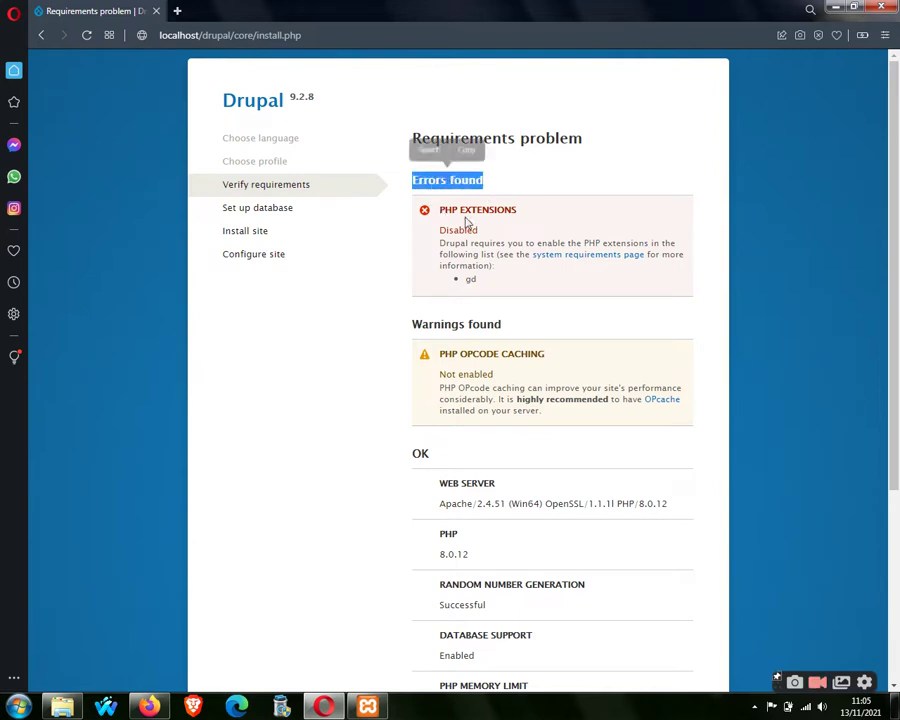
left_click_drag(438, 211, 495, 240)
left_click(497, 241)
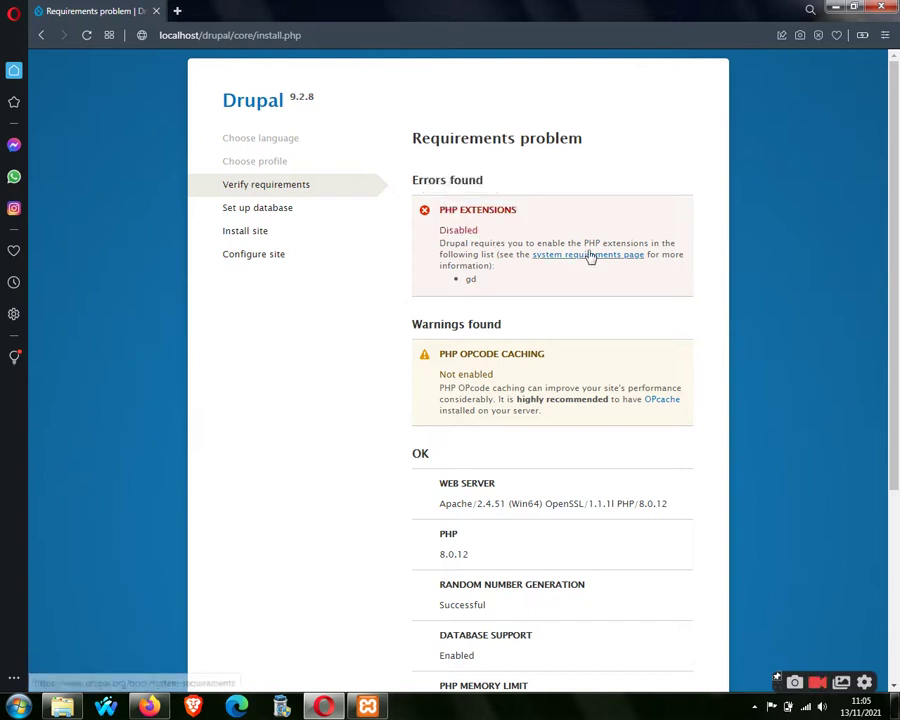
Open the system requirements page in a new tab, close it, and note the disabled gd extension.
right_click(543, 261)
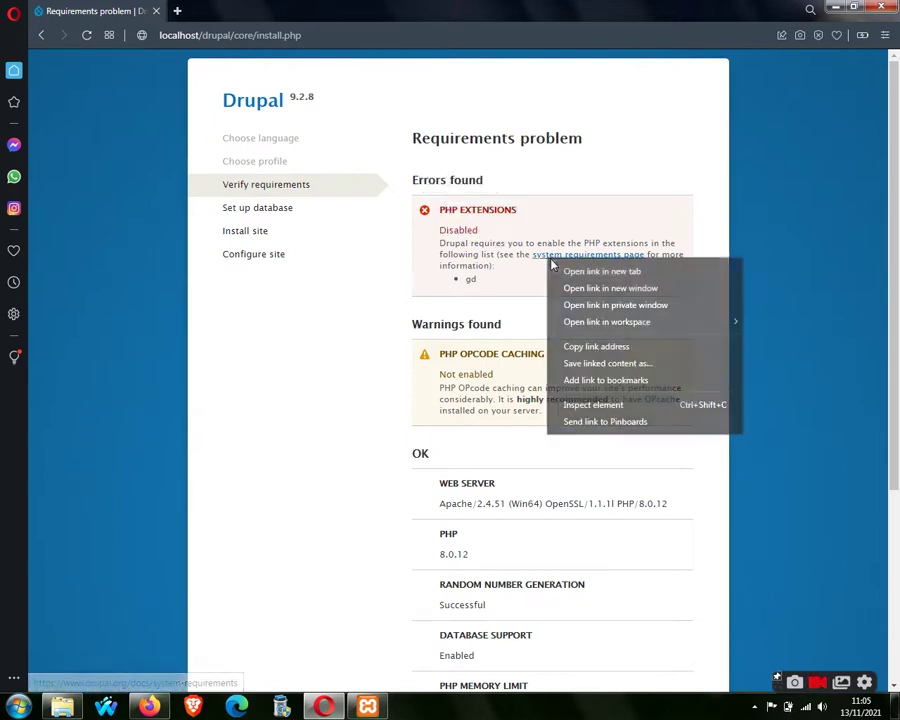
left_click(556, 268)
left_click(242, 9)
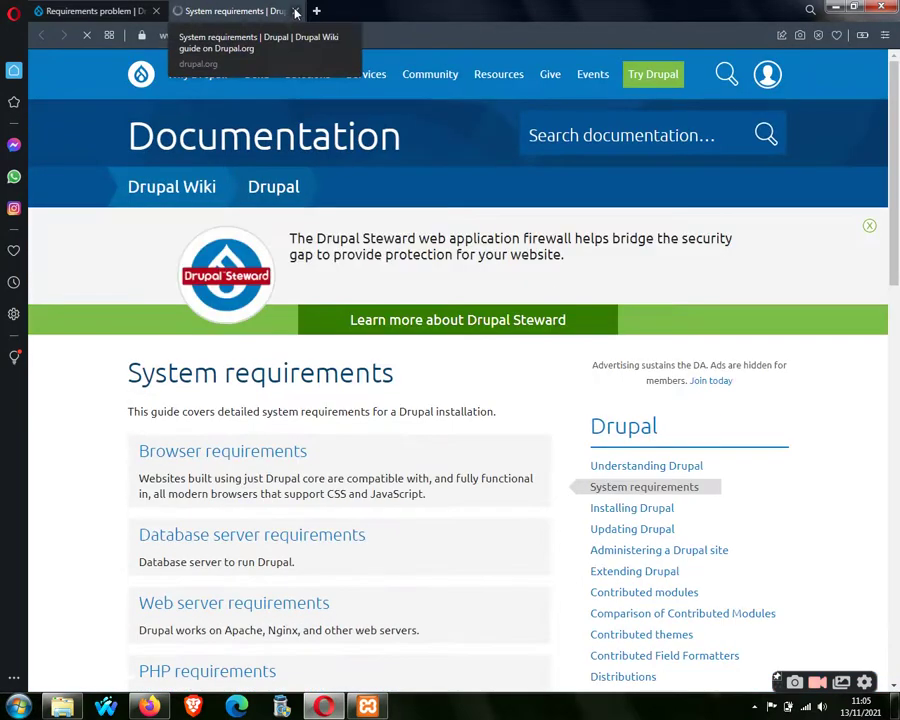
left_click(296, 11)
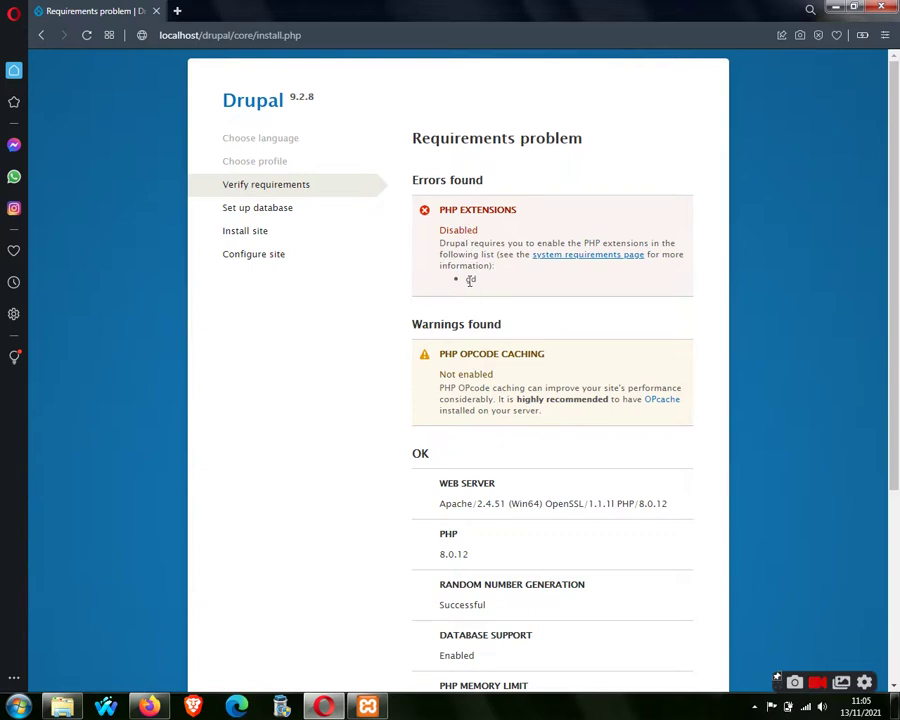
left_click_drag(465, 280, 497, 299)
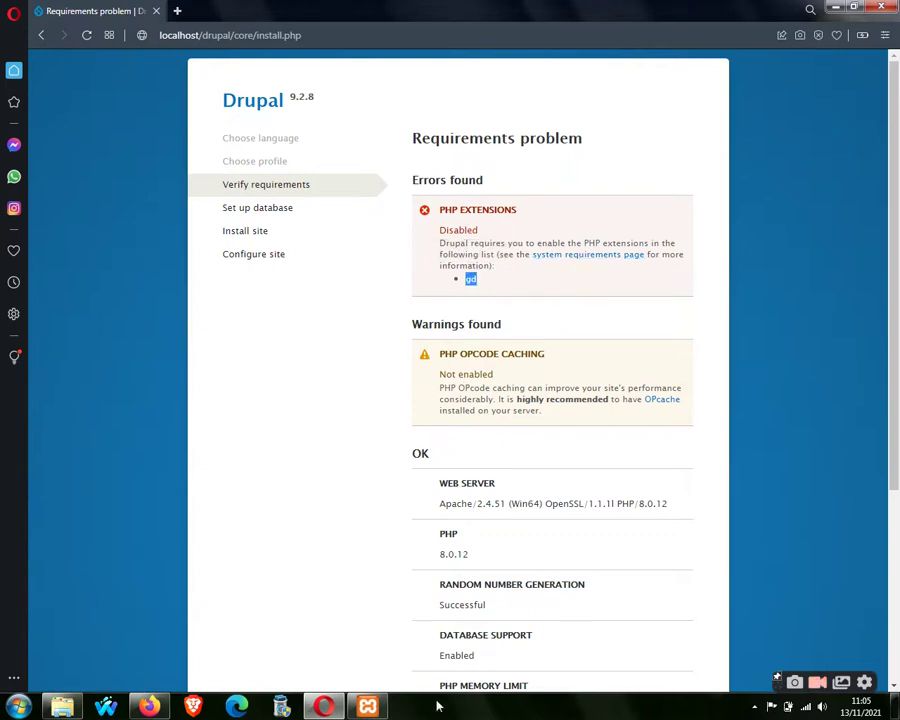
left_click(367, 706)
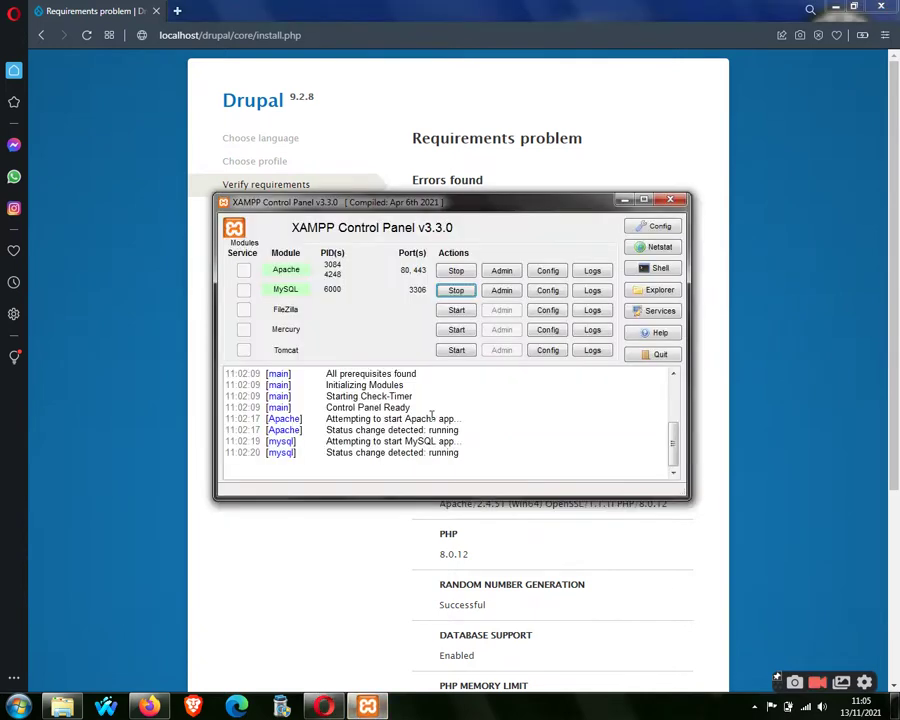
Stop Apache in XAMPP and open php.ini from Apache's Config list.
left_click(455, 272)
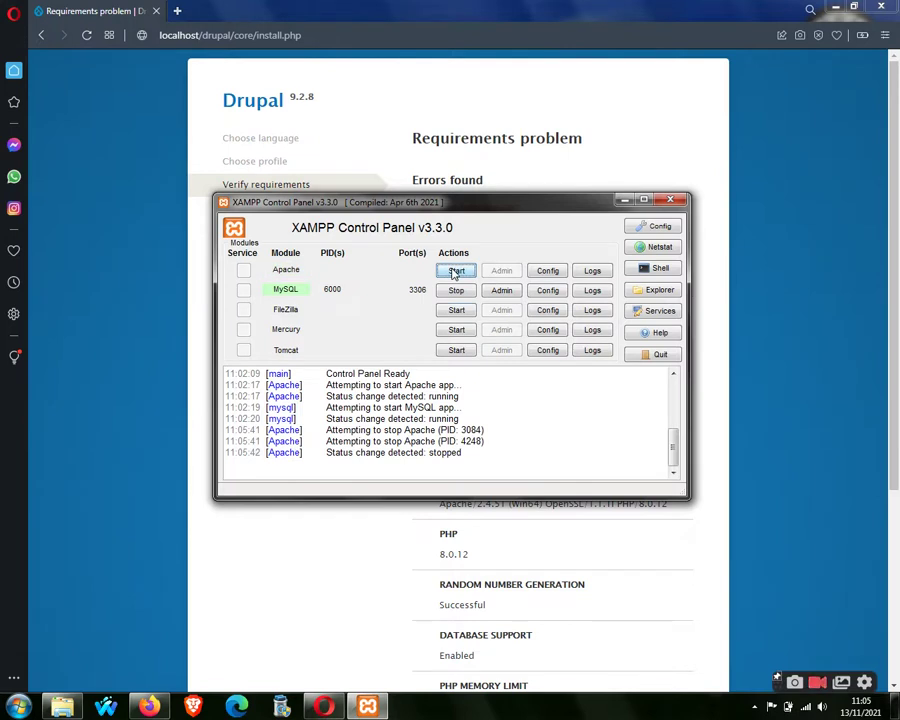
left_click(548, 272)
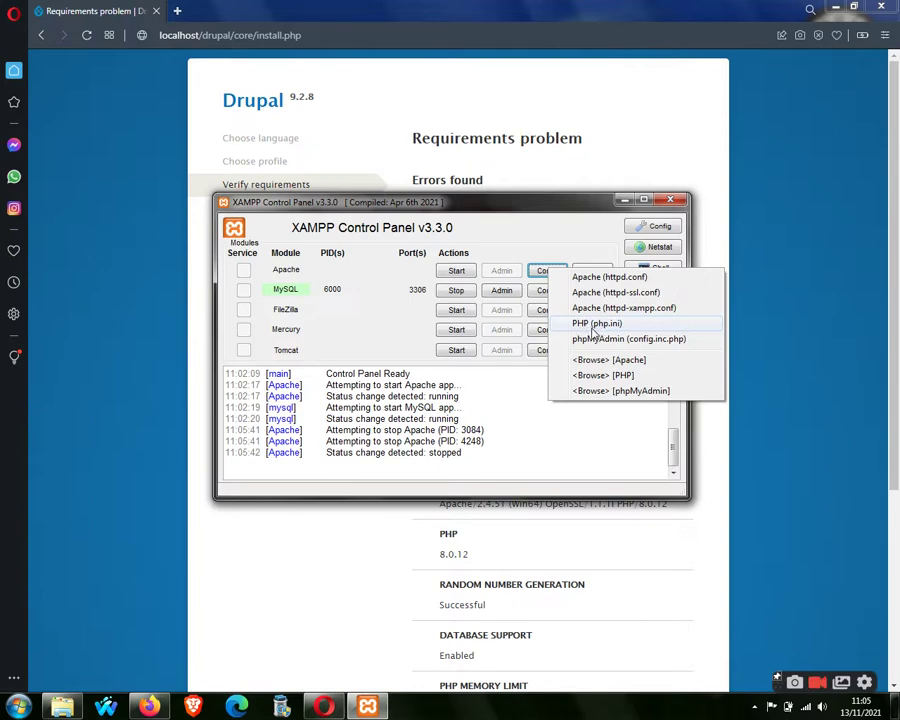
left_click(590, 329)
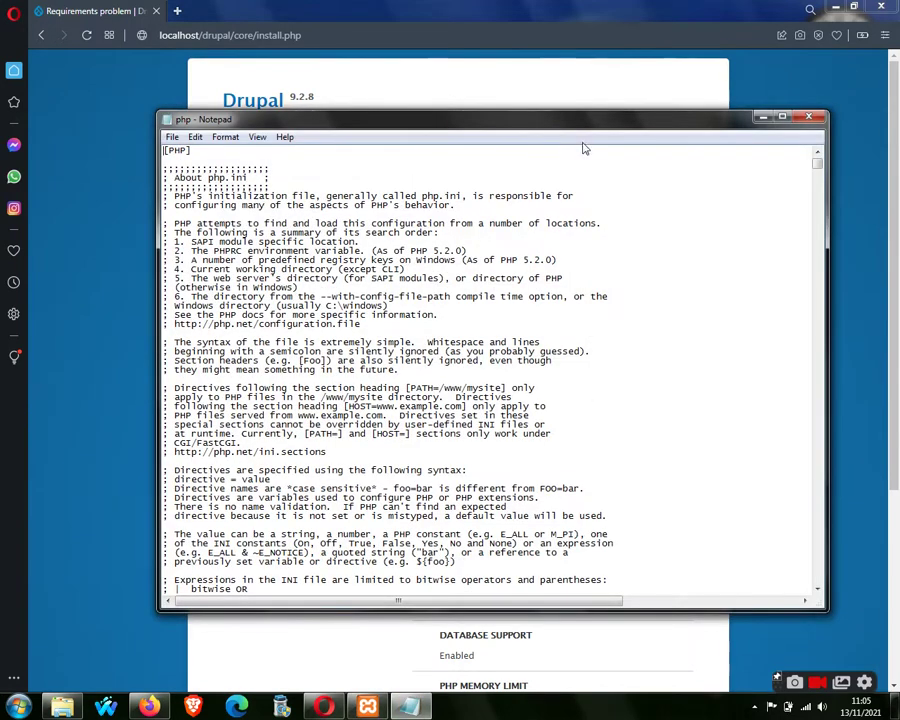
Arrange the windows and search php.ini for 'gd' to locate its extension line.
left_click_drag(577, 125, 601, 436)
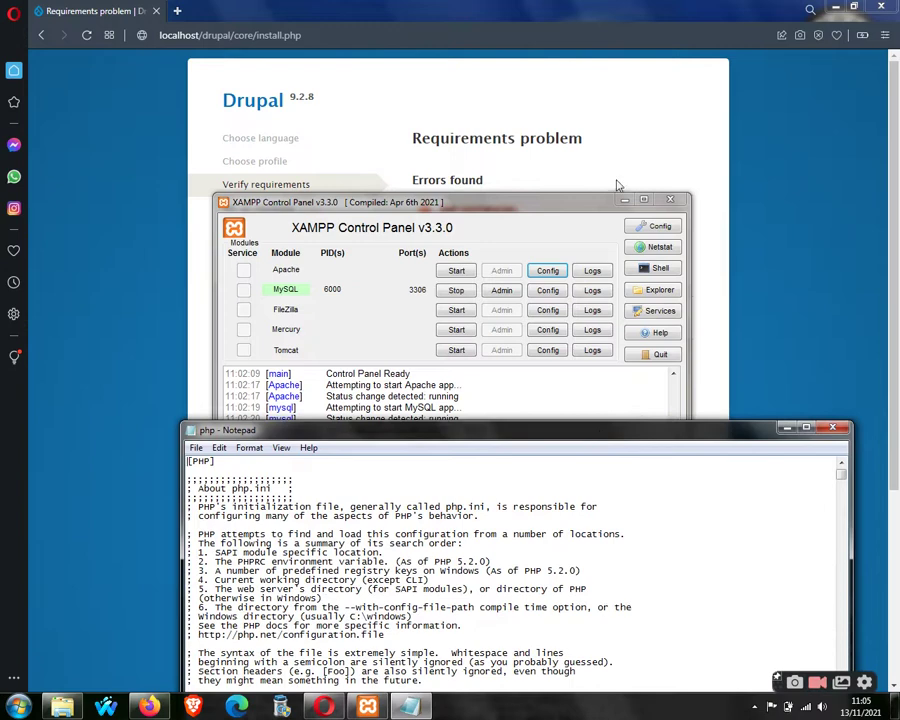
left_click(621, 201)
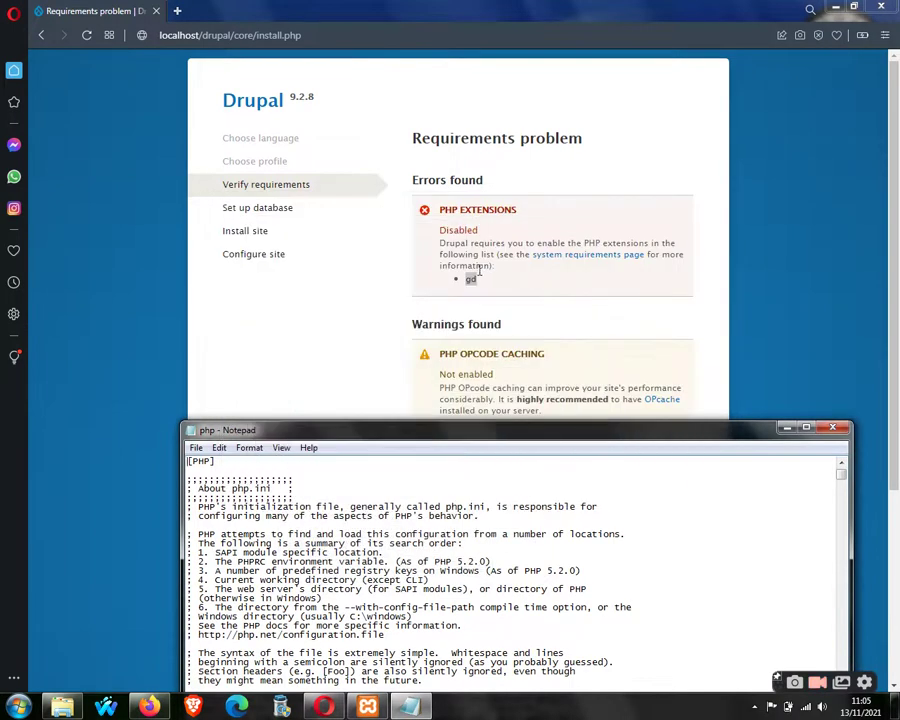
left_click_drag(538, 436, 528, 302)
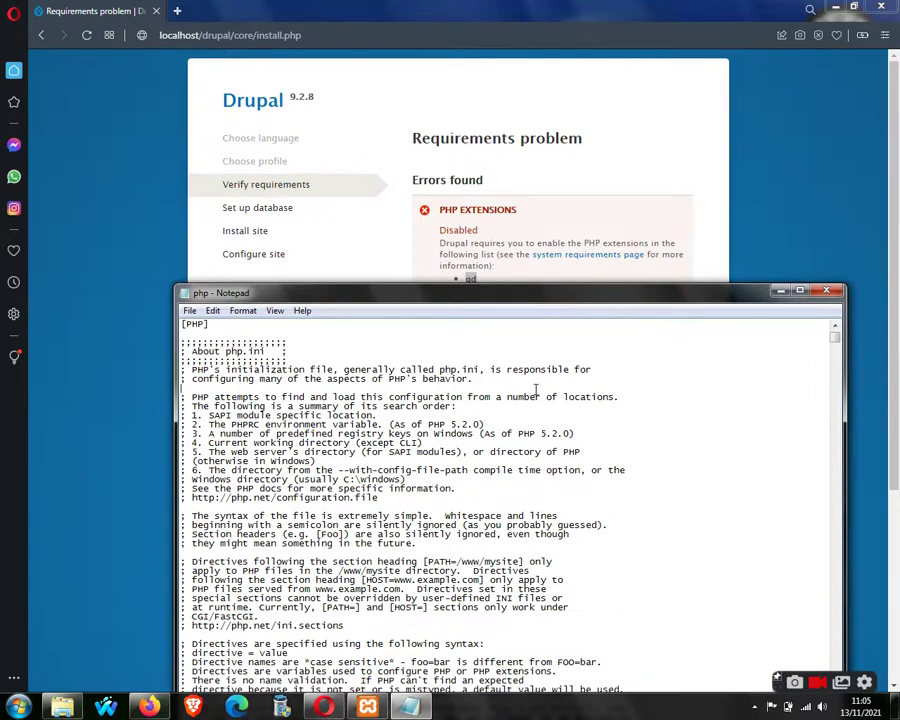
key("ctrl+f")
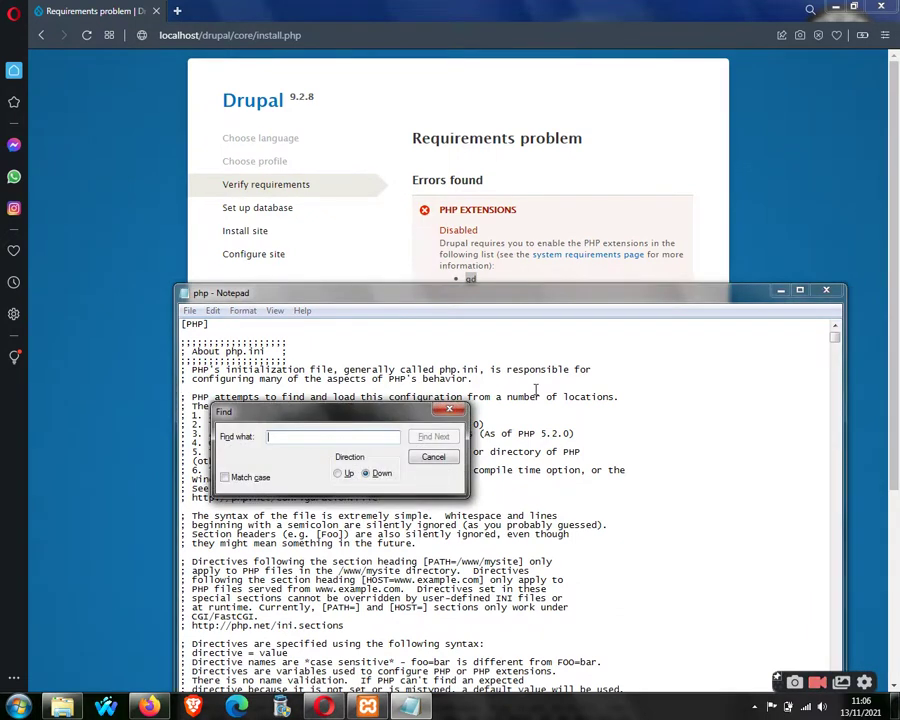
type("gd")
key("Return")
left_click_drag(748, 292, 748, 37)
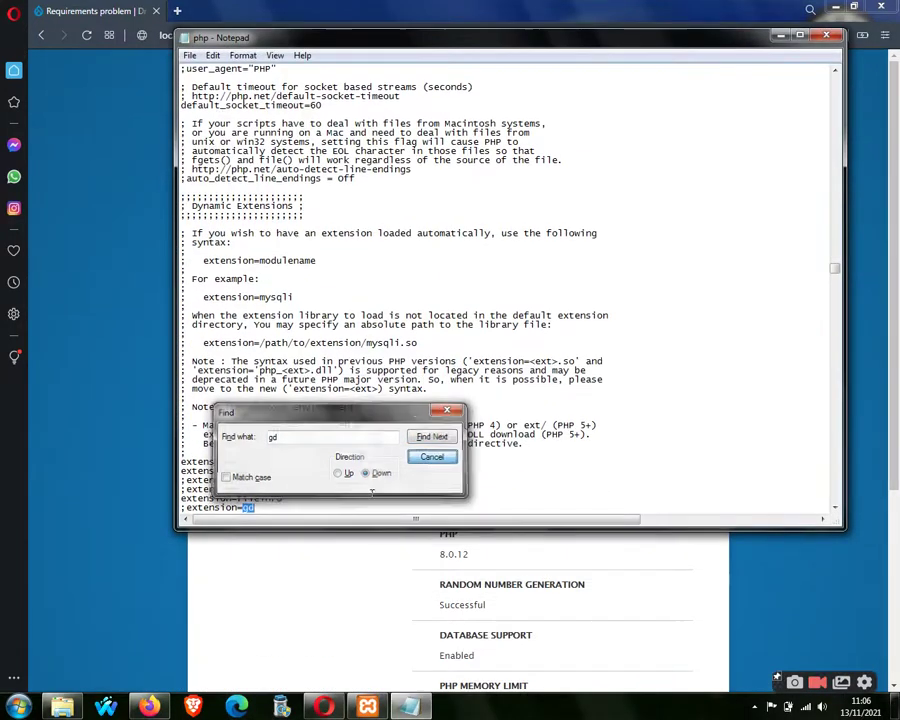
left_click(446, 460)
Delete the leading semicolon so the line reads extension=gd.
left_click(265, 502)
left_click_drag(265, 502, 183, 470)
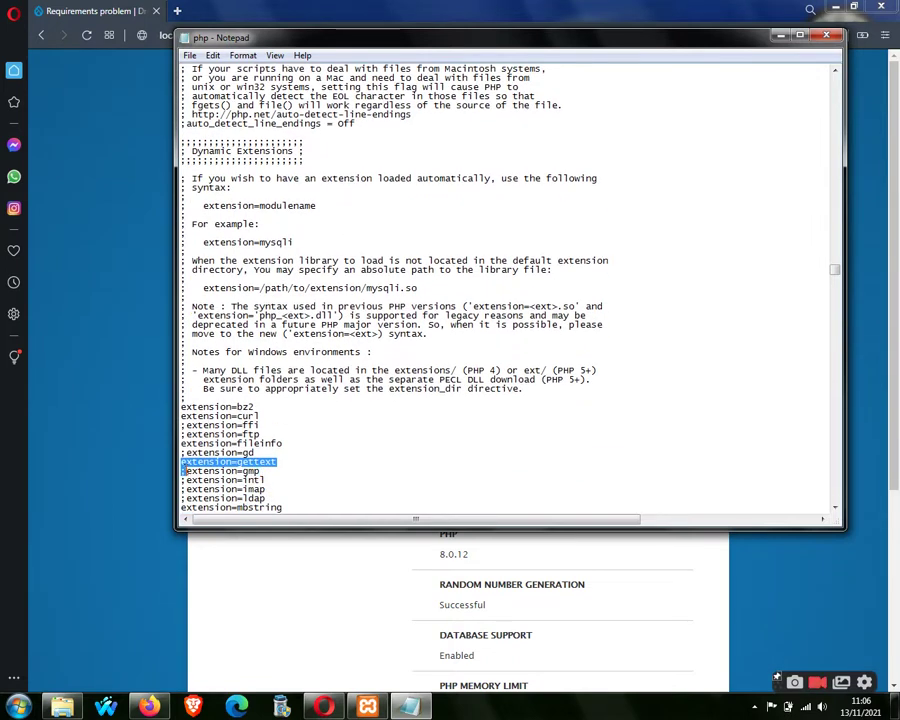
left_click_drag(265, 452, 181, 450)
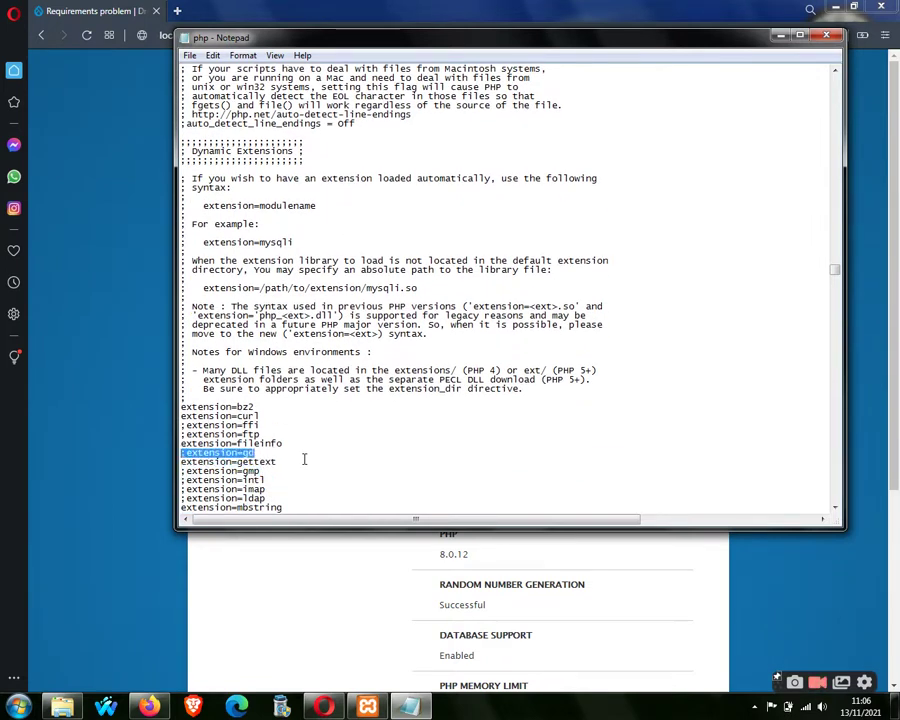
left_click(185, 452)
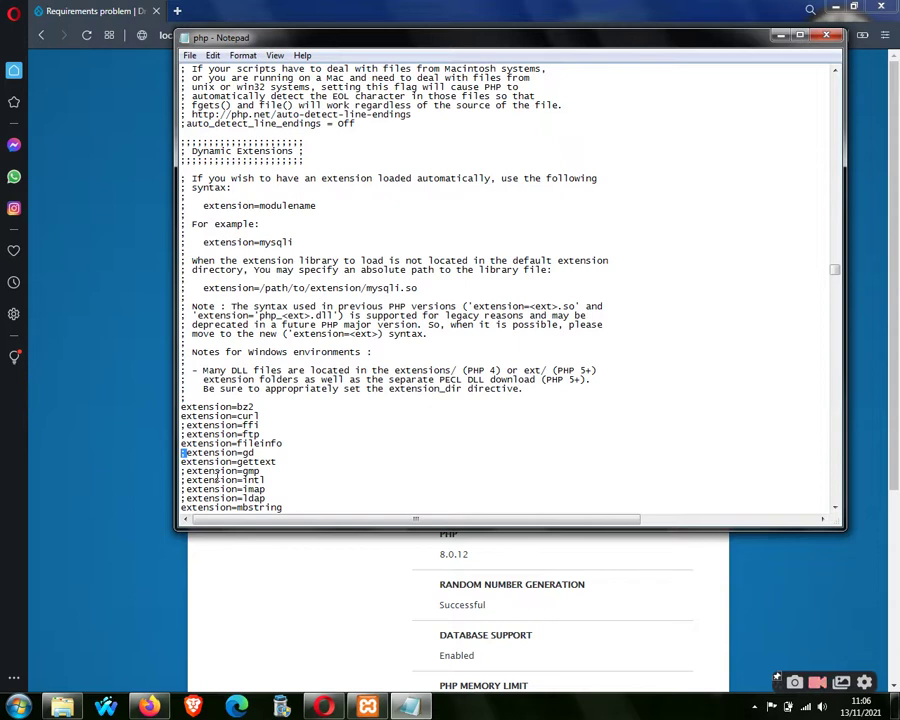
key("BackSpace")
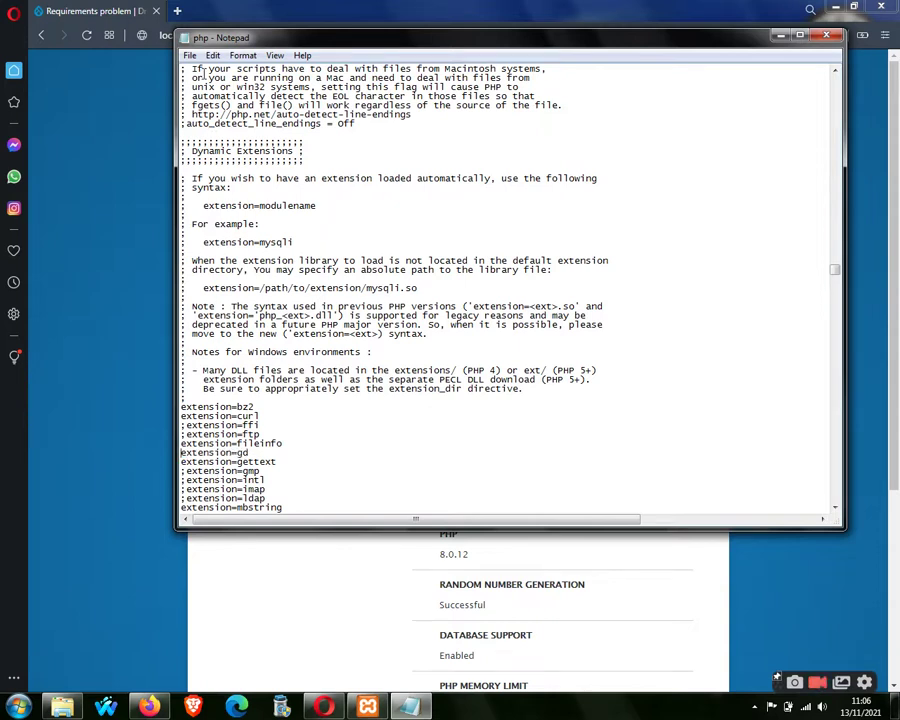
Save php.ini, close Notepad and return to XAMPP Control Panel.
left_click(190, 56)
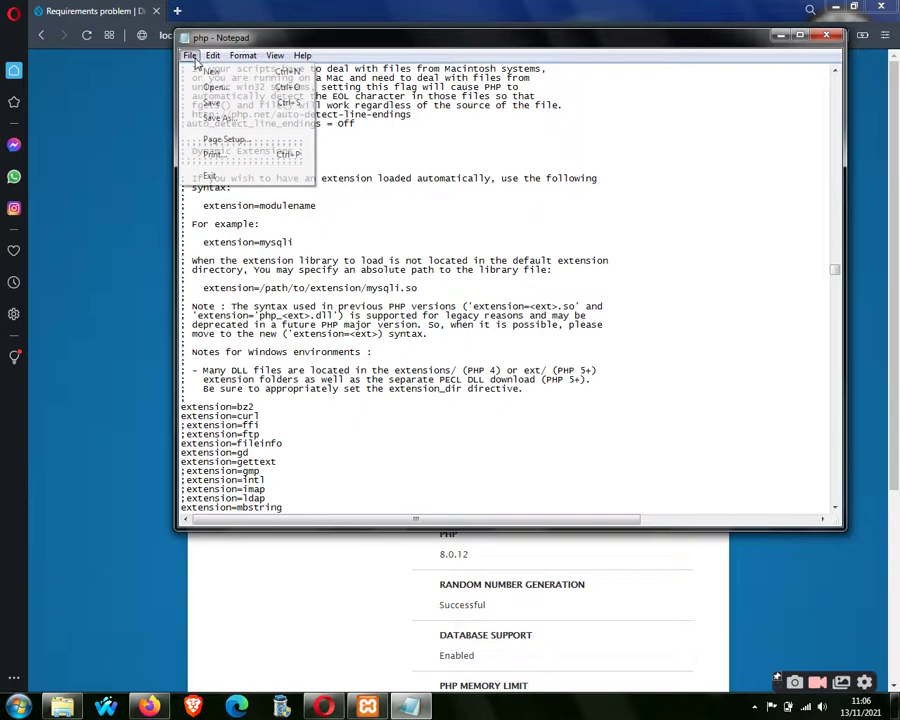
left_click(232, 102)
left_click(826, 35)
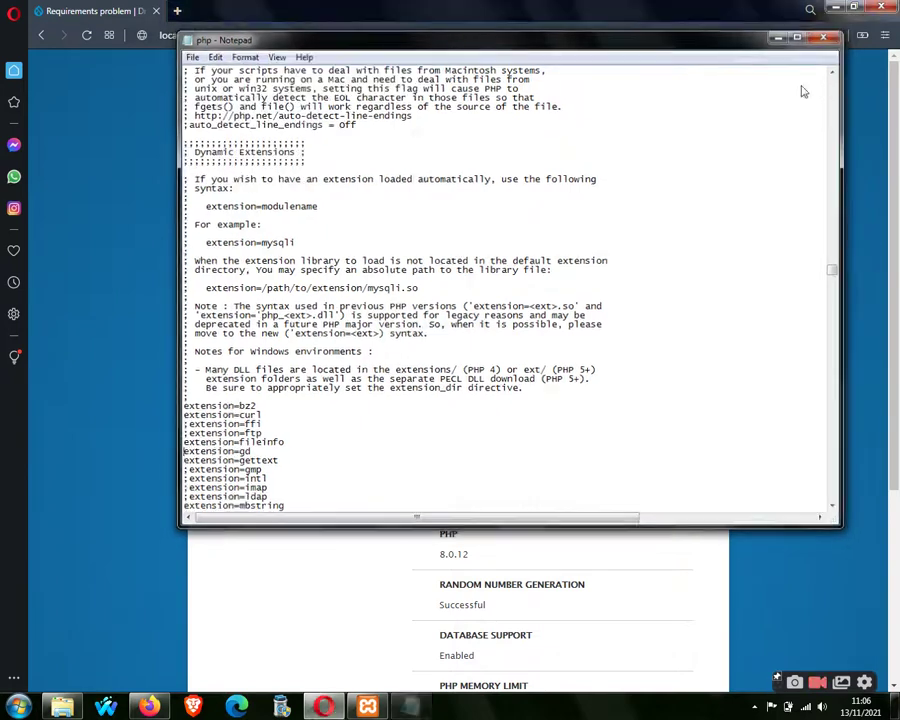
key("alt+Tab")
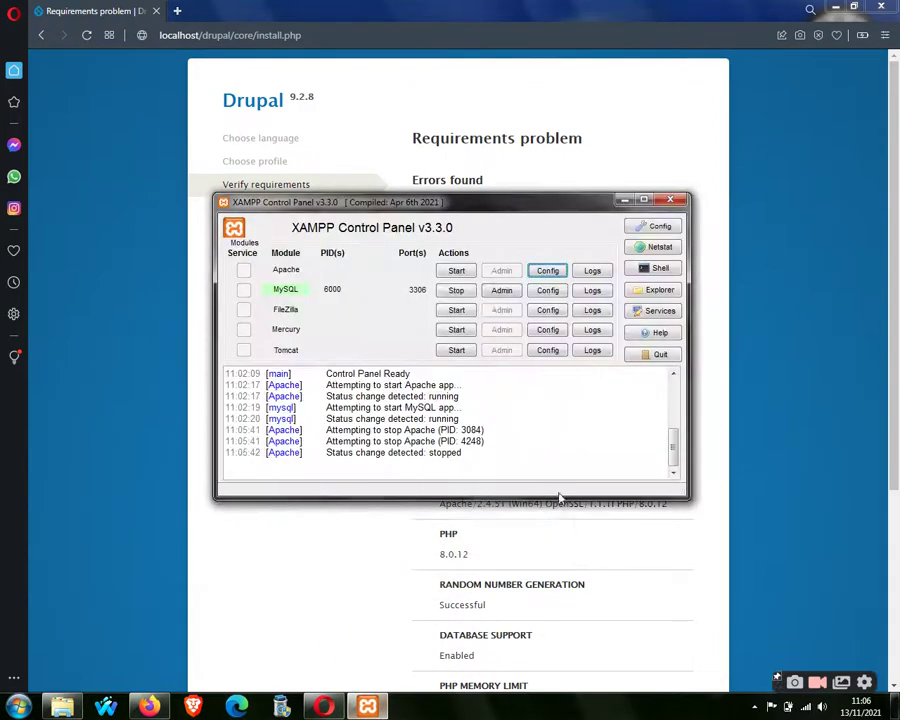
Restart Apache, reload Drupal's requirements check, then stop Apache and reopen php.ini.
left_click(460, 271)
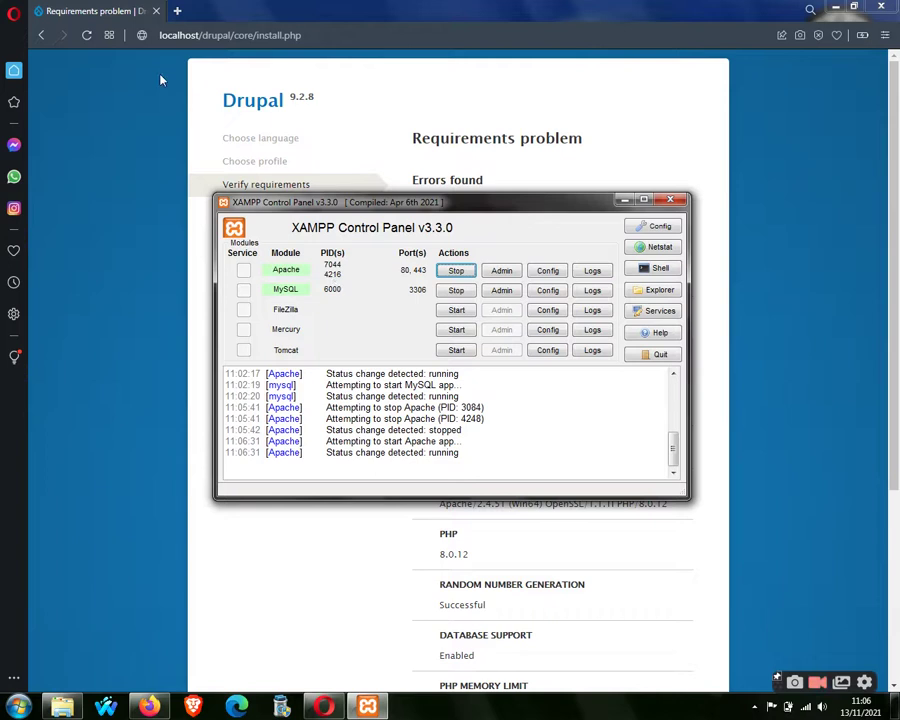
left_click(87, 36)
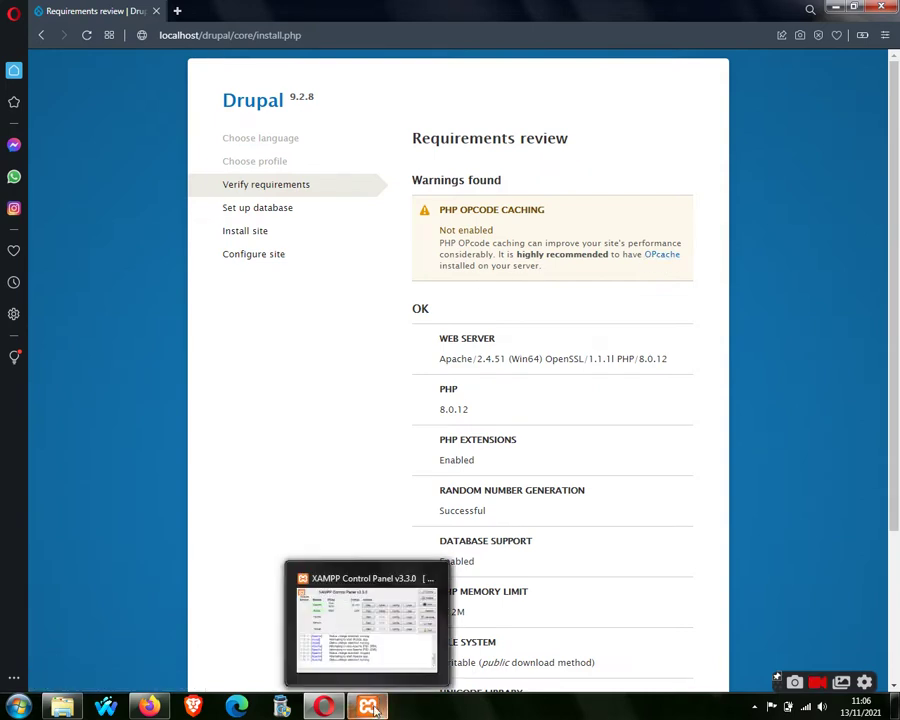
left_click(365, 622)
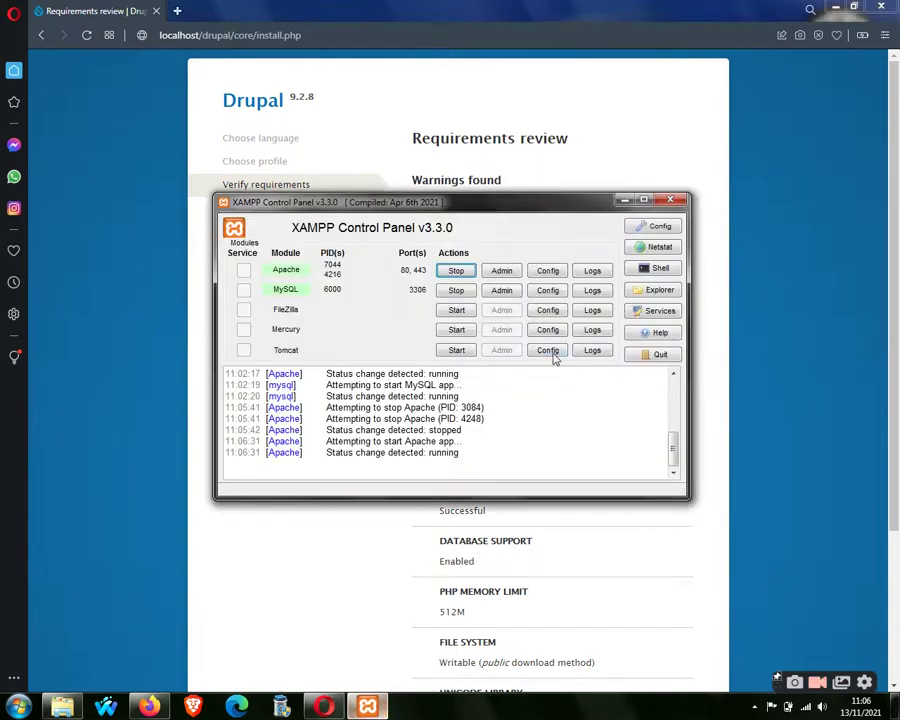
left_click(458, 272)
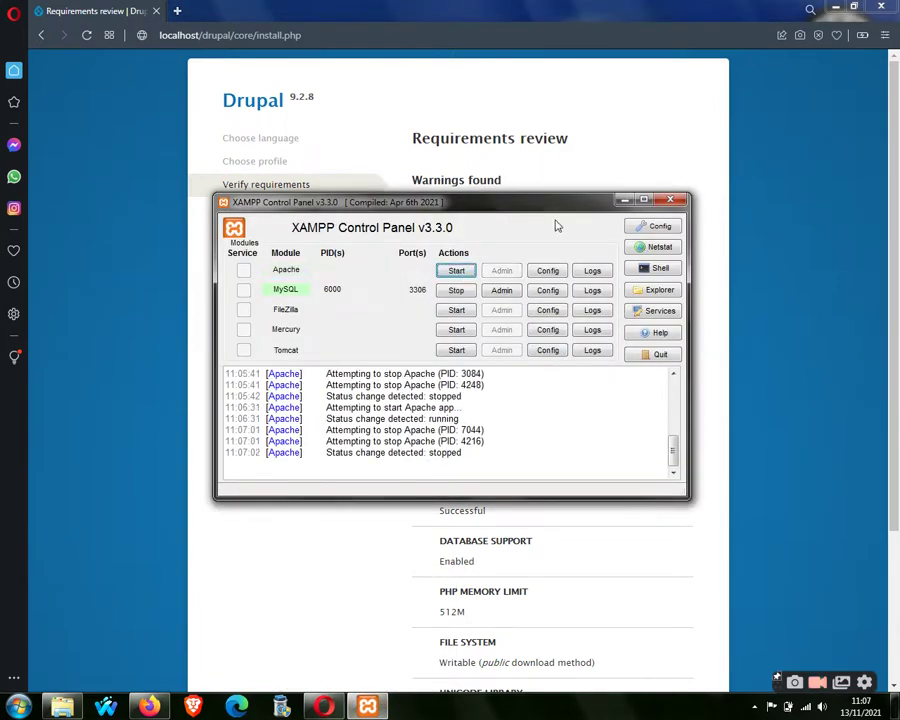
left_click(554, 274)
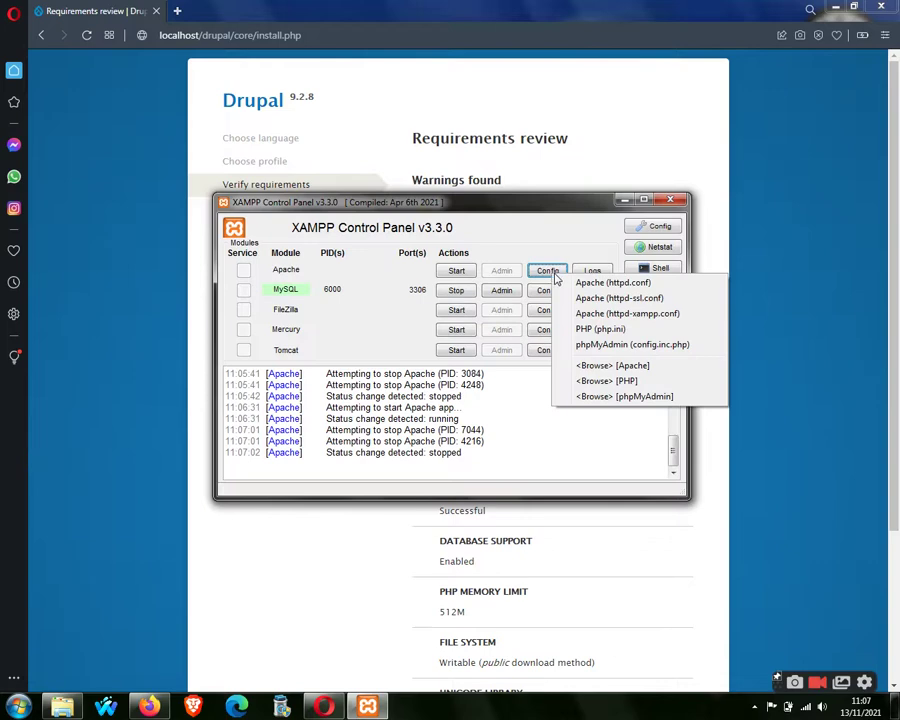
left_click(601, 329)
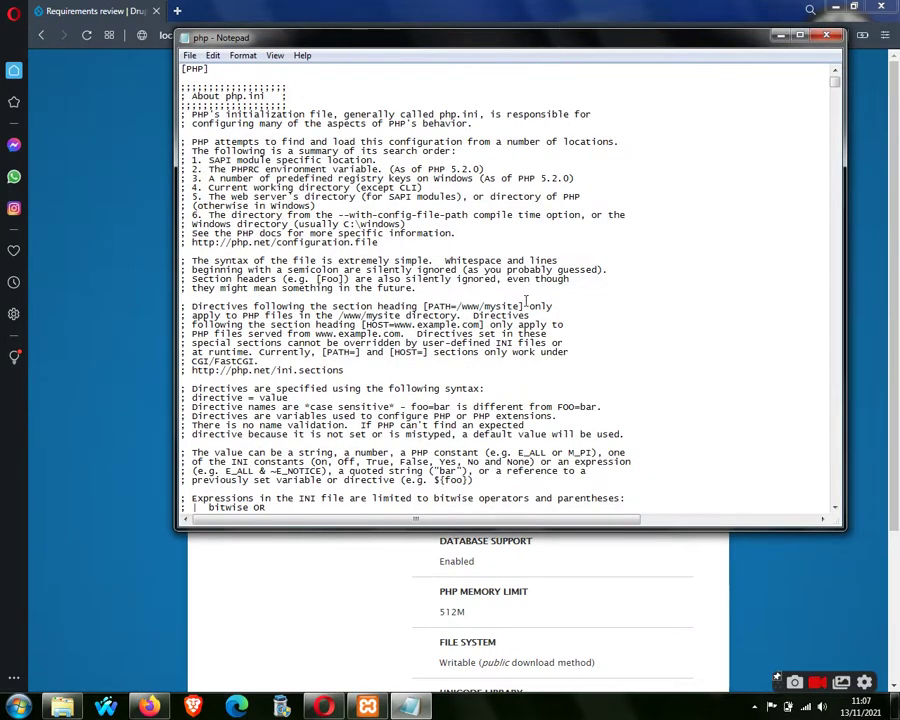
Search php.ini for 'OPca' and add blank lines below the ;zend_extension=opcache line.
key("ctrl+f")
type("OPcache")
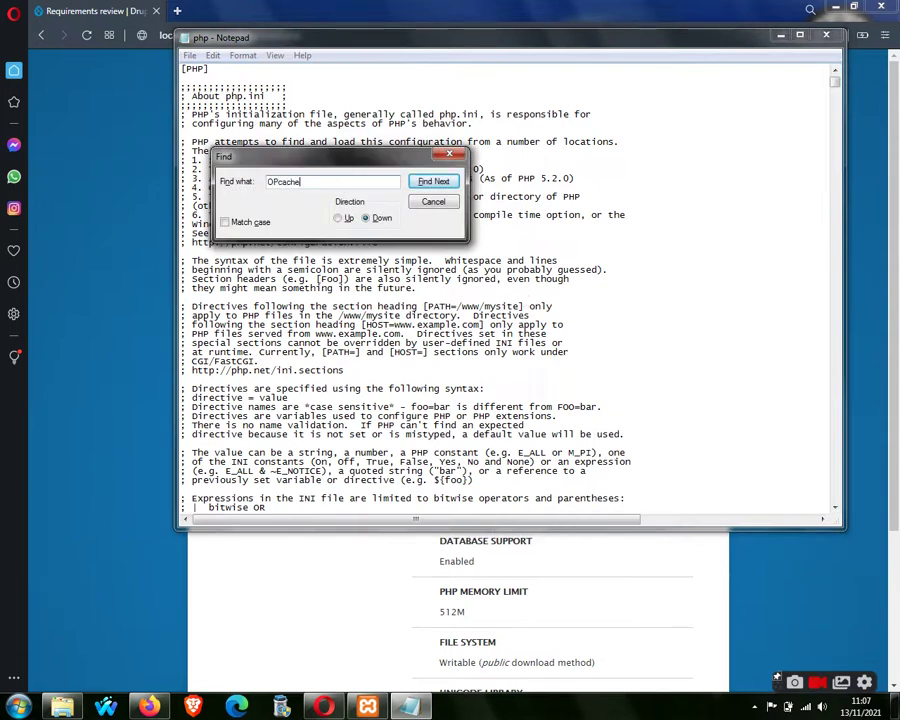
key("Return")
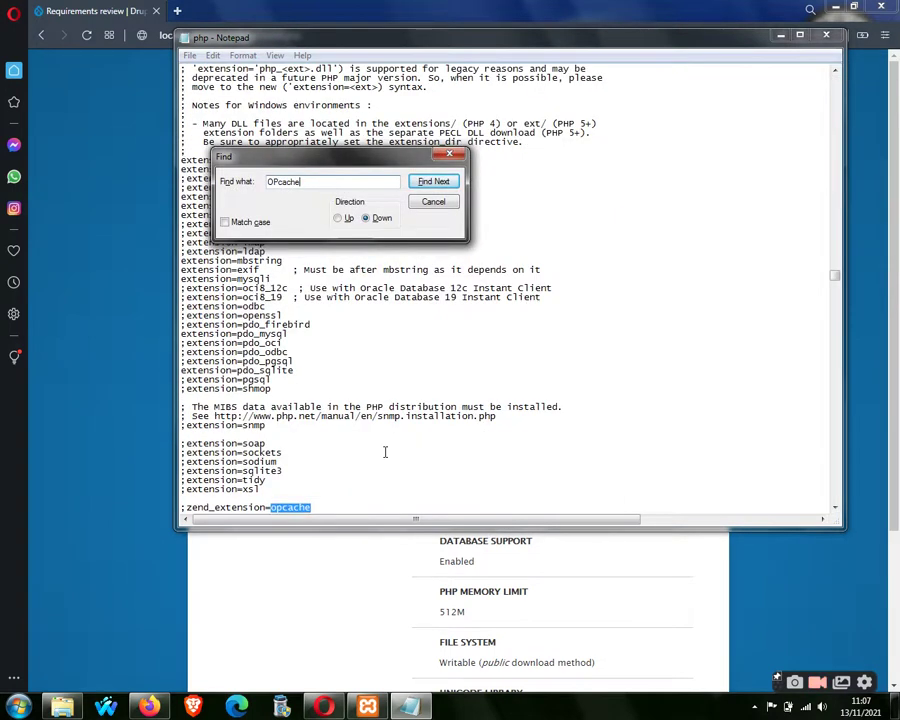
left_click(338, 508)
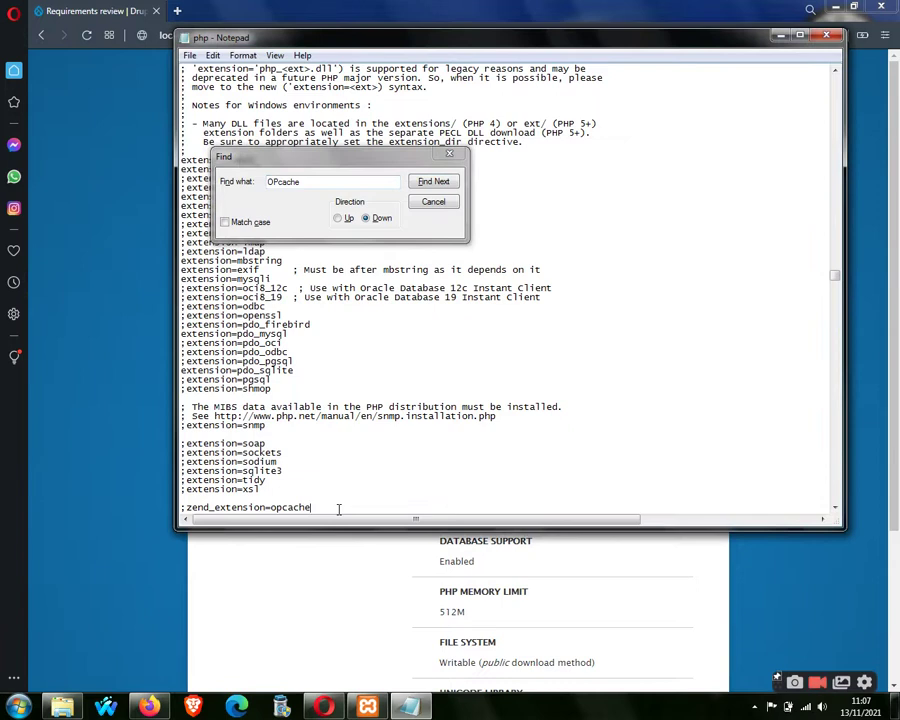
left_click(433, 201)
left_click_drag(311, 507, 185, 291)
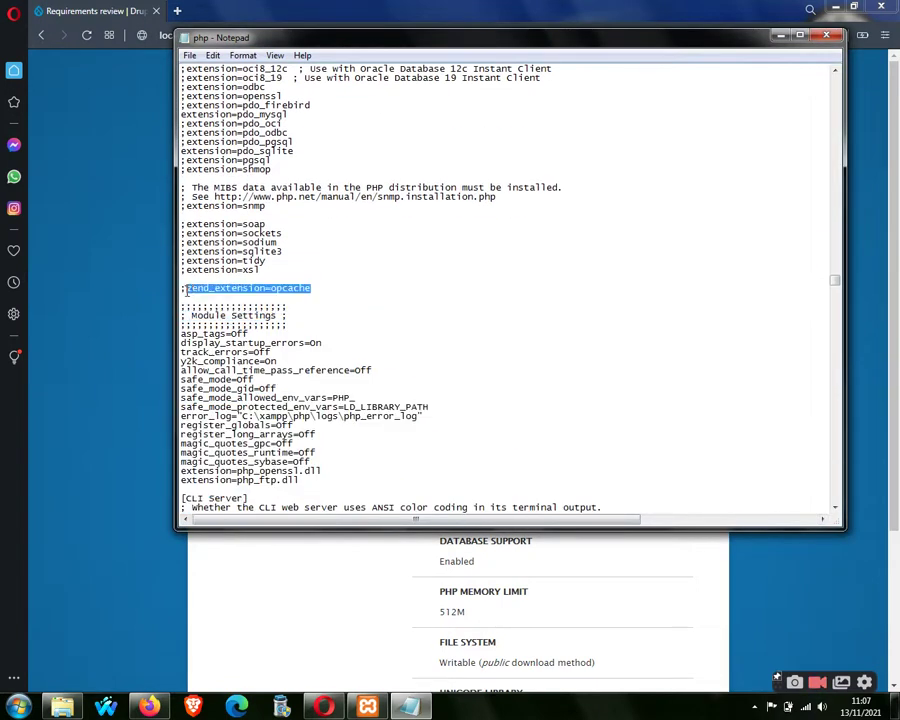
left_click(316, 287)
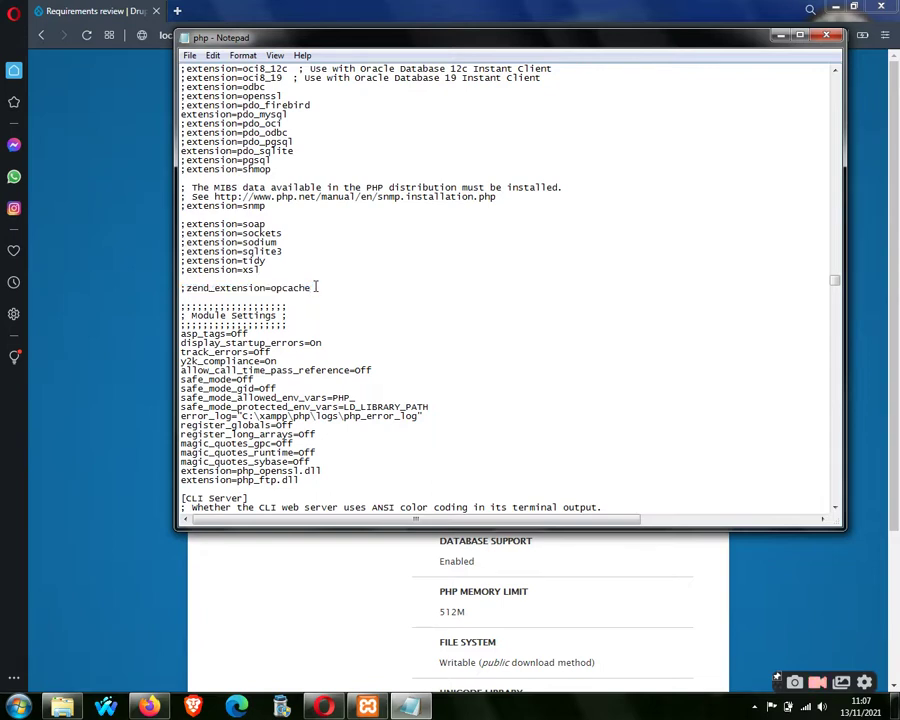
key("Return")
key("Return")
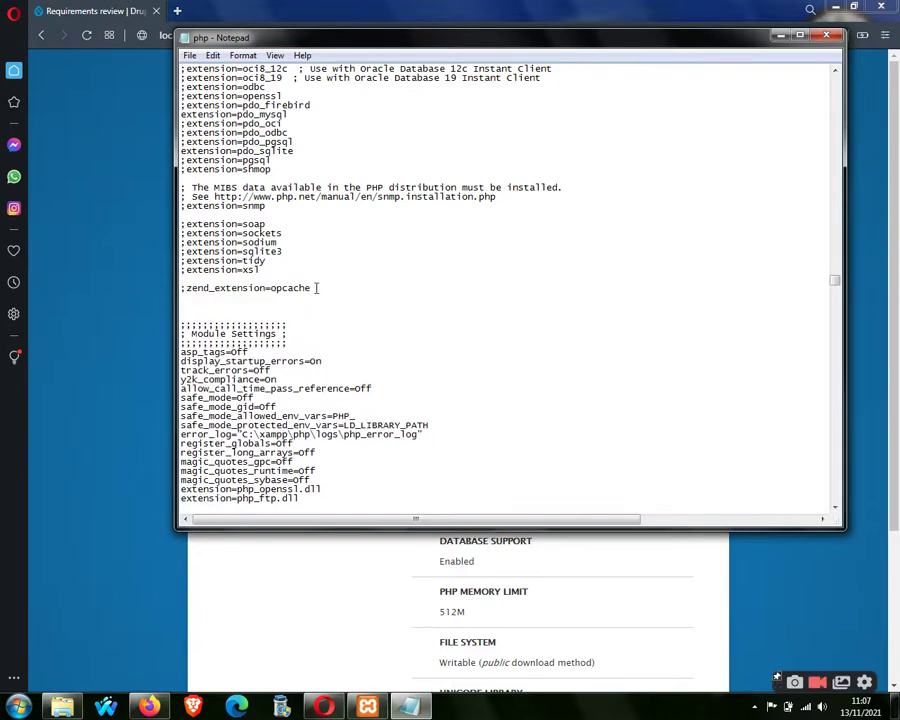
left_click(66, 708)
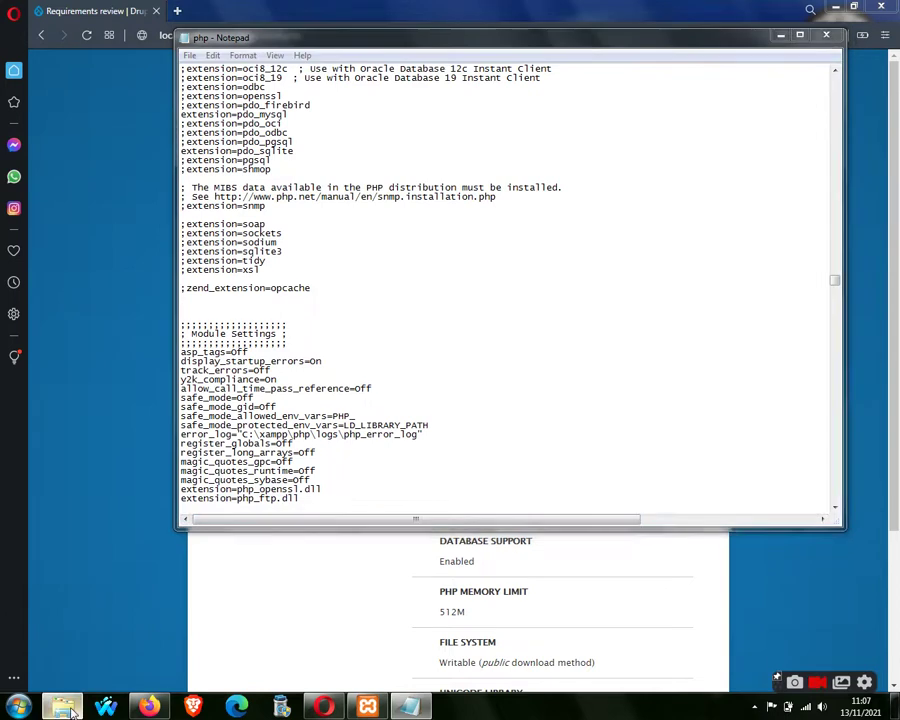
Copy the OPcache setting lines from drupal.txt in the Desktop DRUPAL 9 folder.
left_click(431, 231)
scroll(431, 238, "up", 3)
left_click(395, 251)
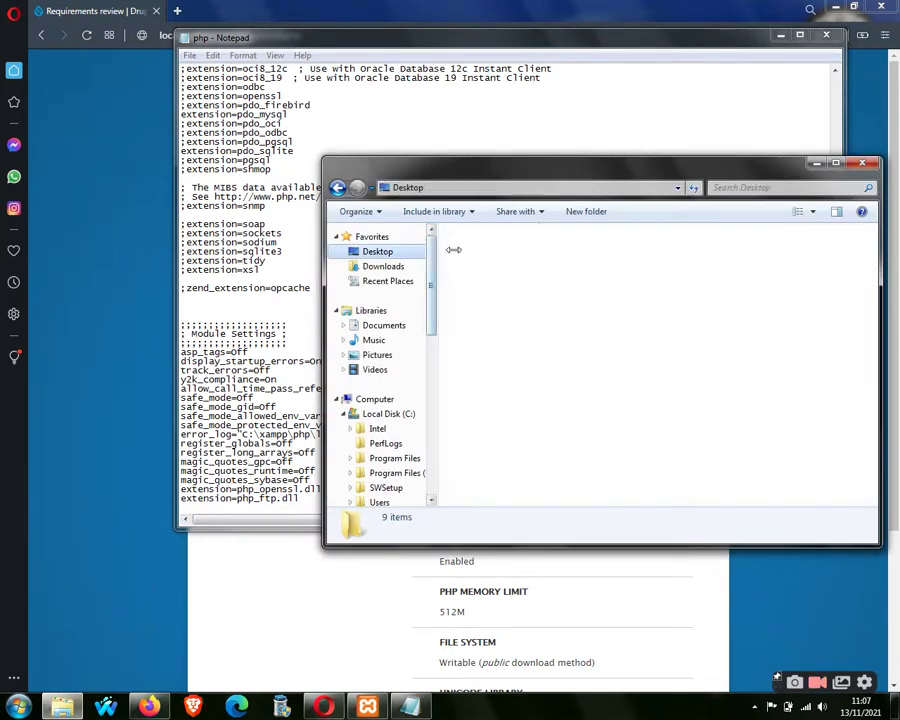
double_click(490, 354)
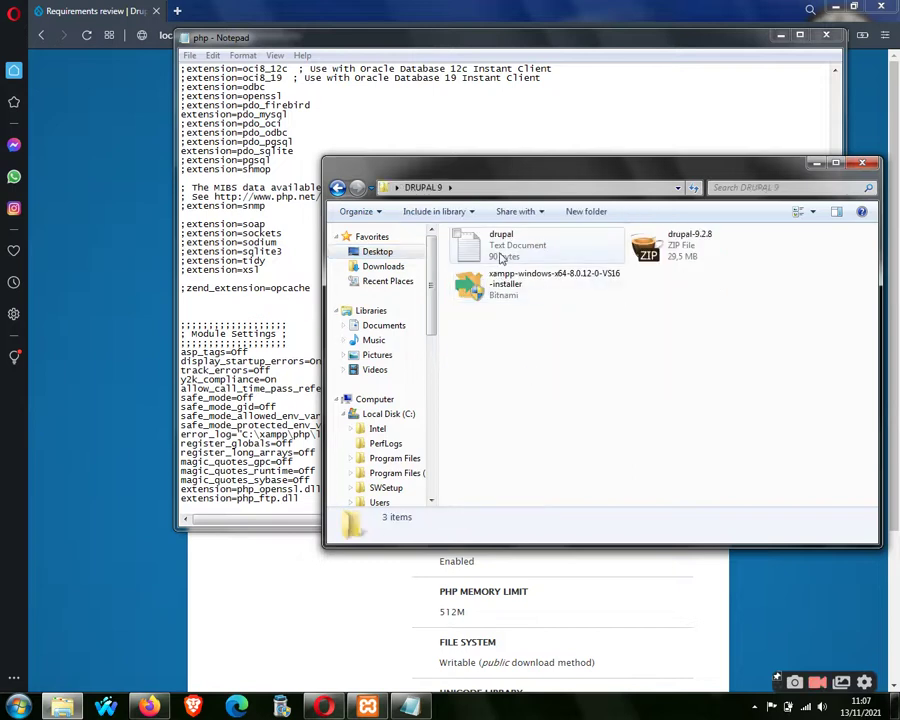
double_click(502, 250)
left_click_drag(298, 88, 181, 68)
right_click(195, 73)
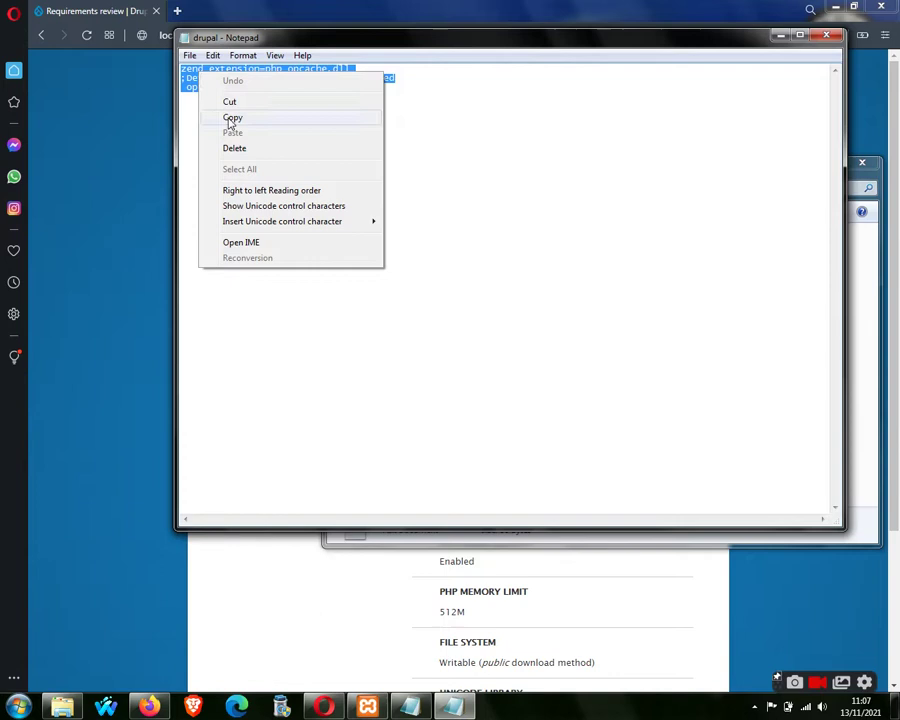
left_click(230, 117)
left_click(319, 95)
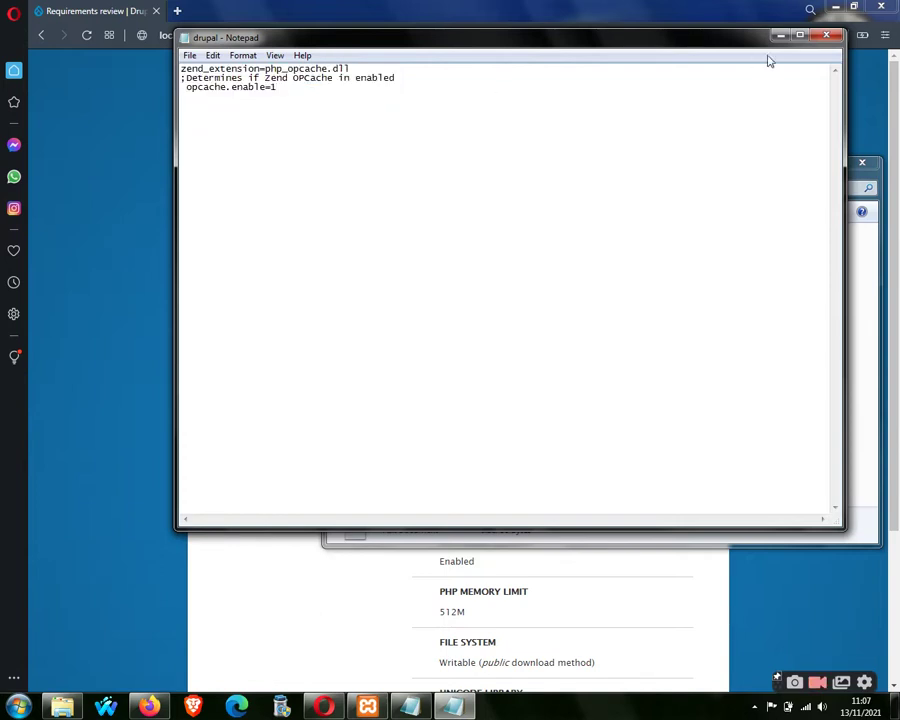
left_click(825, 35)
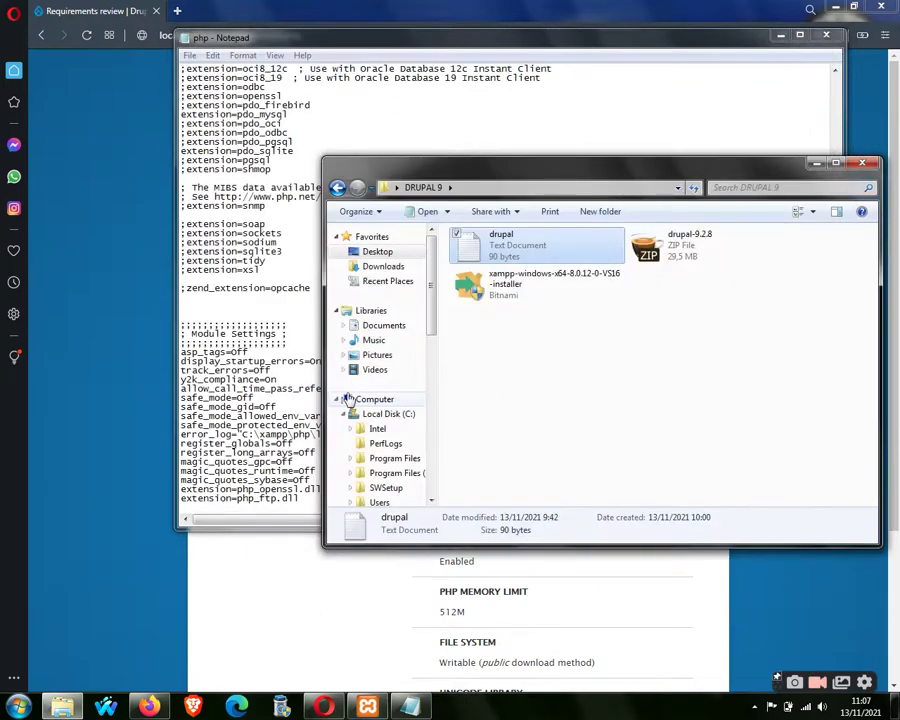
Paste the OPcache settings into php.ini below the opcache line and save it.
left_click(243, 305)
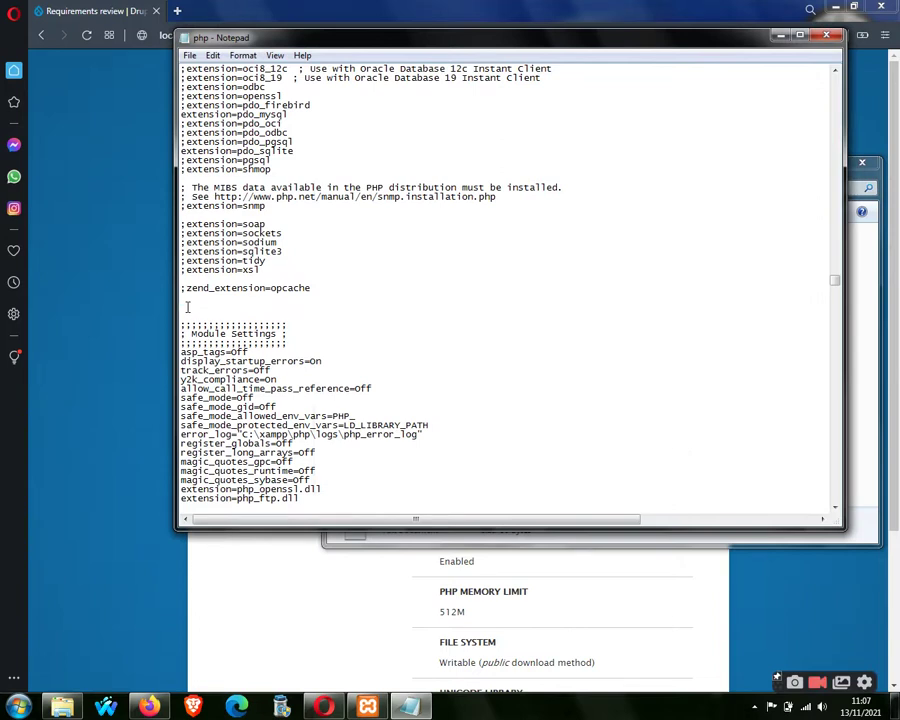
key("ctrl+v")
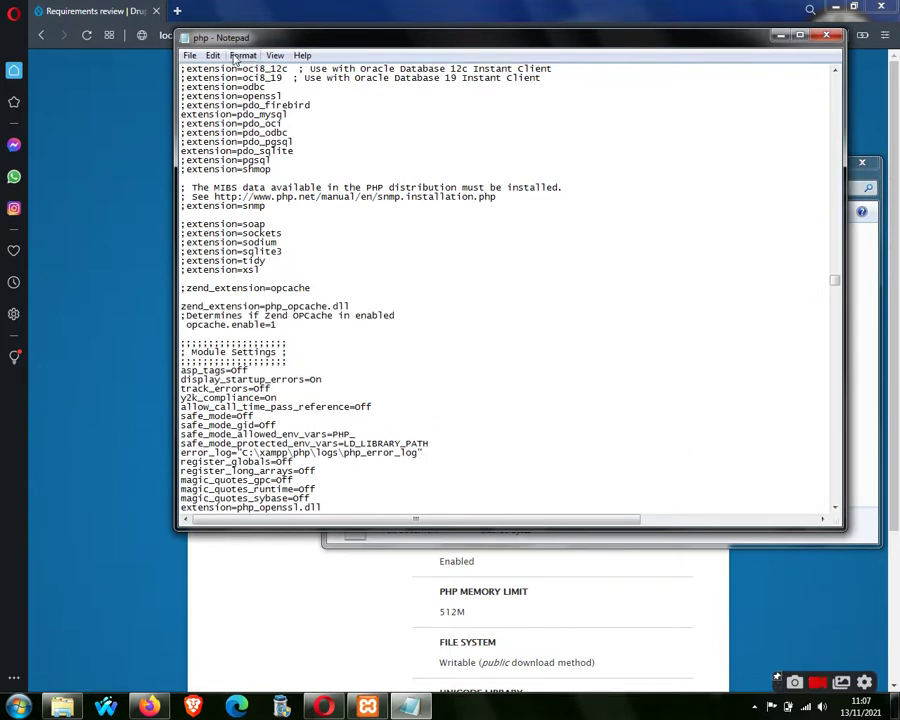
left_click(189, 55)
left_click(207, 103)
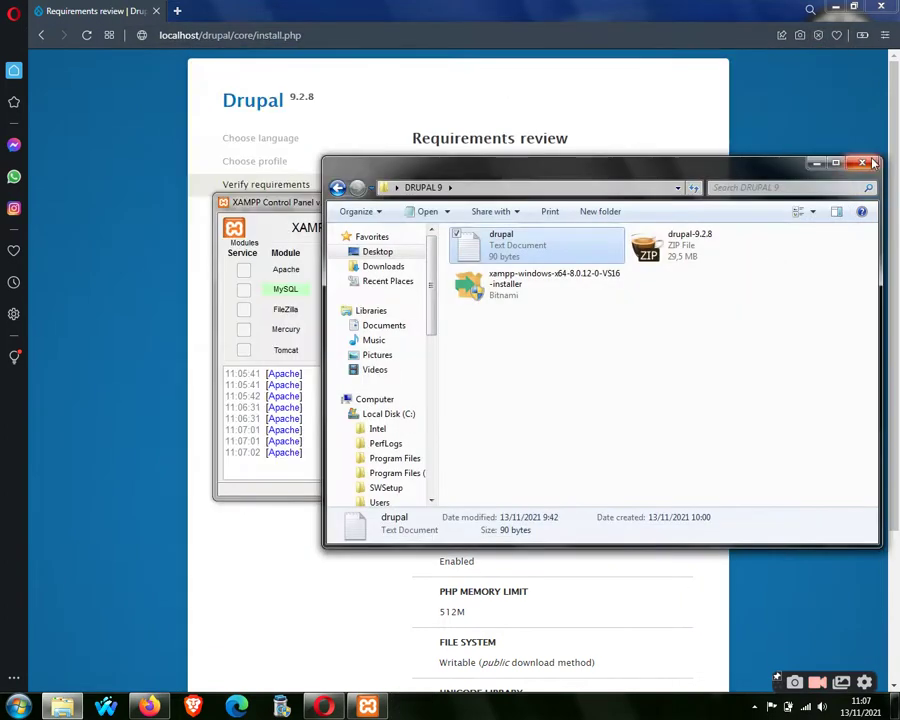
left_click(816, 164)
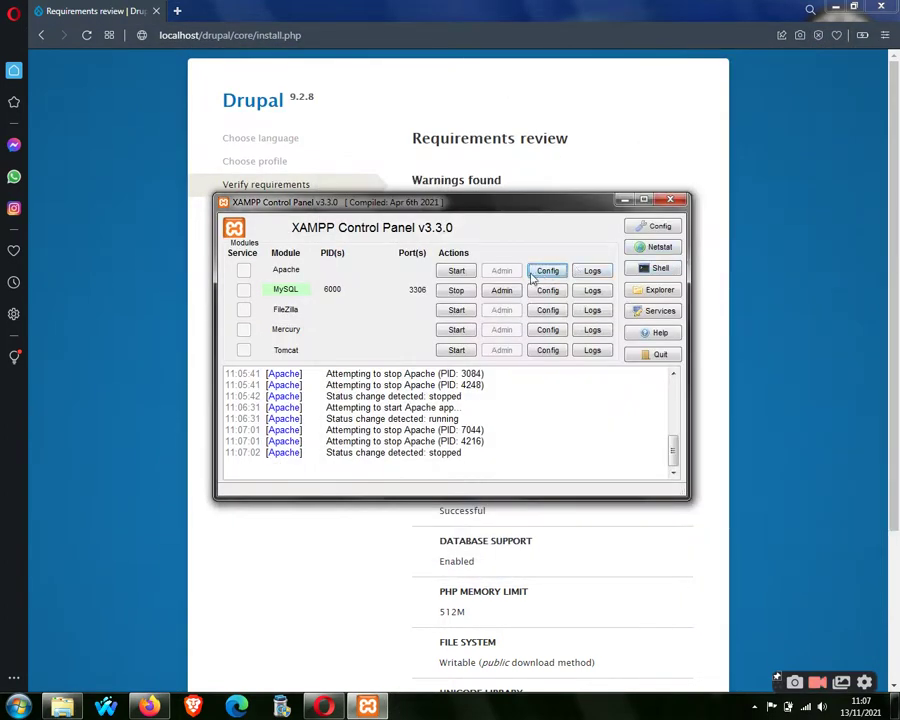
Start Apache with the edited php.ini and reload the install.php requirements review.
left_click(456, 271)
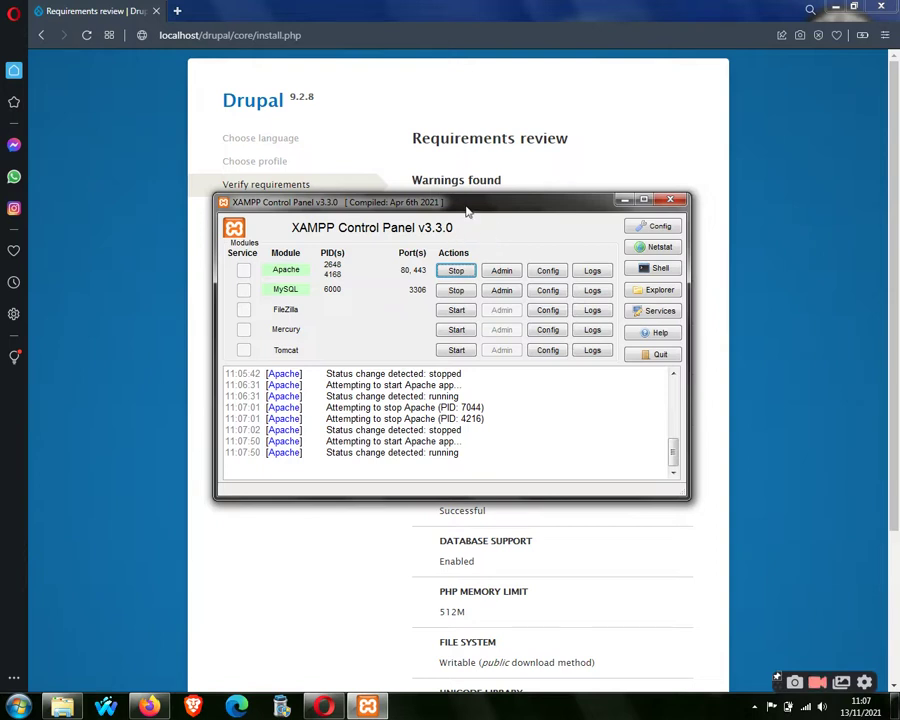
left_click_drag(466, 211, 502, 259)
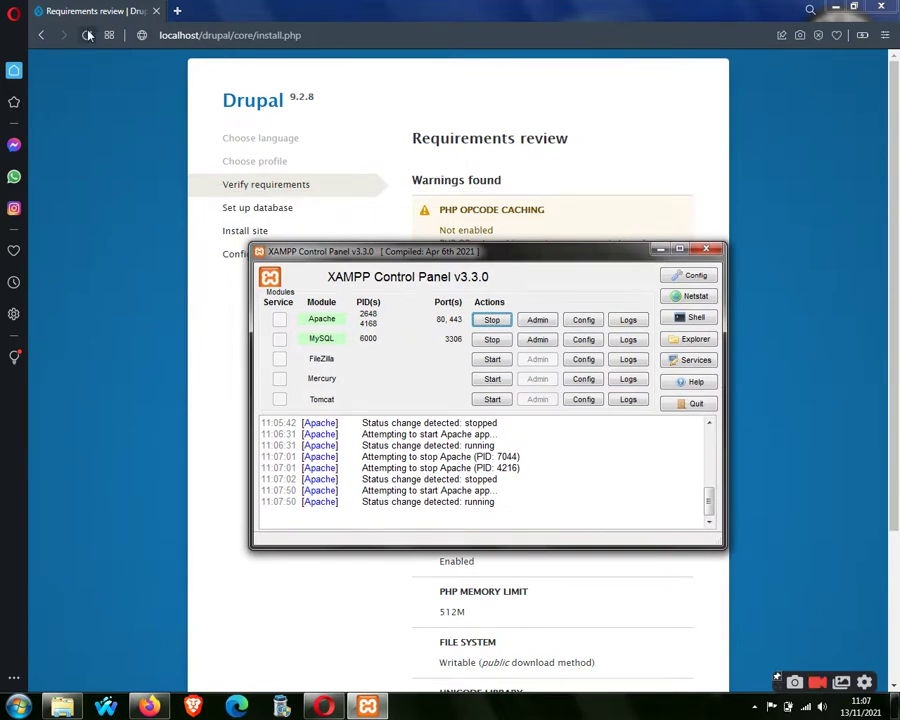
left_click(87, 35)
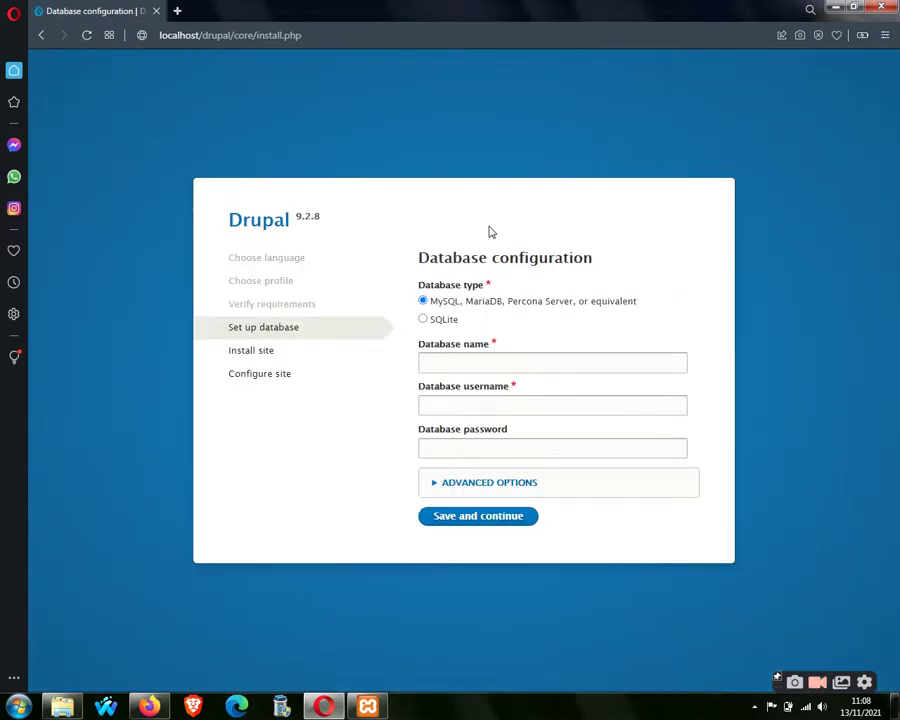
Enter database name 'drupal', username root and a blank password, then start installing.
left_click(490, 366)
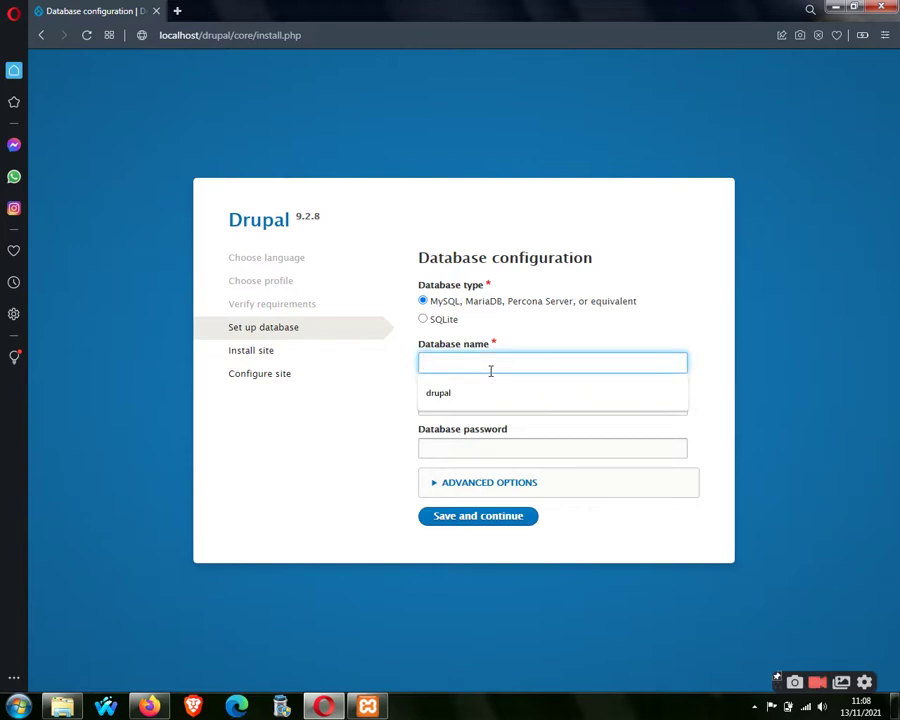
type("drupal")
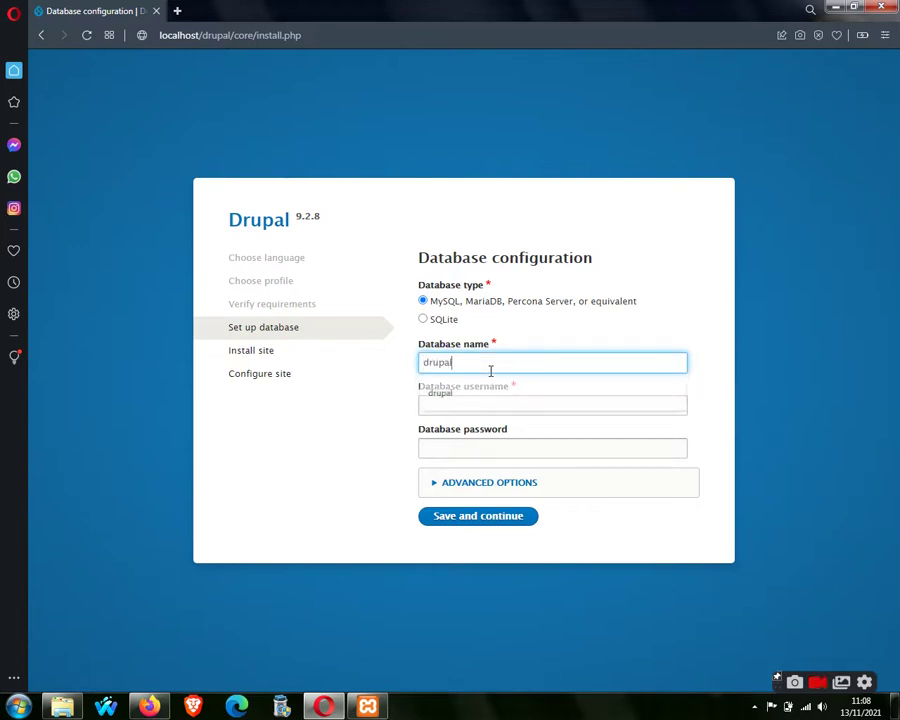
left_click_drag(424, 363, 456, 363)
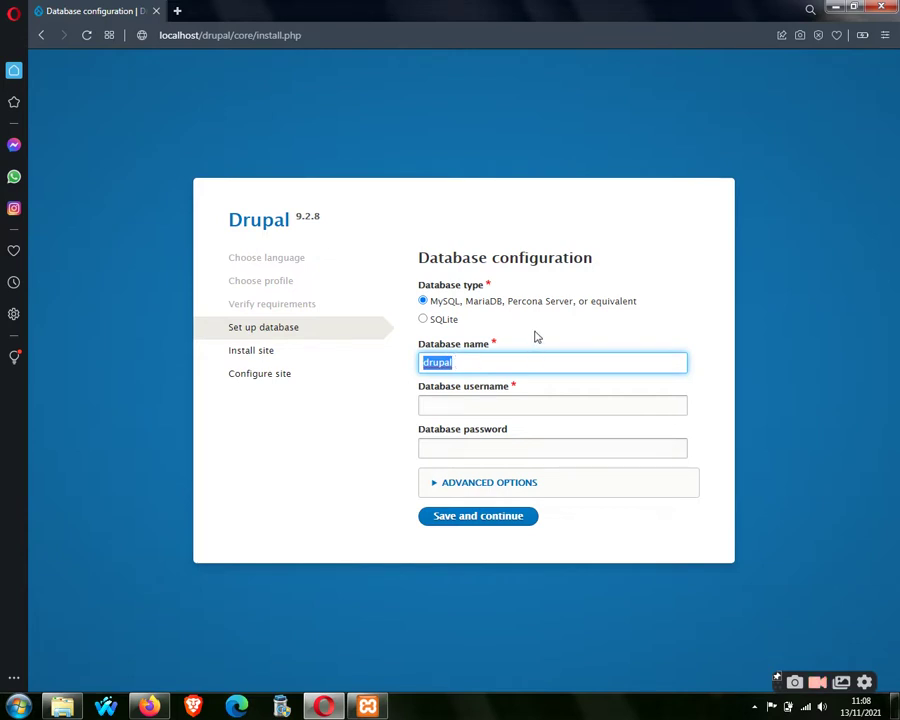
left_click(386, 381)
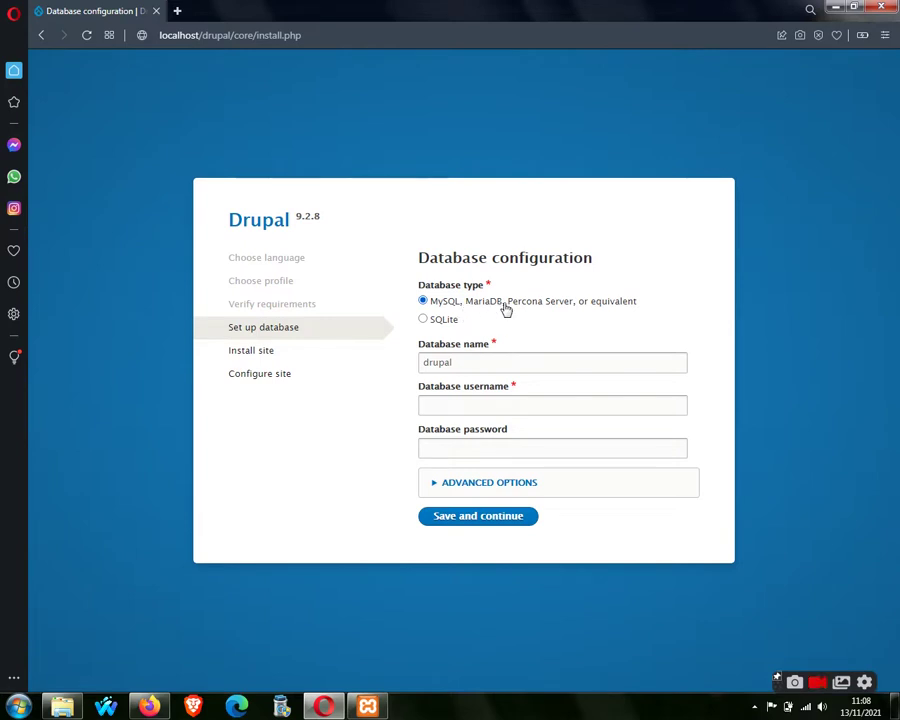
left_click(490, 403)
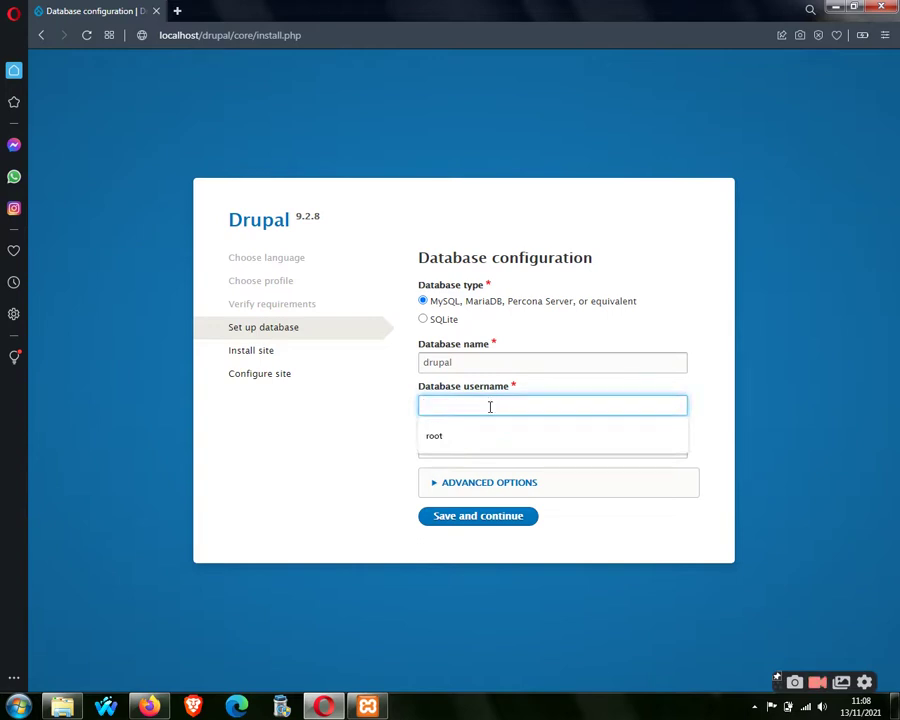
left_click(500, 436)
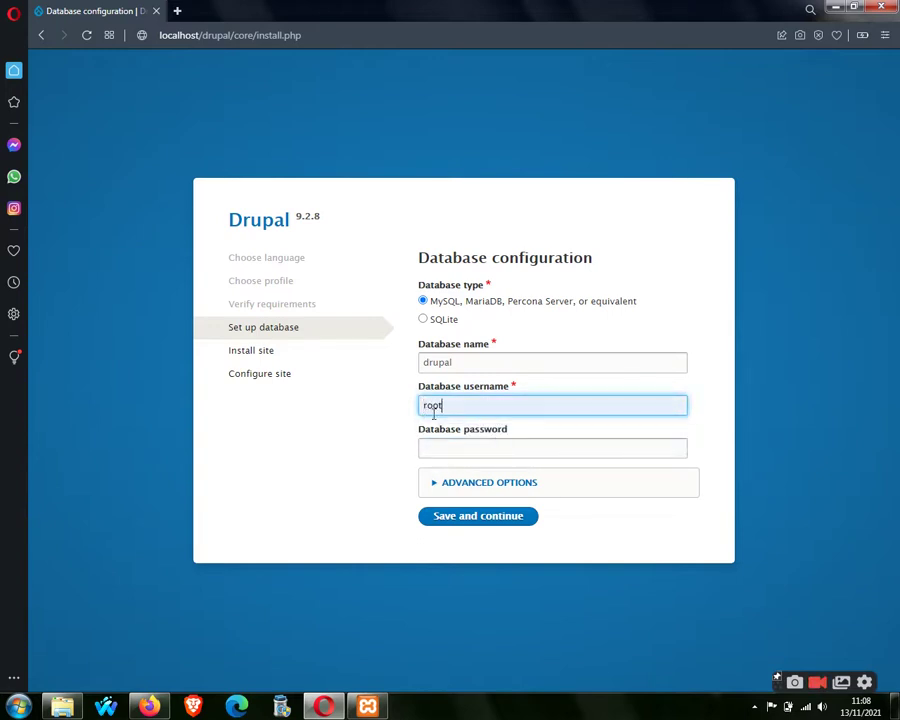
left_click(454, 450)
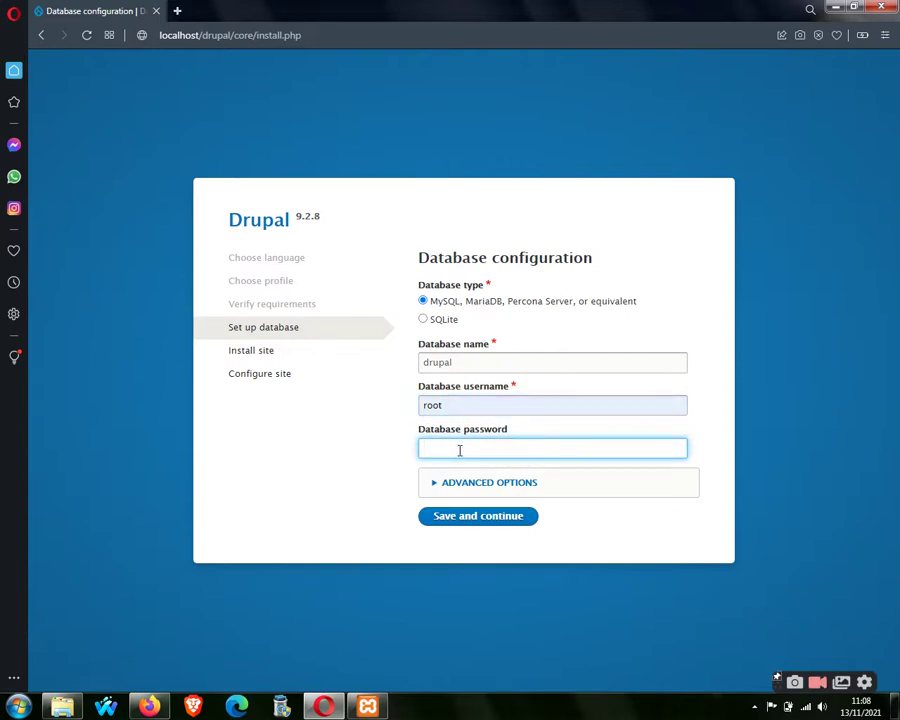
left_click(476, 518)
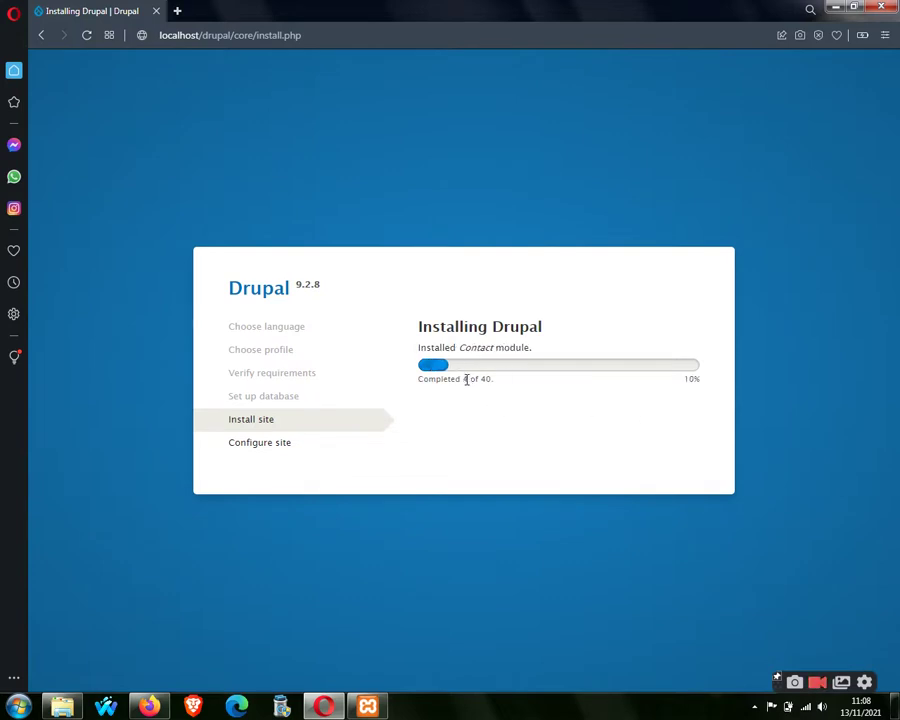
While the install runs, search 'drupal' in a new tab and open Drupal.org.
left_click_drag(464, 379, 496, 384)
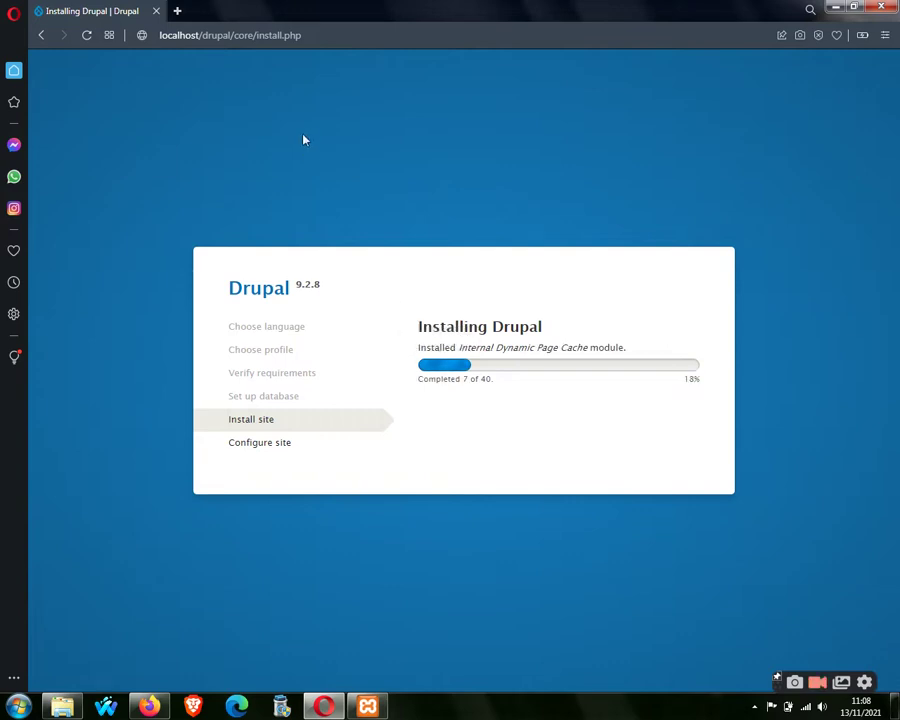
left_click(177, 11)
type("drupal")
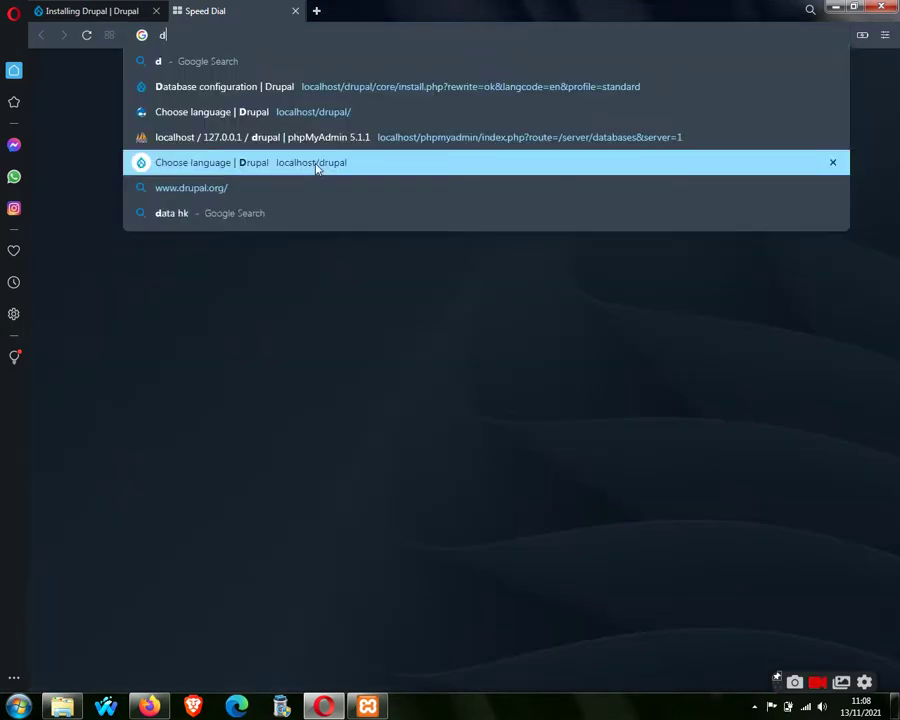
key("Return")
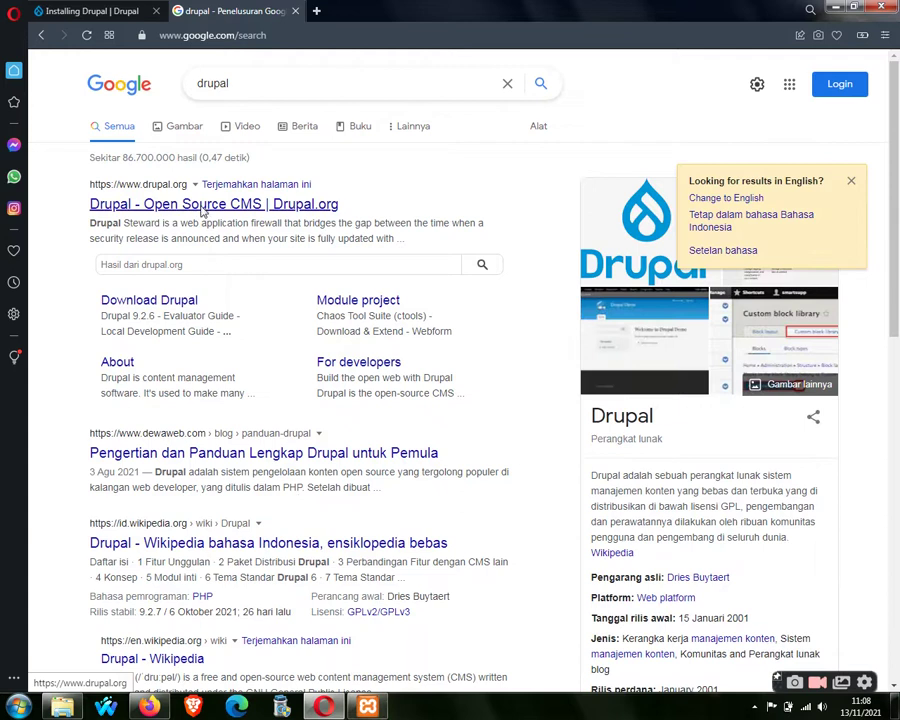
left_click(258, 197)
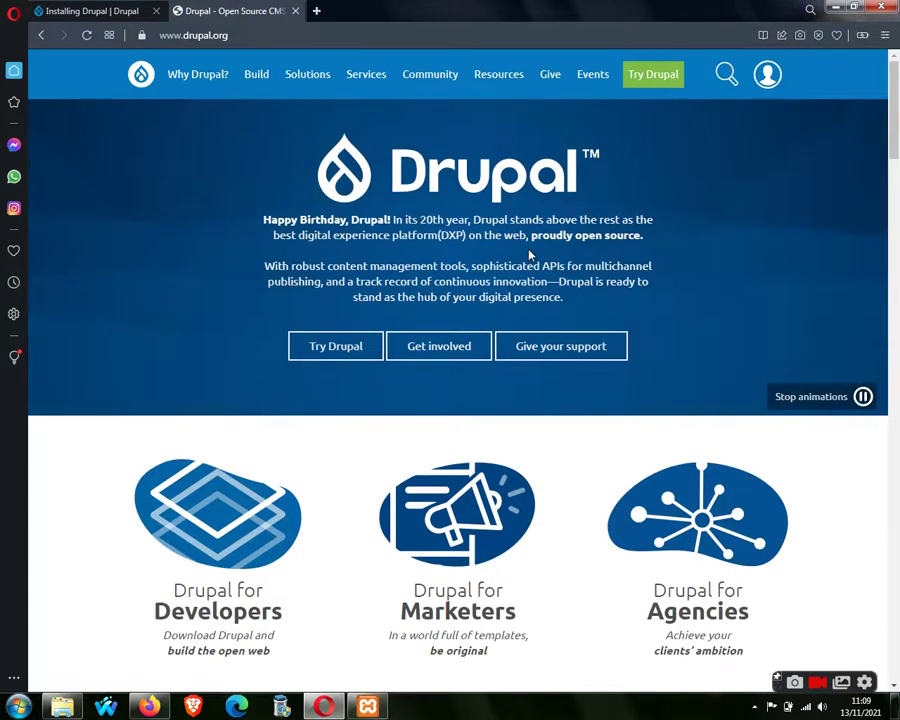
Open Drupal.org's Themes page from the Build menu in a new tab.
mouse_move(256, 78)
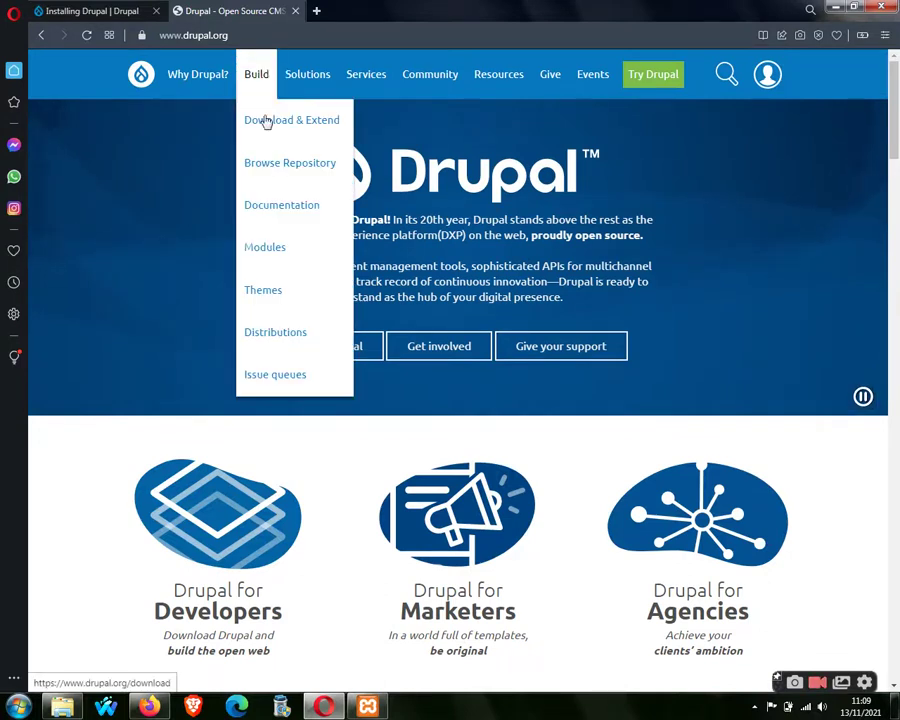
right_click(285, 301)
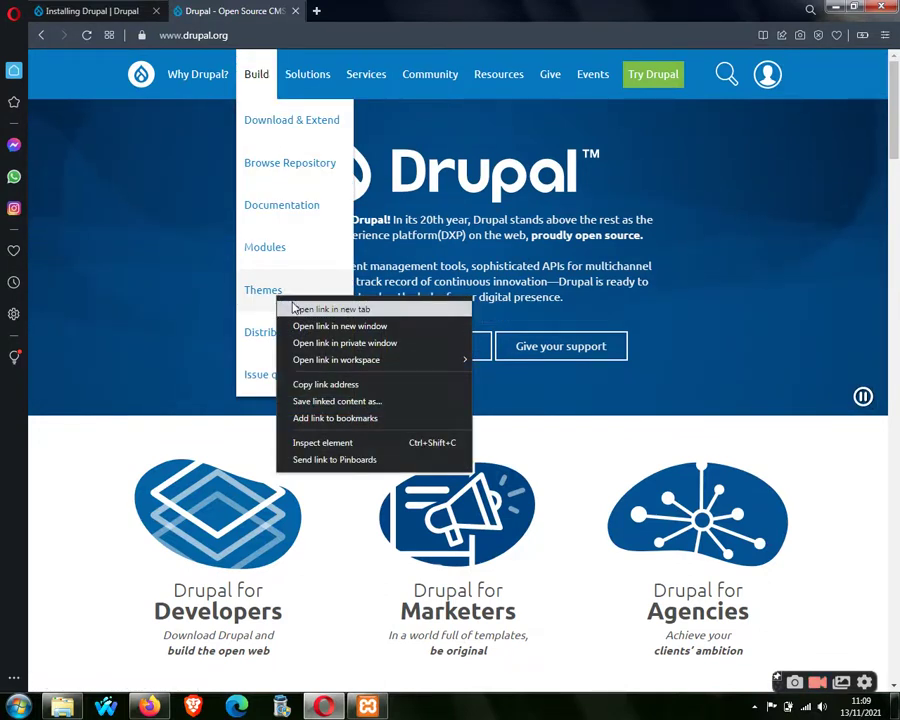
left_click(296, 308)
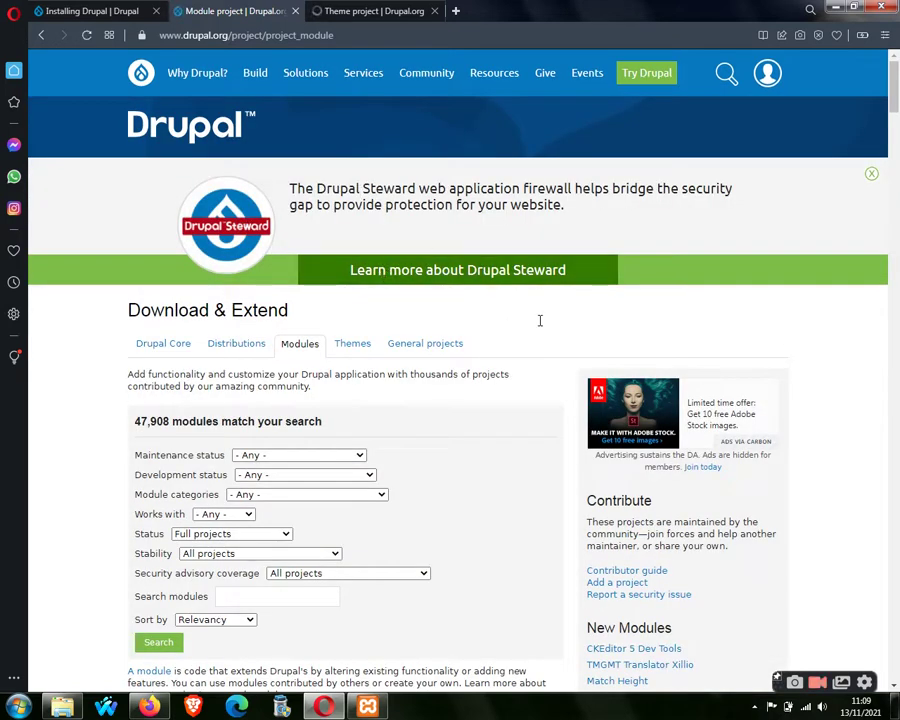
left_click(872, 177)
Scroll through the Modules listing and back up to the 47,908 module count.
scroll(872, 300, "down", 3)
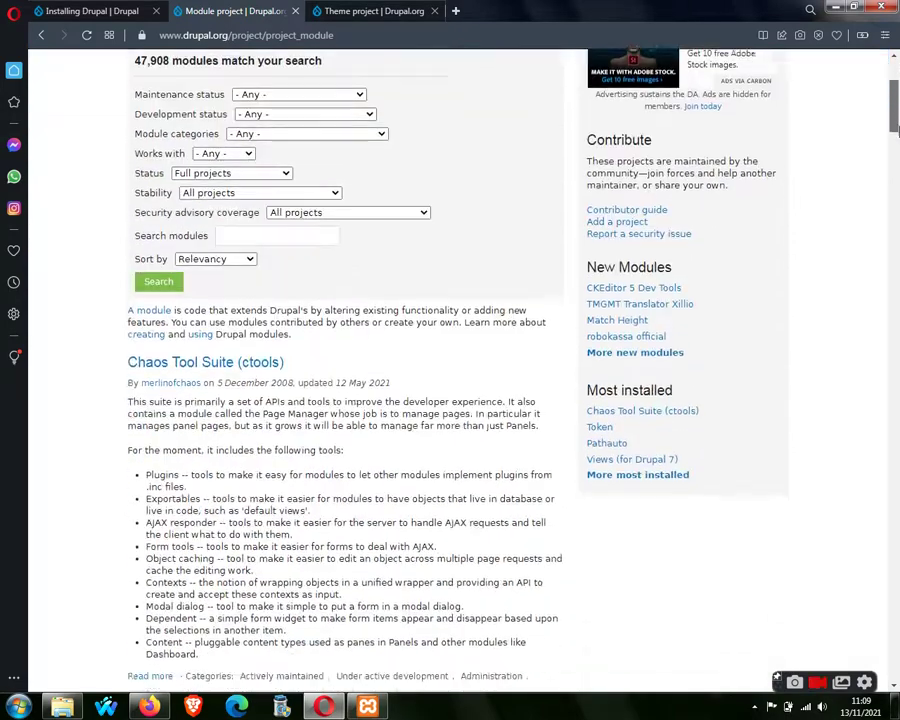
left_click_drag(896, 130, 890, 105)
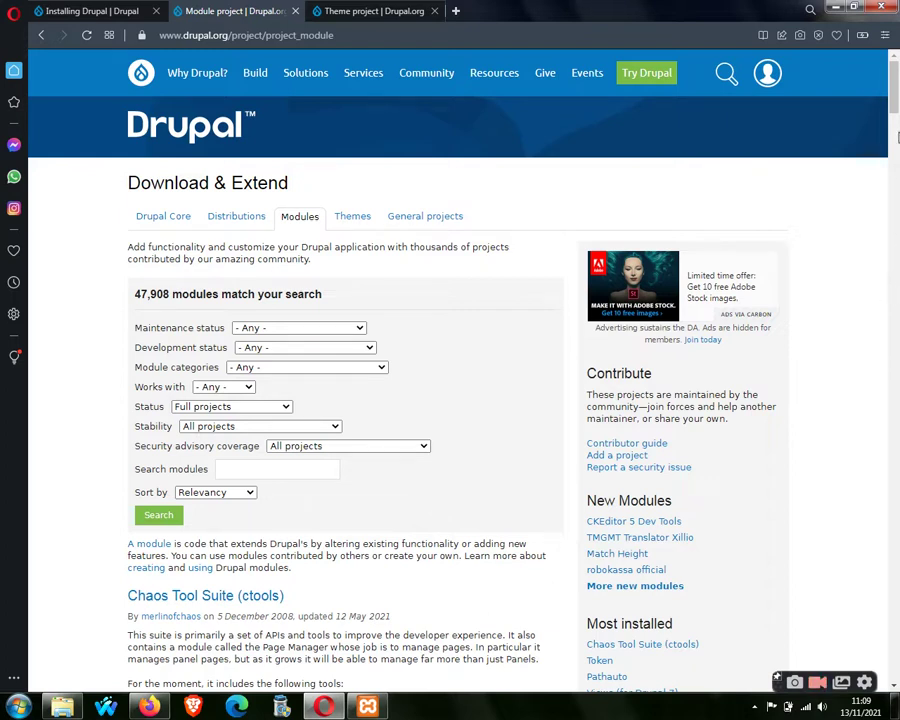
scroll(897, 130, "down", 3)
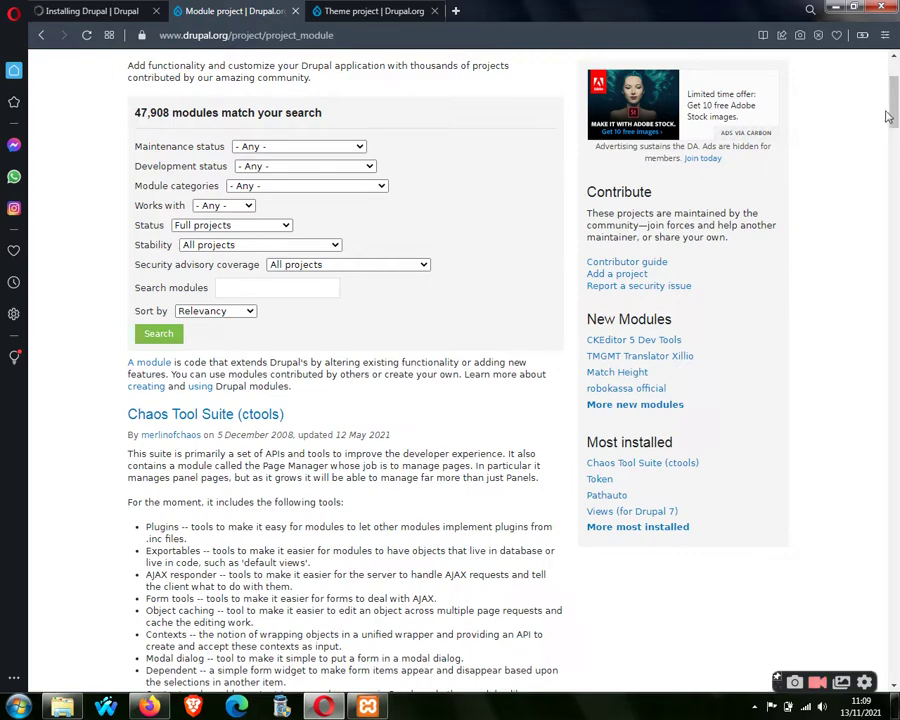
mouse_move(890, 116)
left_mouse_down()
mouse_move(898, 150)
mouse_move(897, 103)
mouse_move(866, 122)
left_mouse_up()
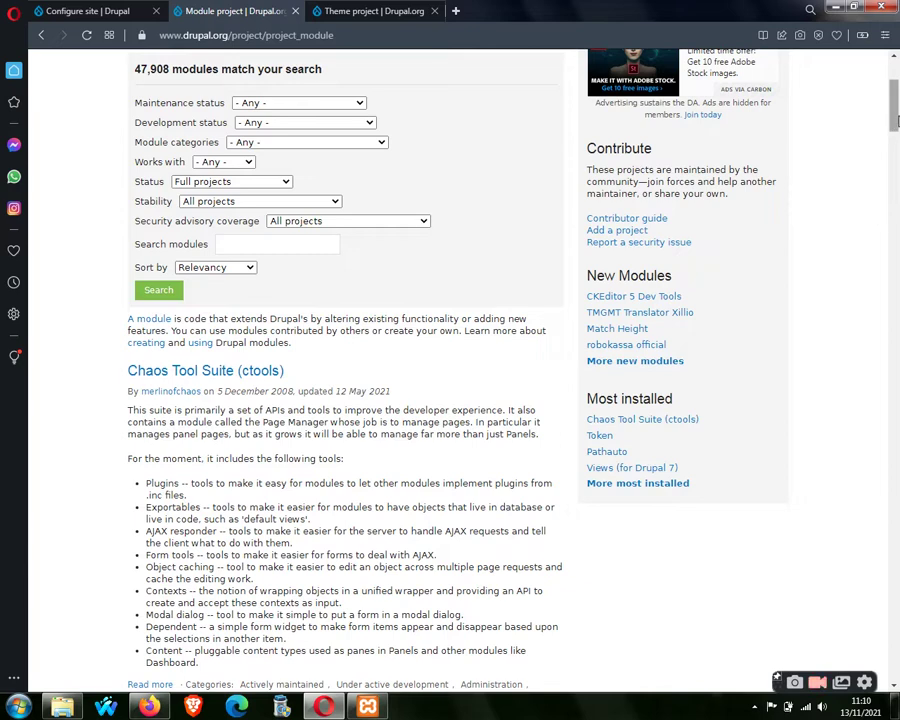
left_click_drag(897, 120, 897, 148)
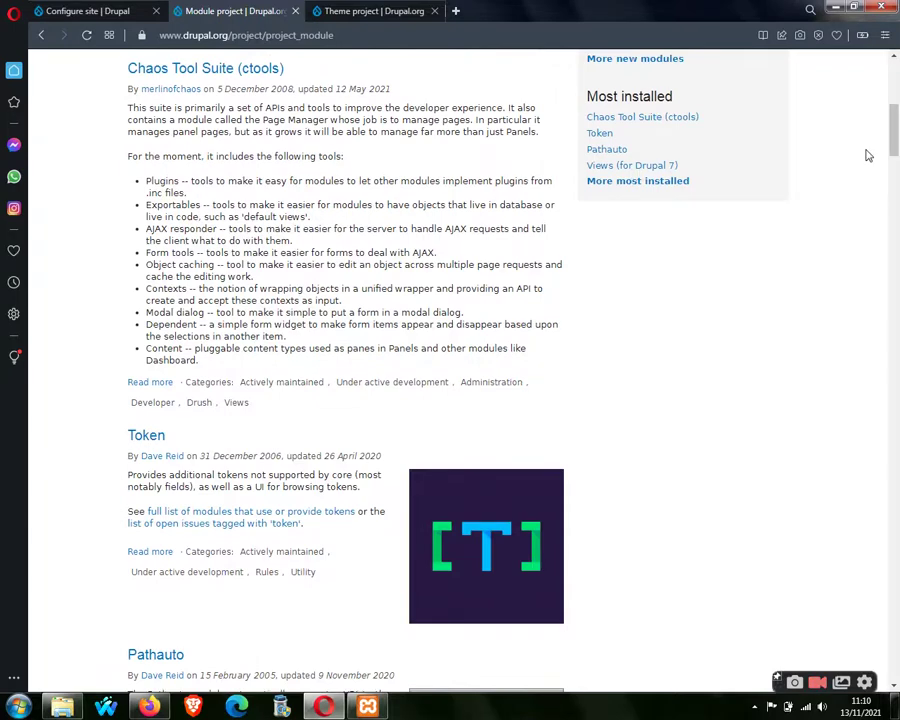
scroll(596, 214, "up", 5)
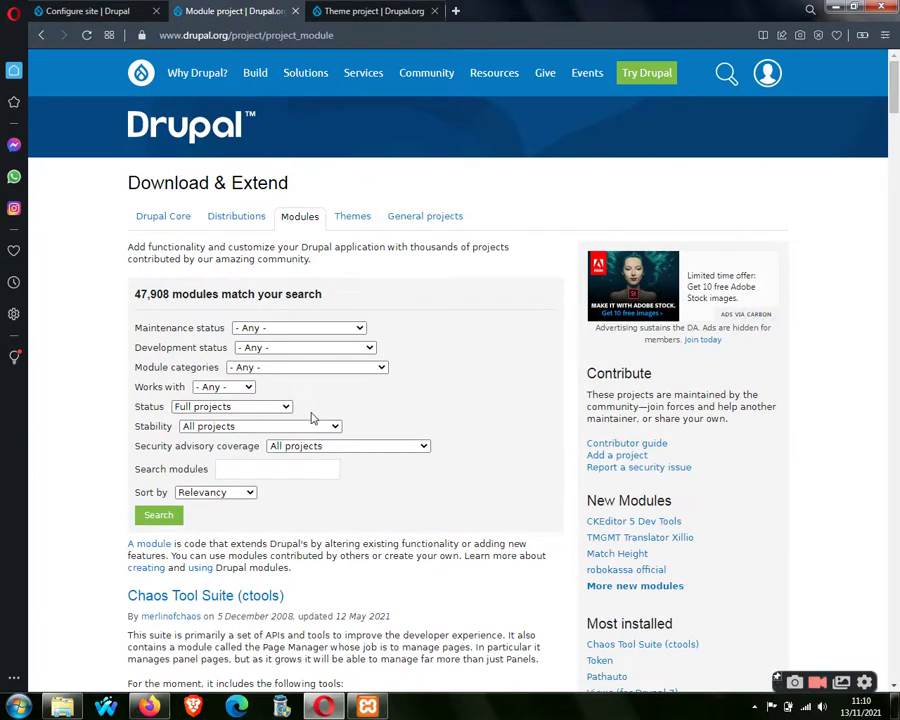
left_click_drag(135, 294, 168, 294)
Look over the development status, maintenance status and sort options, leaving them unchanged.
left_click(100, 195)
left_click(370, 348)
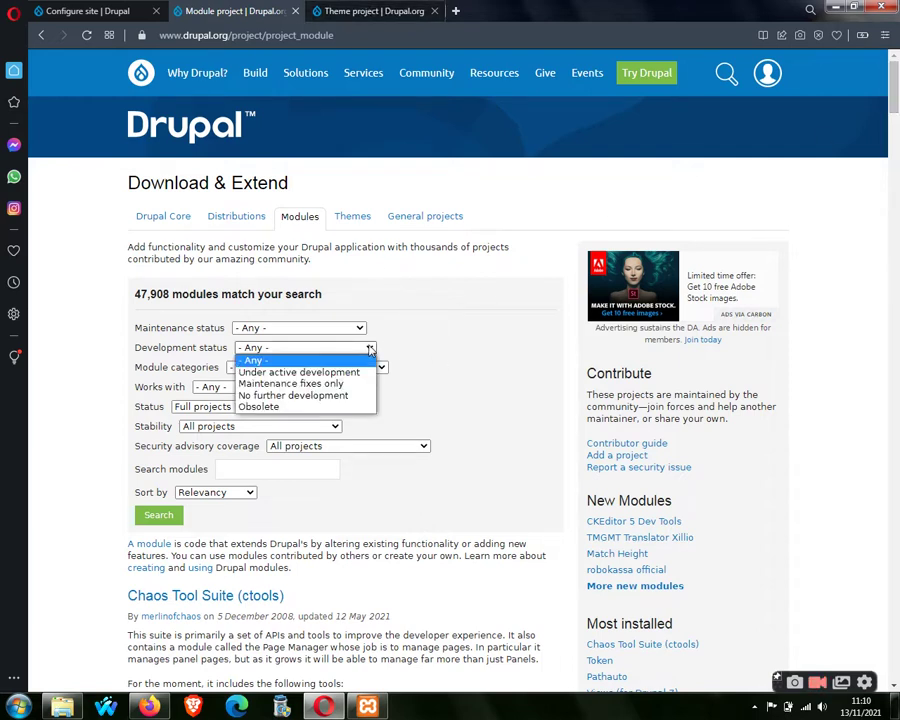
left_click(370, 348)
left_click(370, 348)
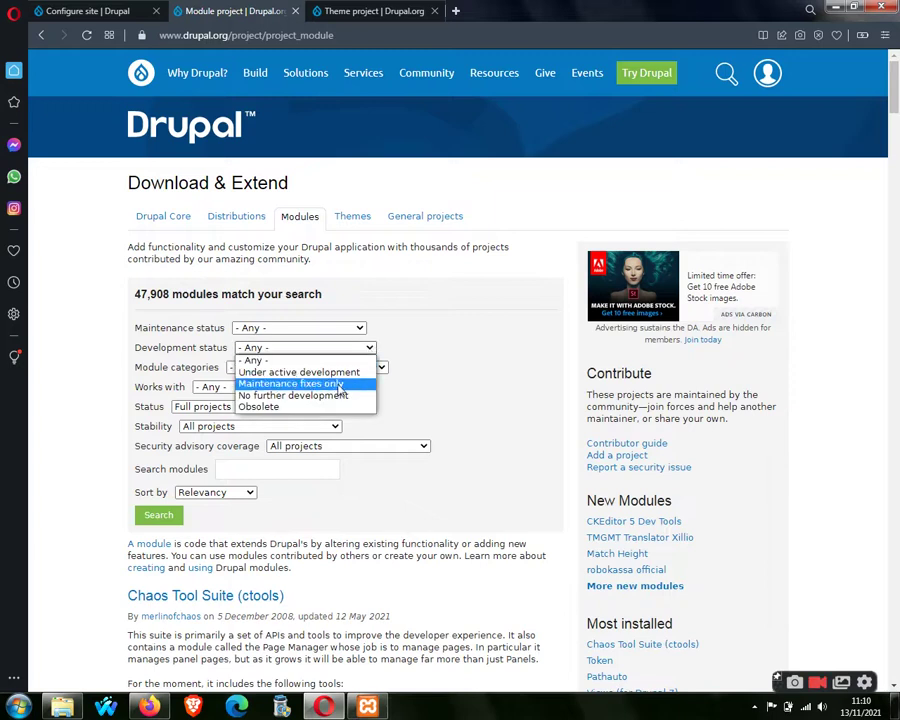
left_click(355, 328)
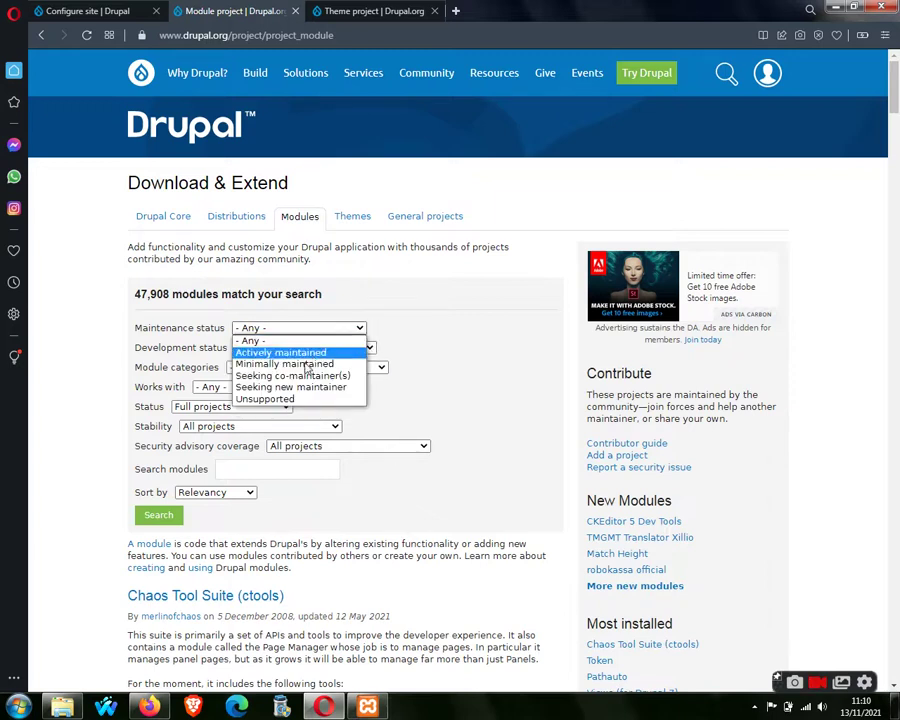
left_click(287, 492)
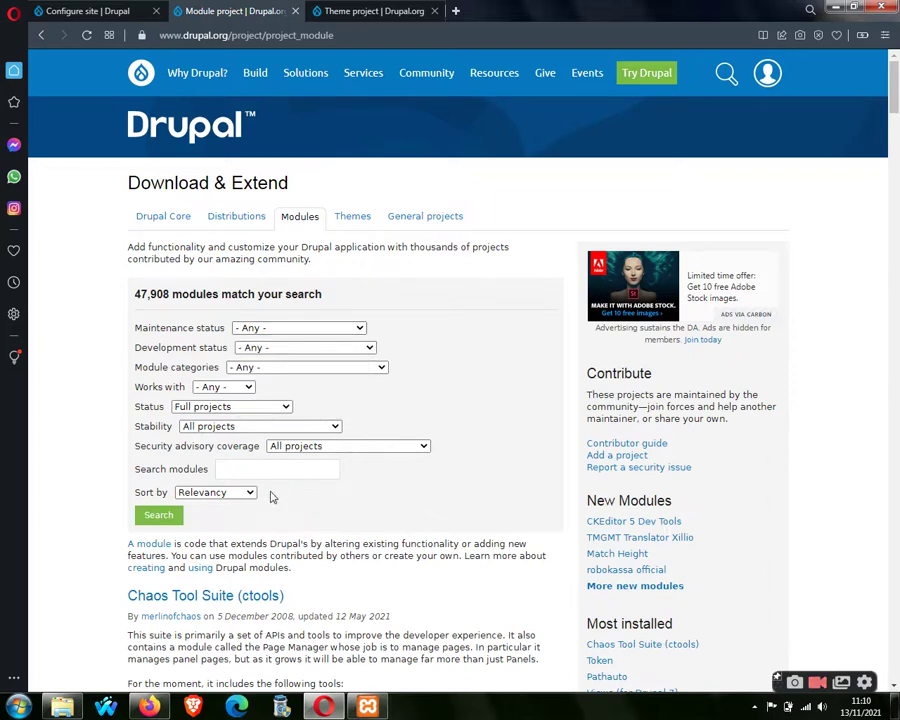
left_click(250, 493)
left_click(248, 497)
Check the stability options, then filter the module list to Drupal 9 compatible projects.
left_click(318, 426)
left_click(293, 421)
left_click(286, 408)
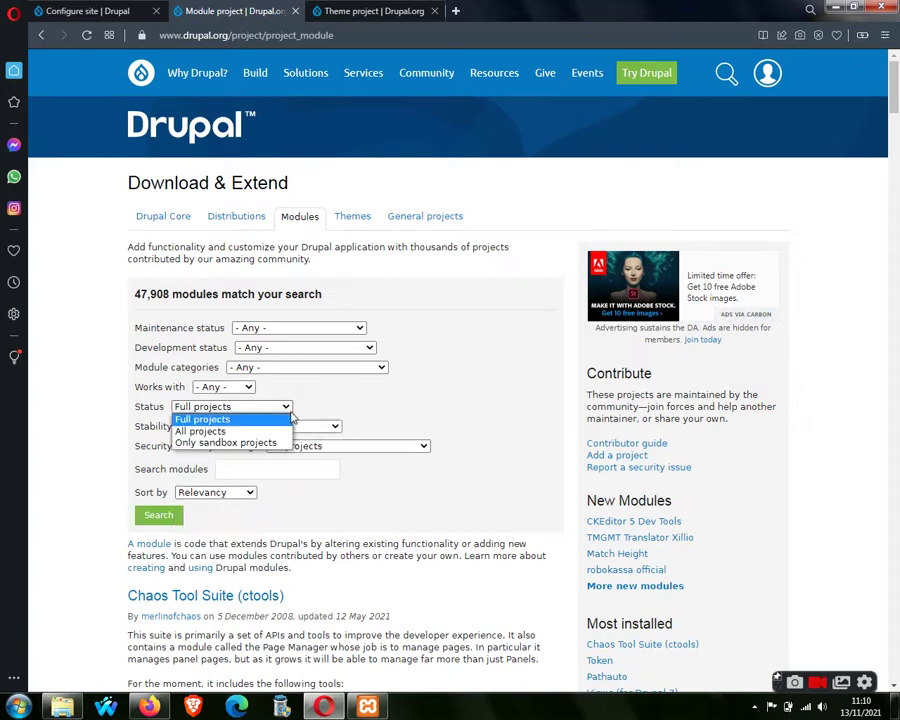
left_click(247, 387)
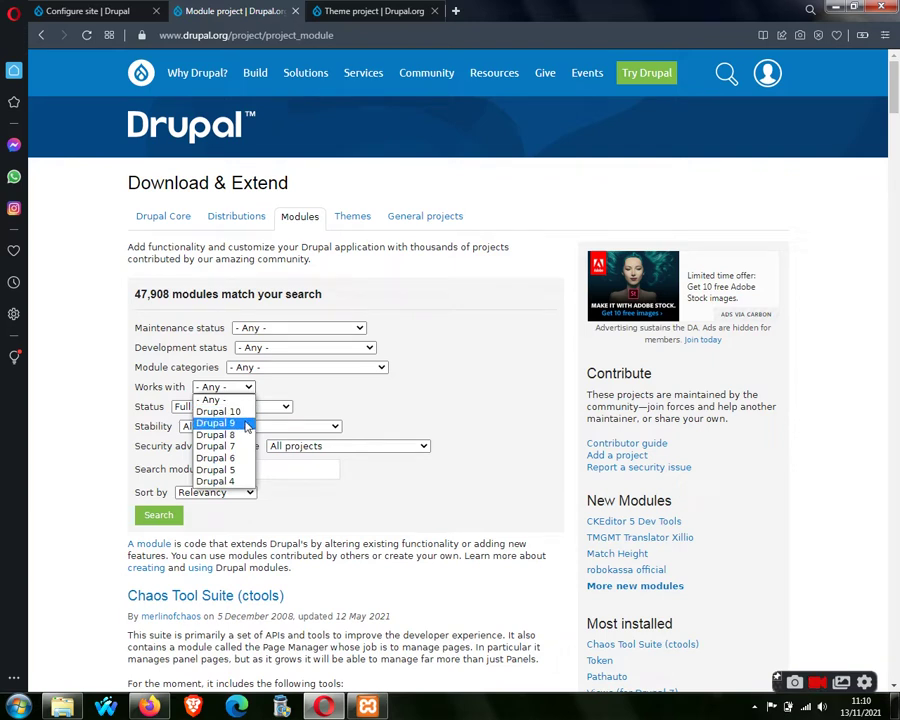
left_click(246, 424)
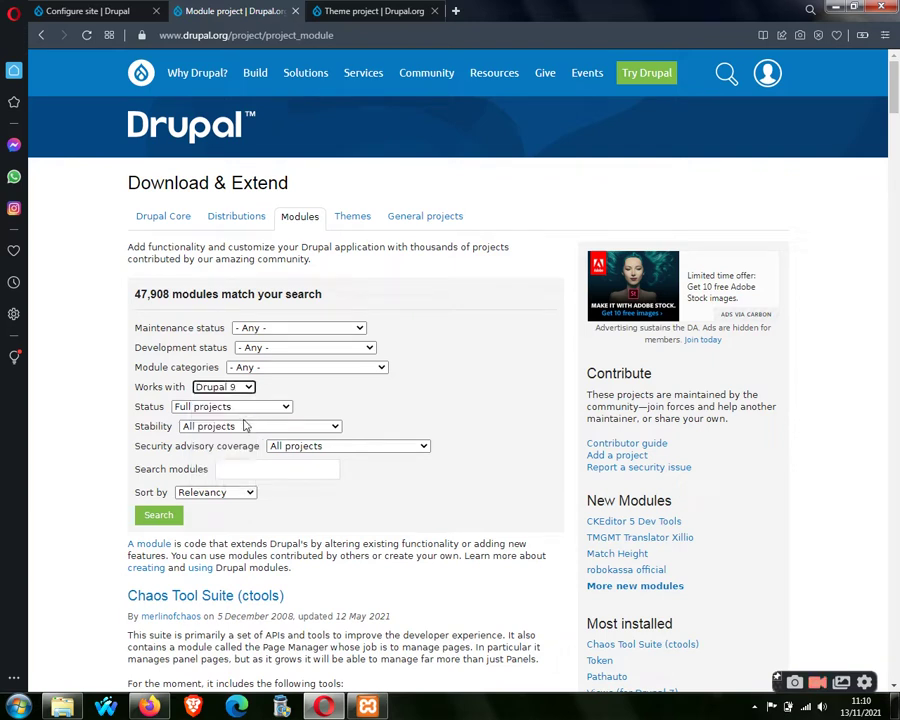
left_click(162, 515)
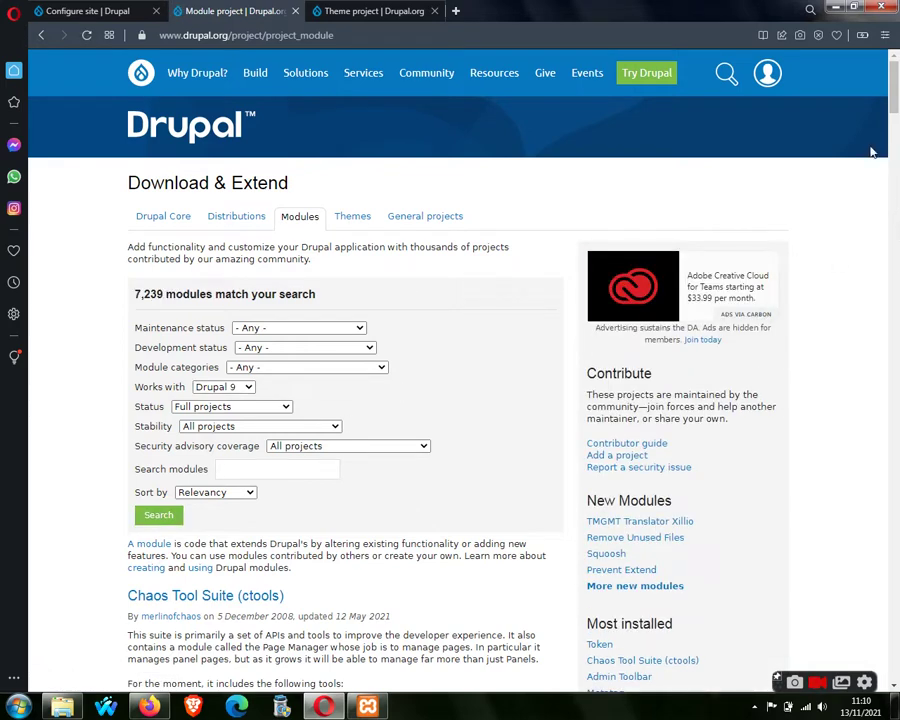
Open the Google Analytics project page from the filtered list, then go to the themes listing.
left_click_drag(894, 100, 688, 246)
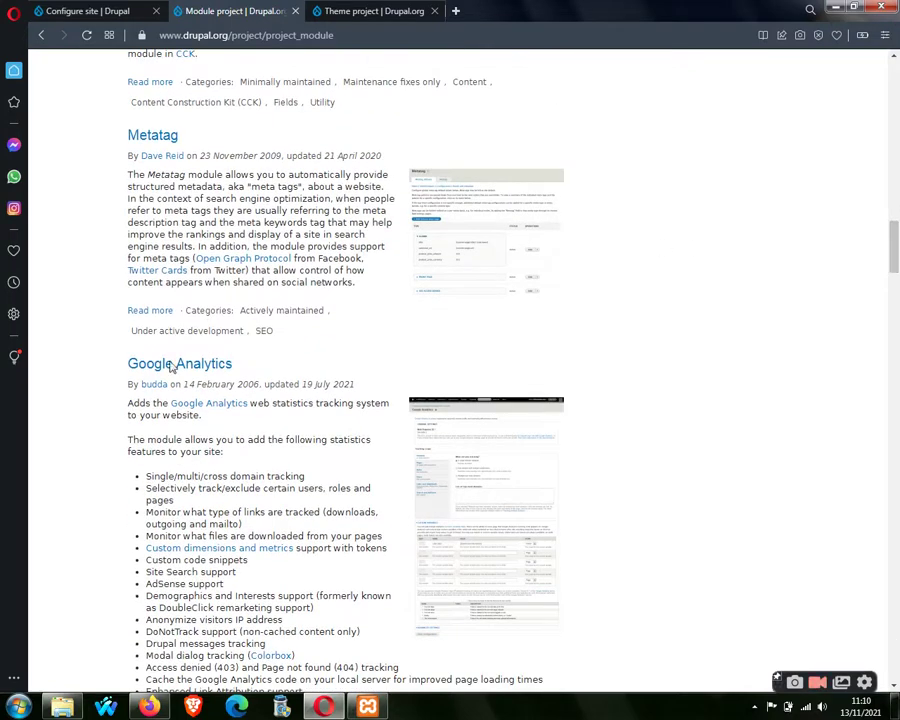
left_click(203, 365)
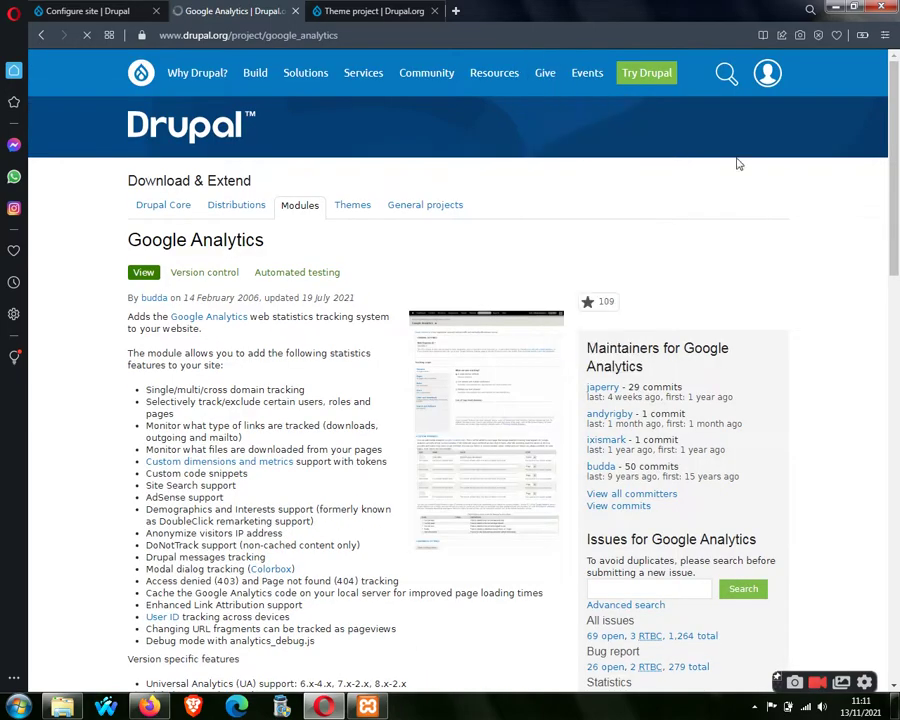
left_click_drag(896, 160, 898, 111)
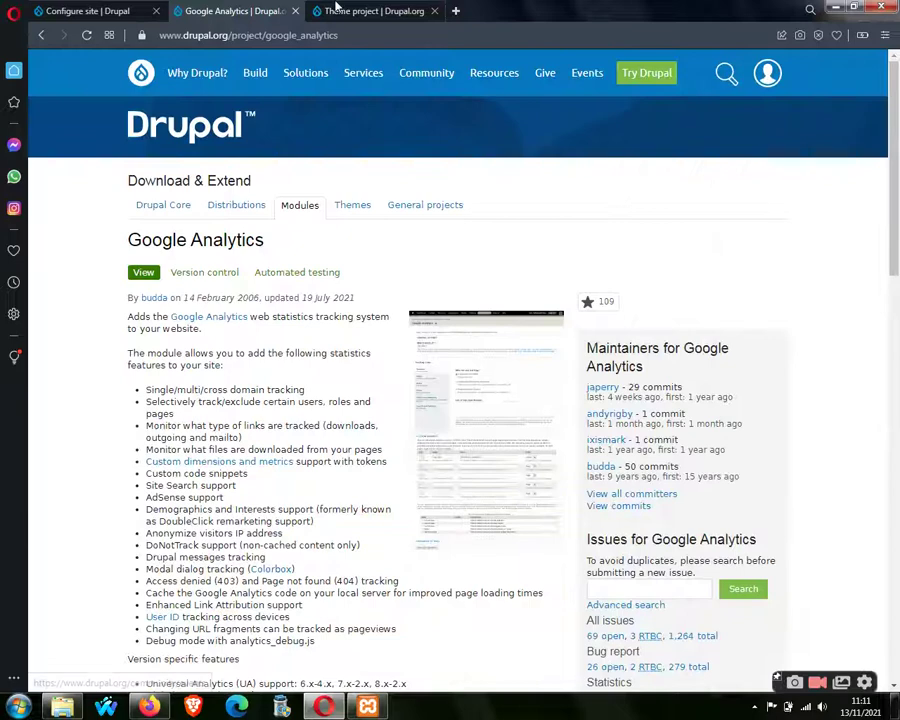
left_click(345, 11)
Open the Bootstrap Business theme page and its Drupal 8 live demo.
left_click_drag(897, 88, 897, 555)
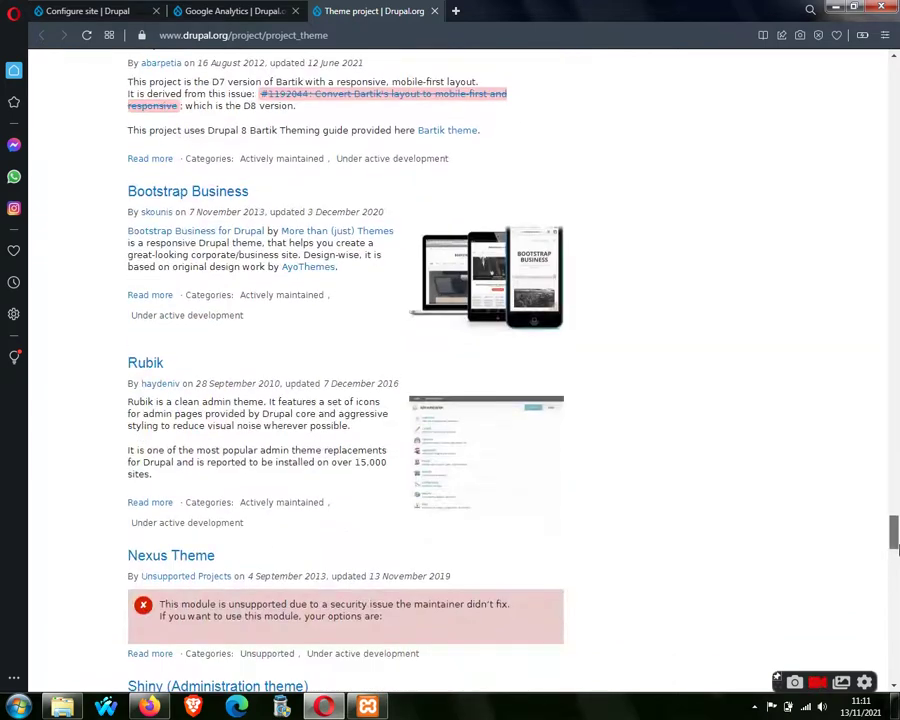
left_click(193, 191)
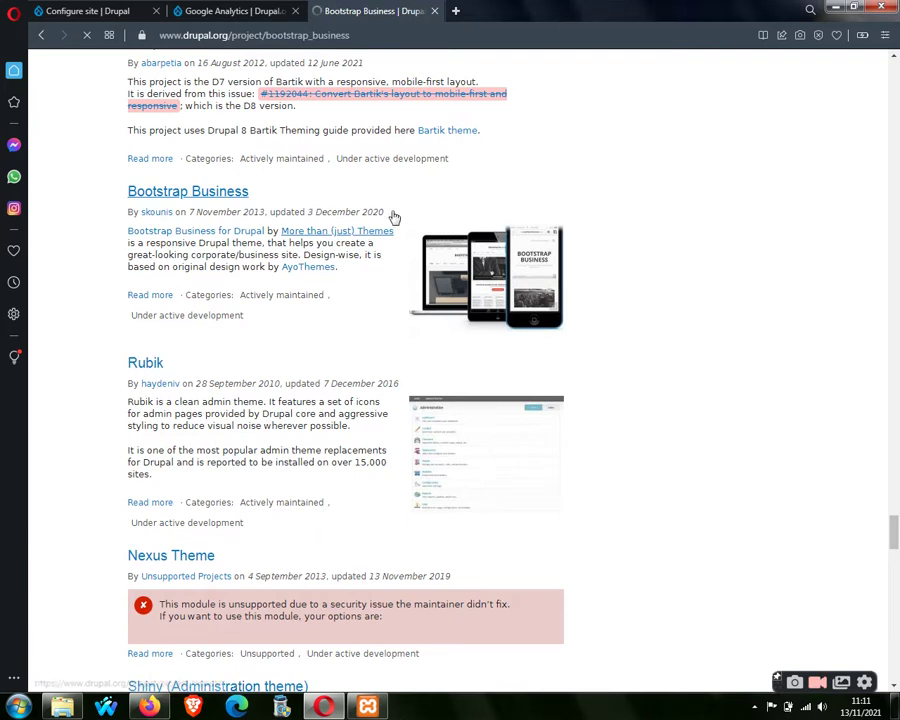
scroll(407, 404, "down", 2)
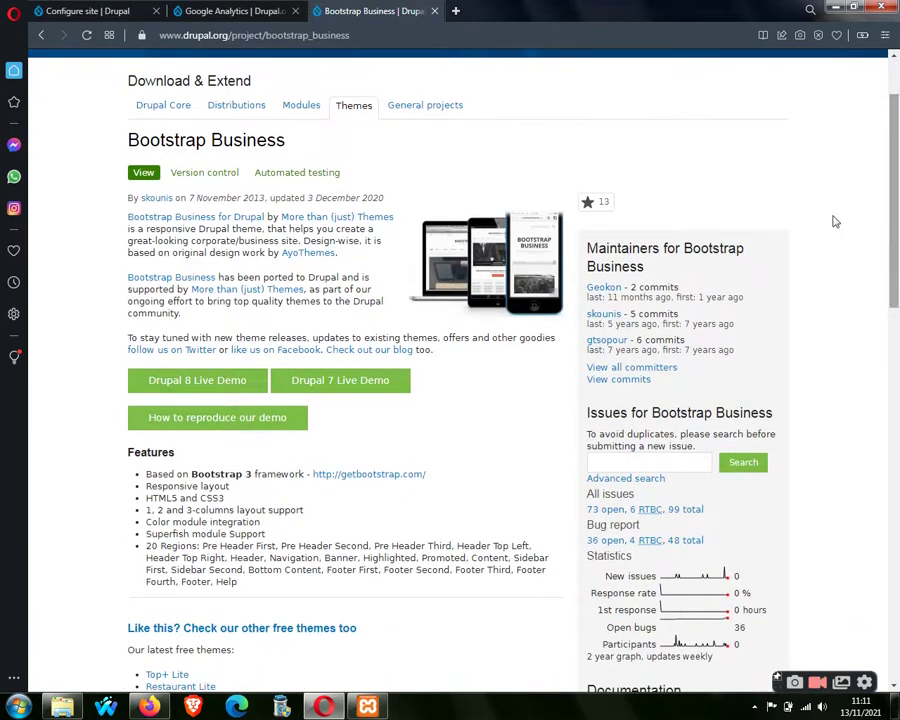
left_click(221, 389)
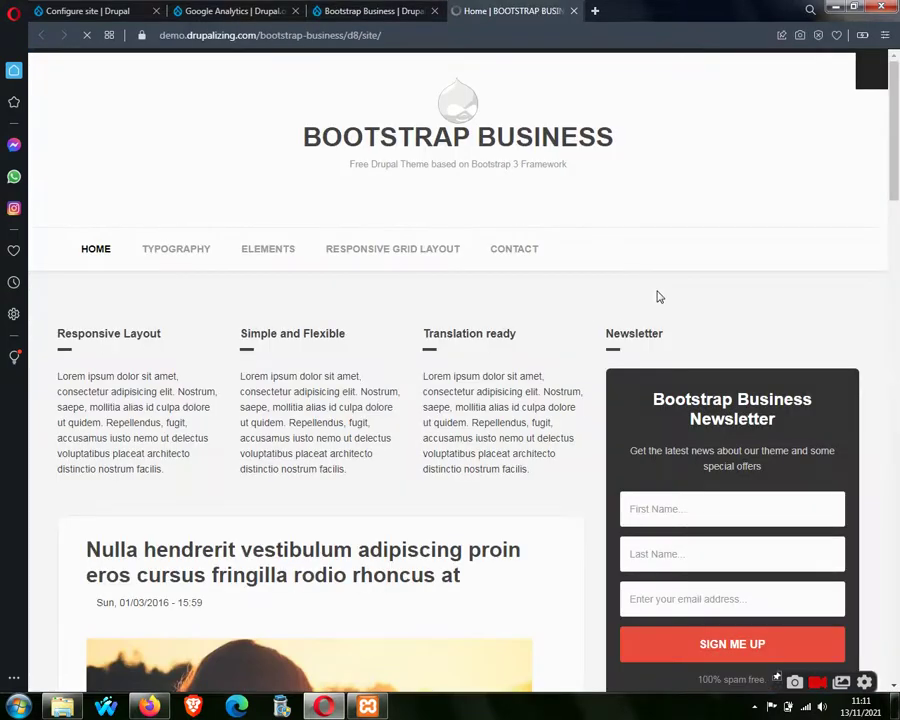
Close the live demo tab and the Bootstrap Business project tab.
mouse_move(893, 75)
left_mouse_down()
mouse_move(895, 546)
mouse_move(897, 90)
left_mouse_up()
left_click(574, 11)
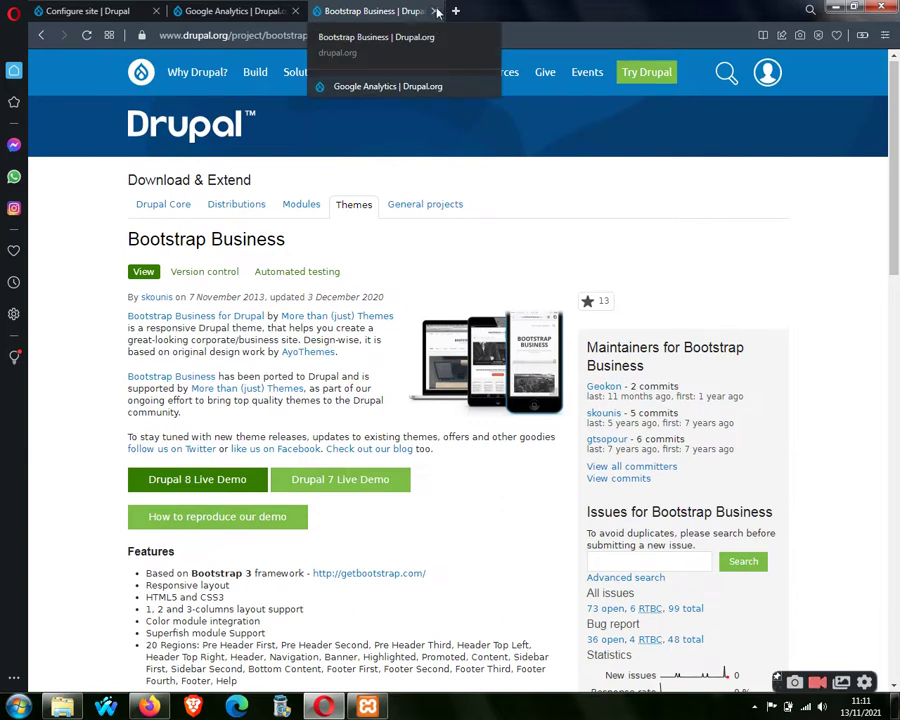
left_click(436, 11)
Back in the installer, enter site name 'website drupal' and the site e-mail address.
left_click(296, 11)
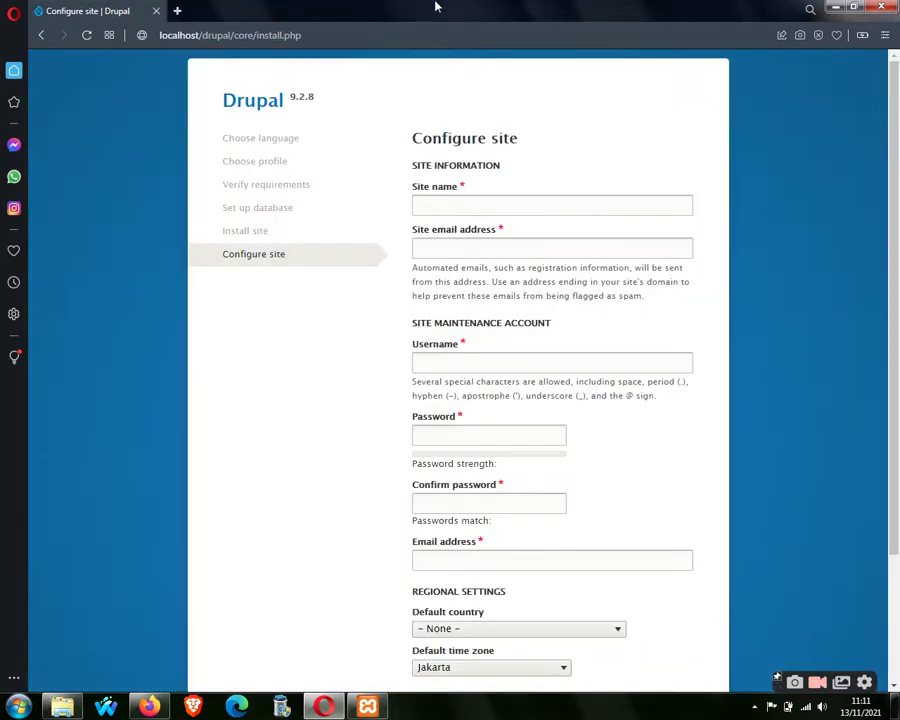
left_click(442, 201)
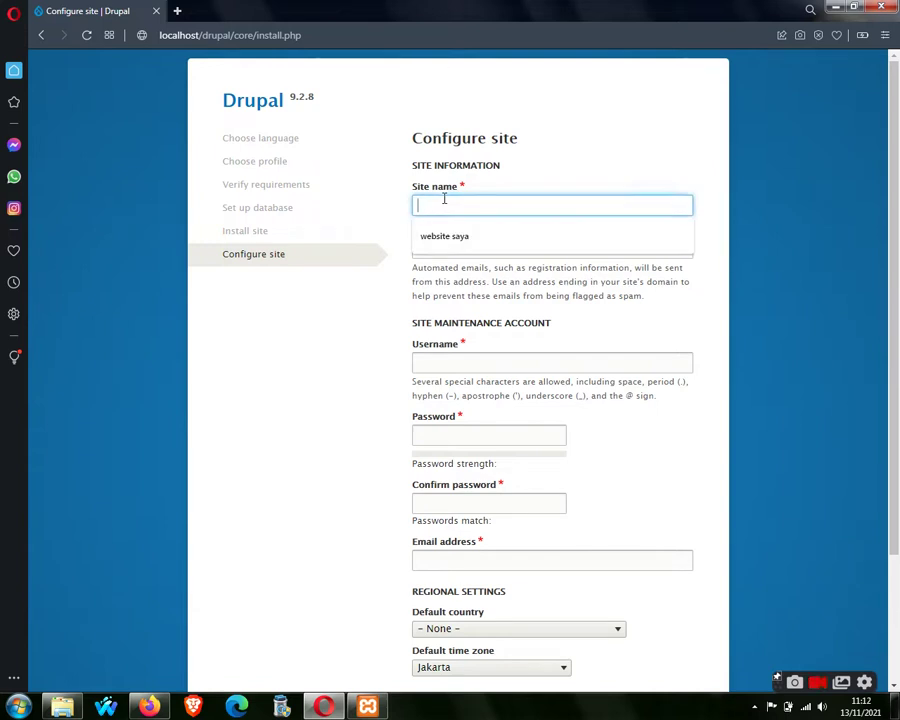
type("website drupal")
key("Tab")
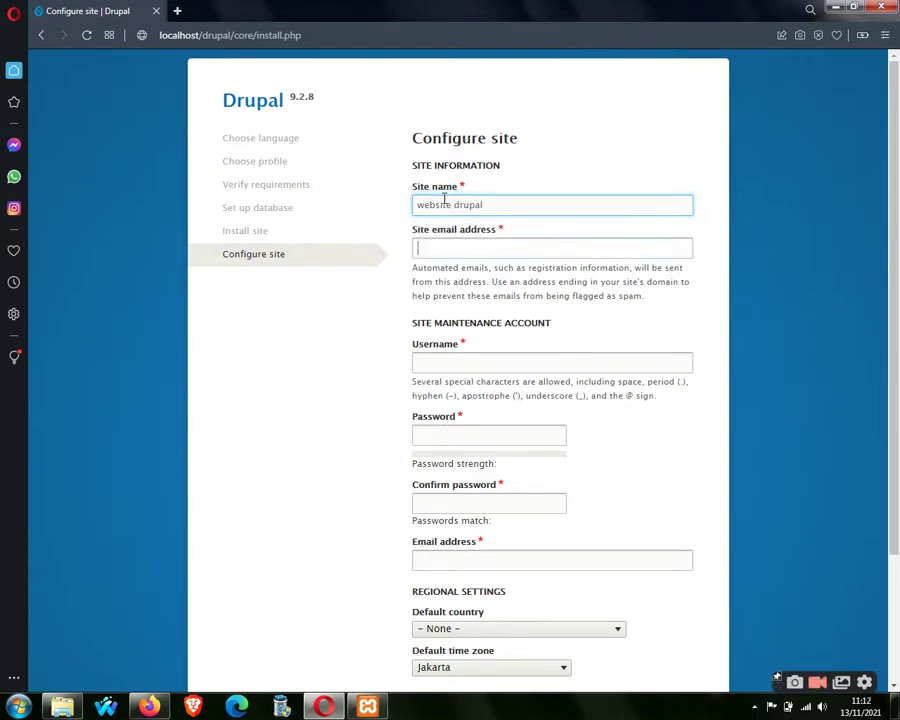
type("email@")
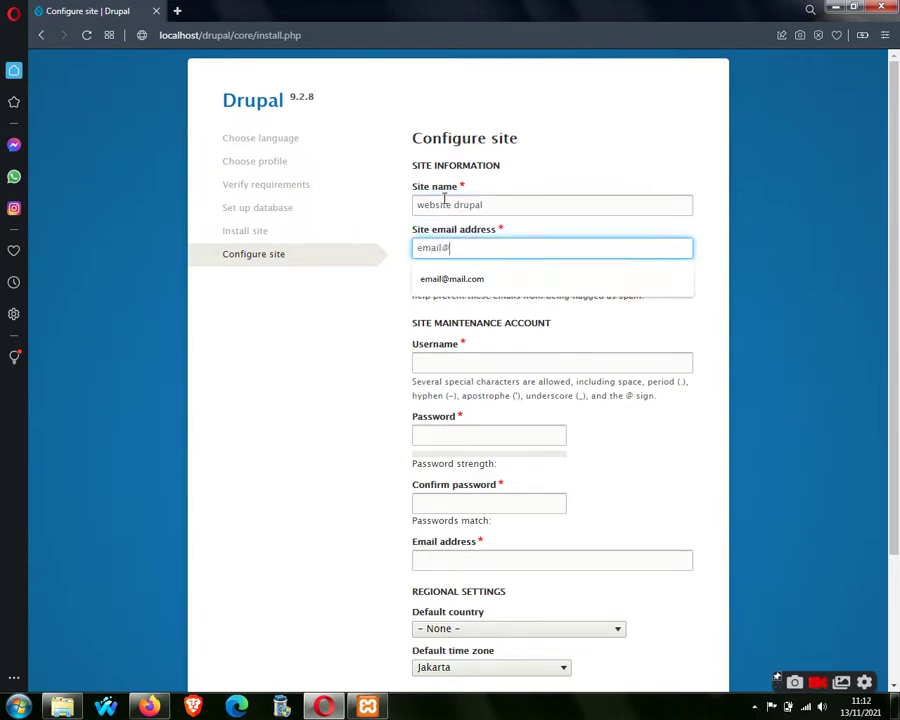
type("mail.om")
key("Tab")
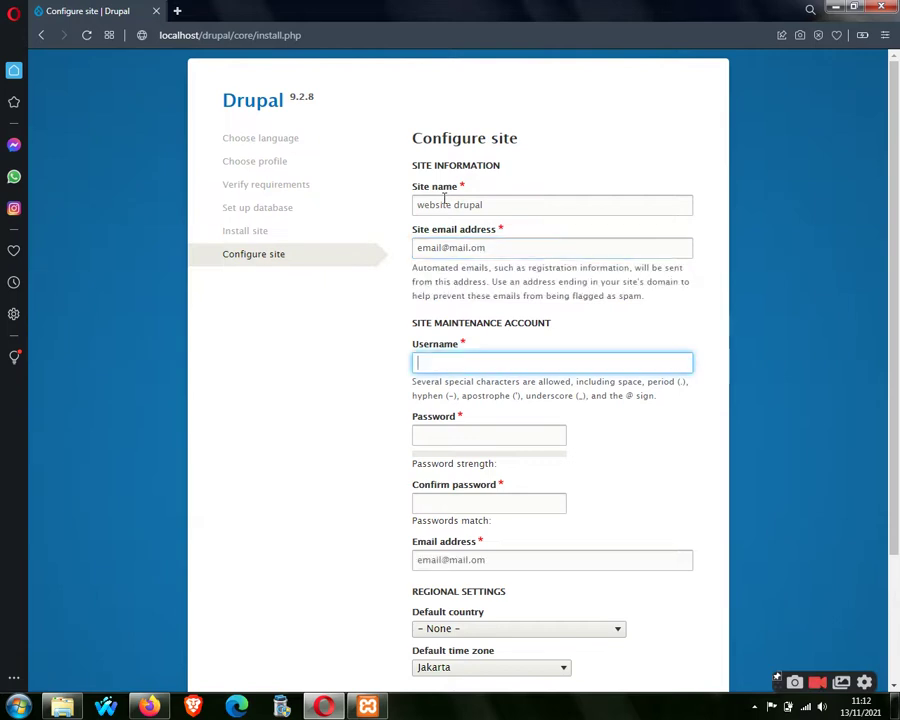
Revisit the site e-mail, then set the maintenance account username and enter and confirm its password.
left_click(487, 251)
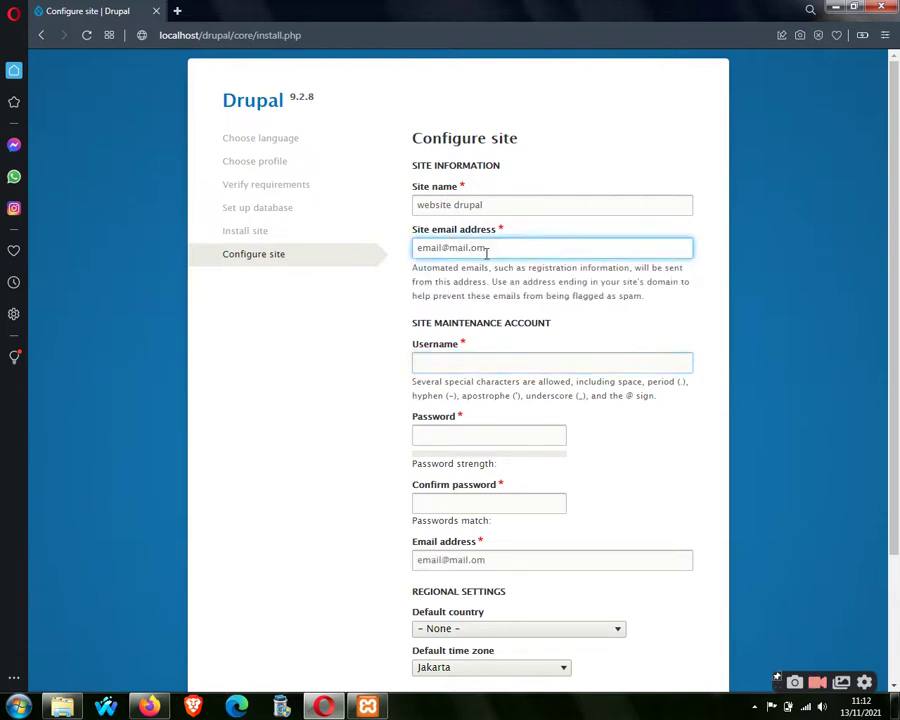
key("ctrl+a")
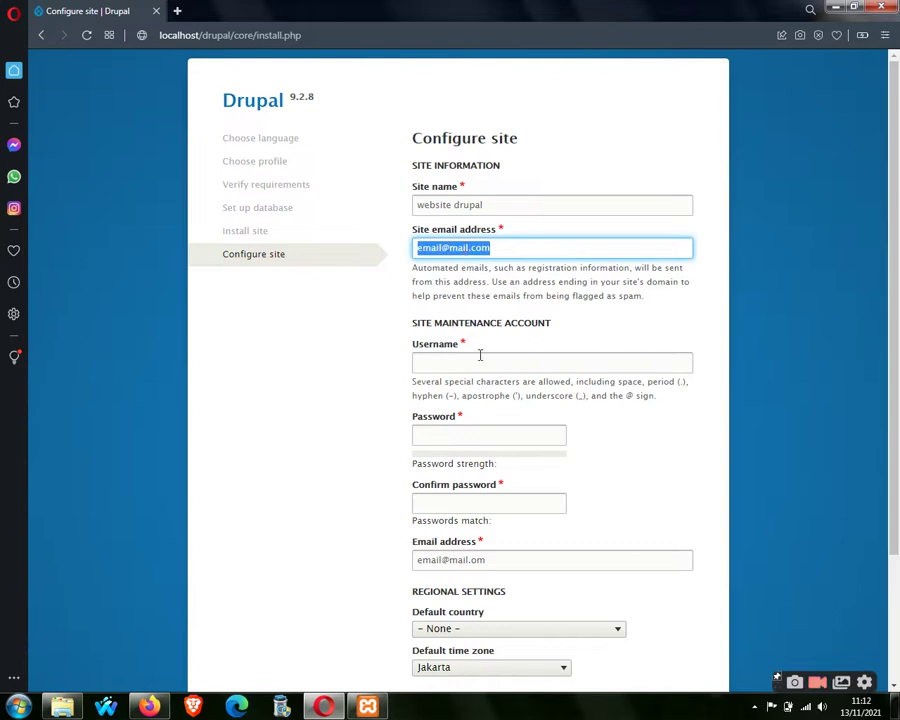
left_click(480, 357)
left_click(485, 387)
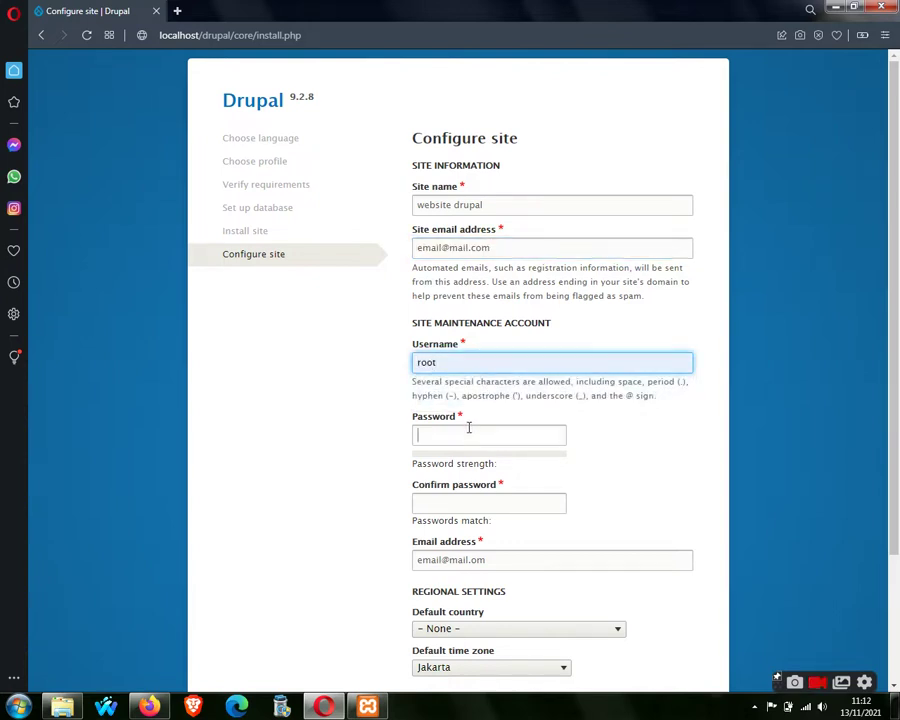
type("admin123")
key("Tab")
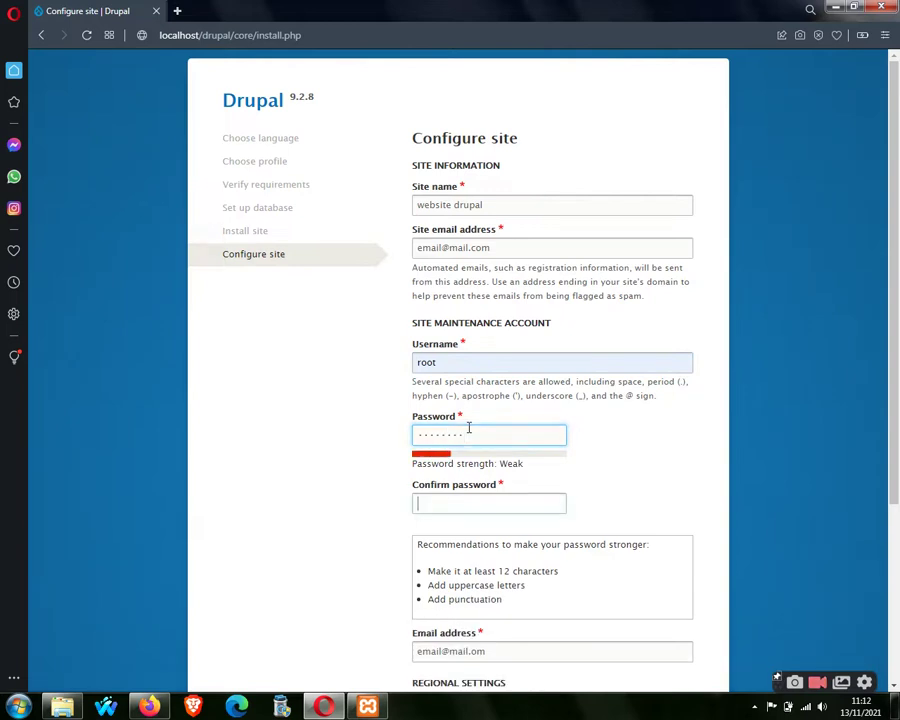
type("admin123")
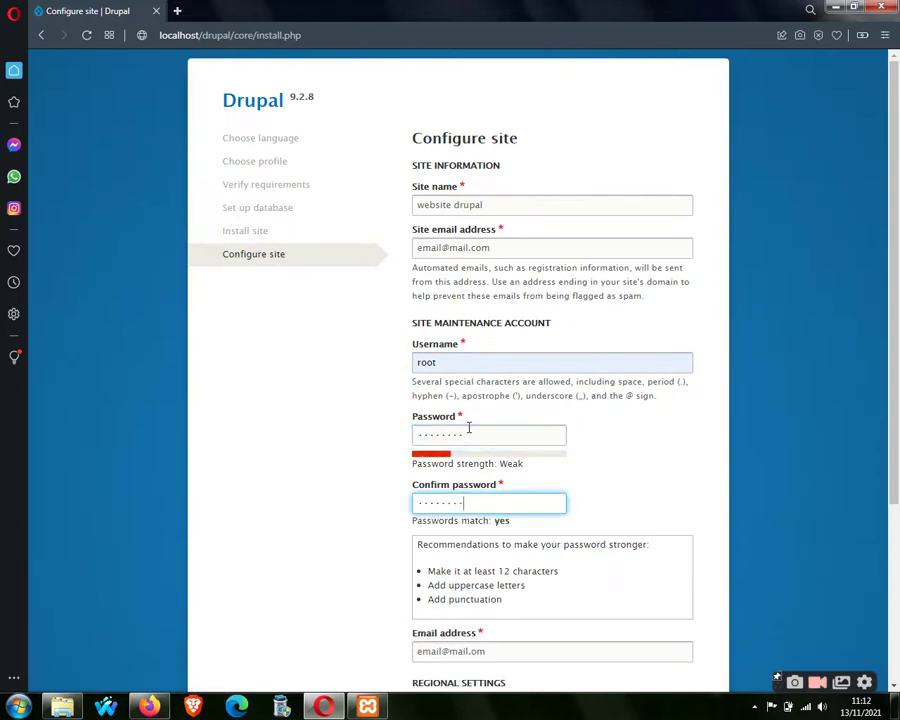
left_click_drag(896, 369, 896, 555)
left_click(548, 402)
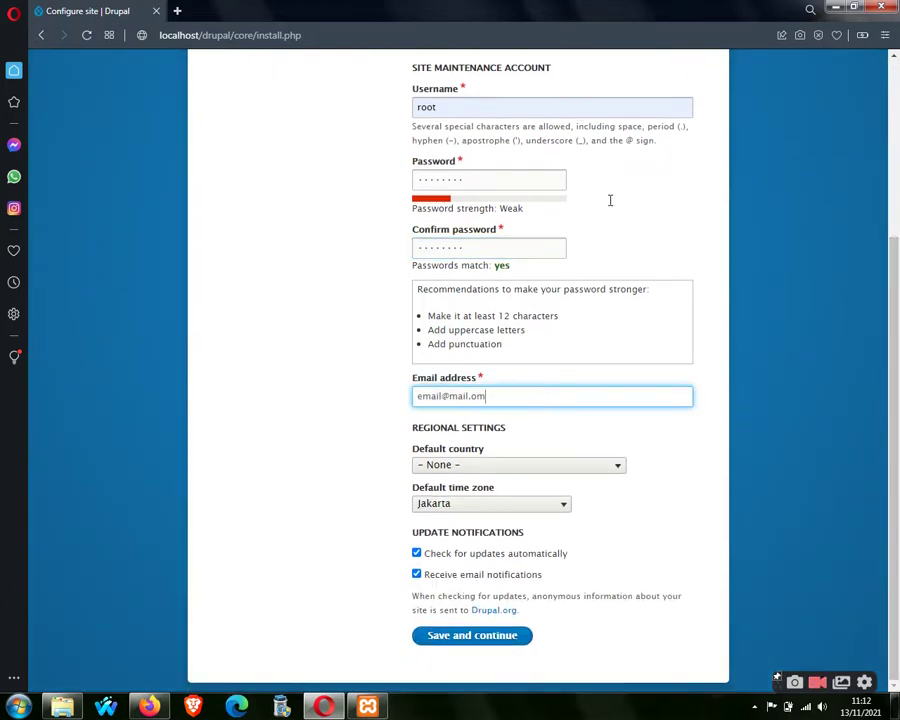
Set default country Indonesia and time zone Jakarta, and turn off automatic update checking.
left_click(569, 473)
key("i")
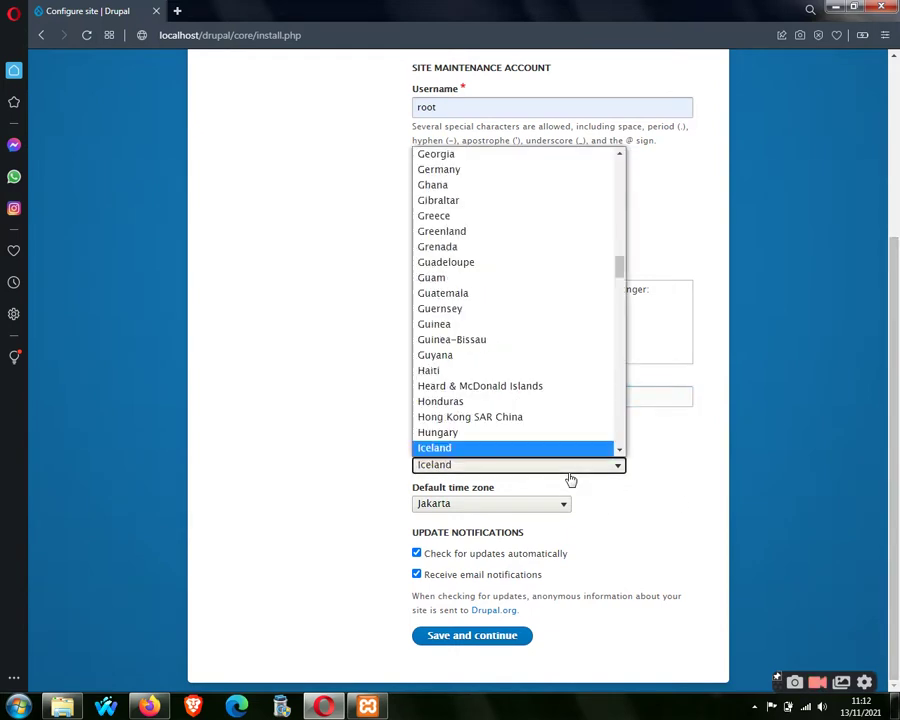
key("i")
key("i")
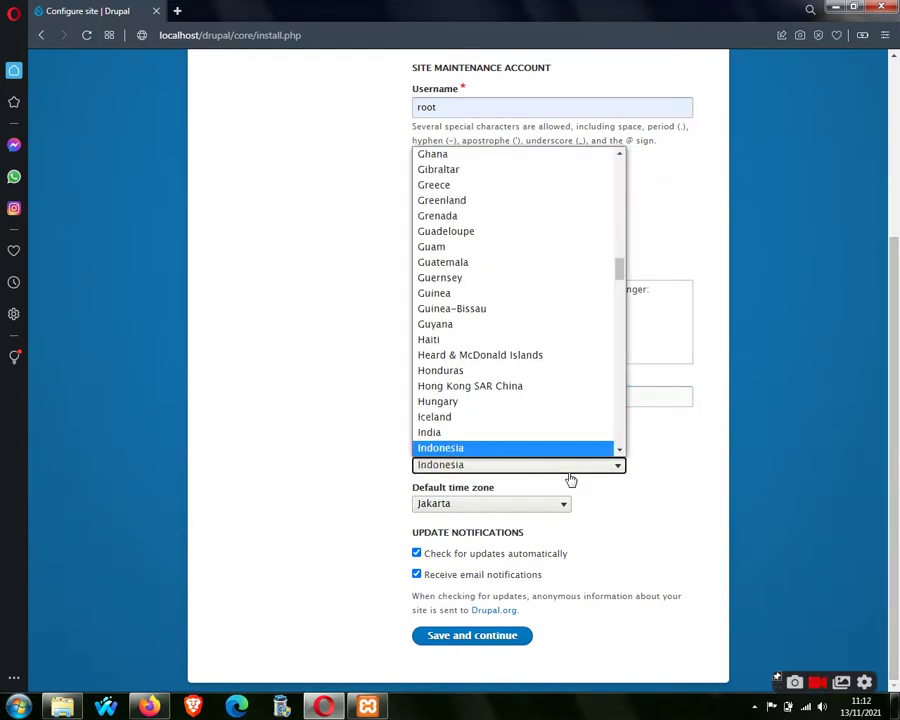
key("Return")
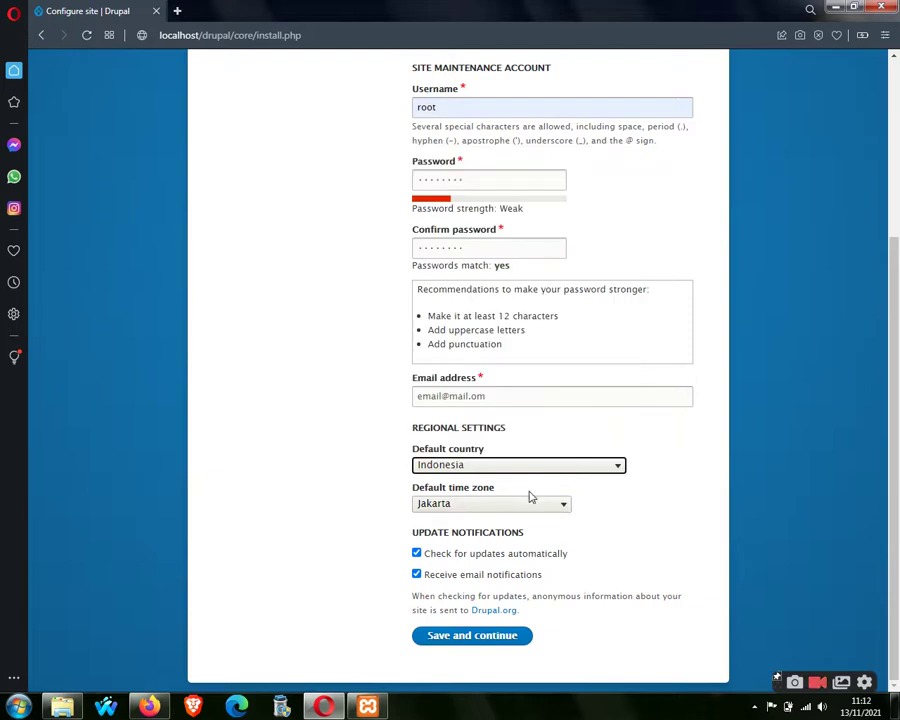
left_click(538, 509)
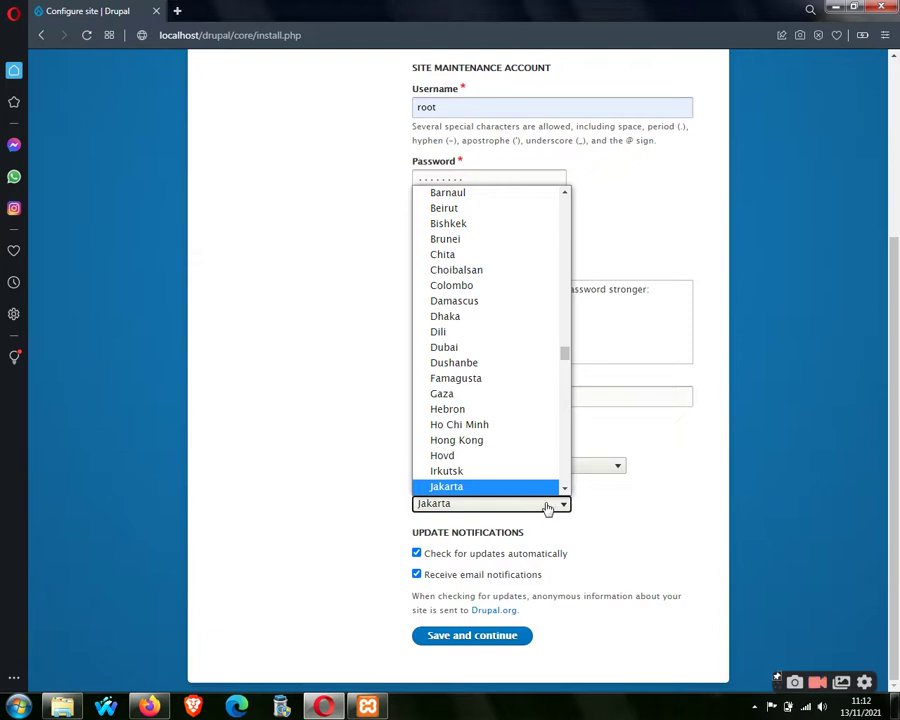
left_click(590, 514)
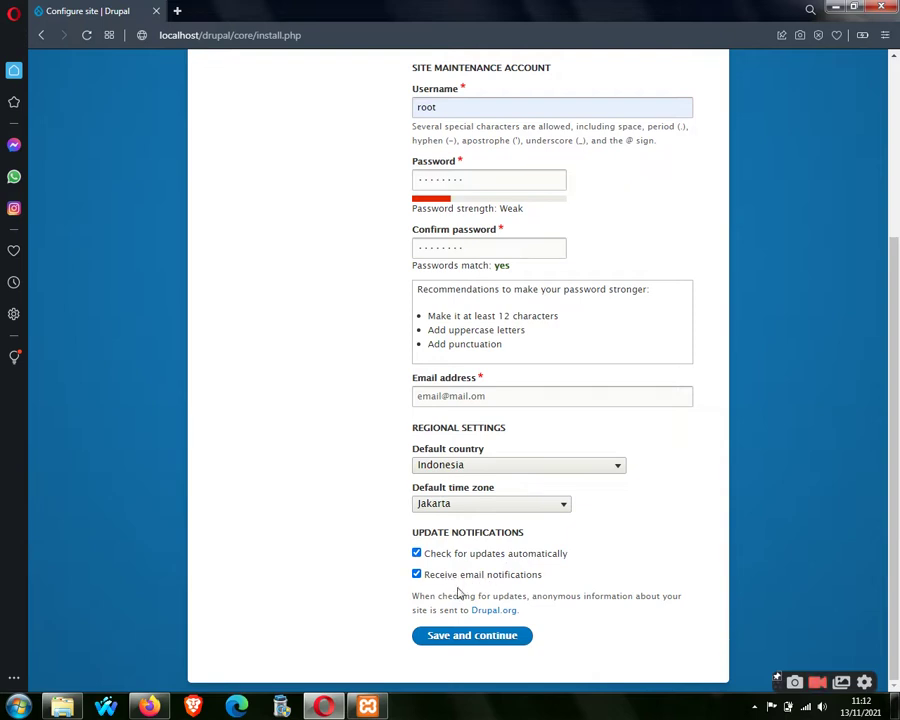
left_click(417, 555)
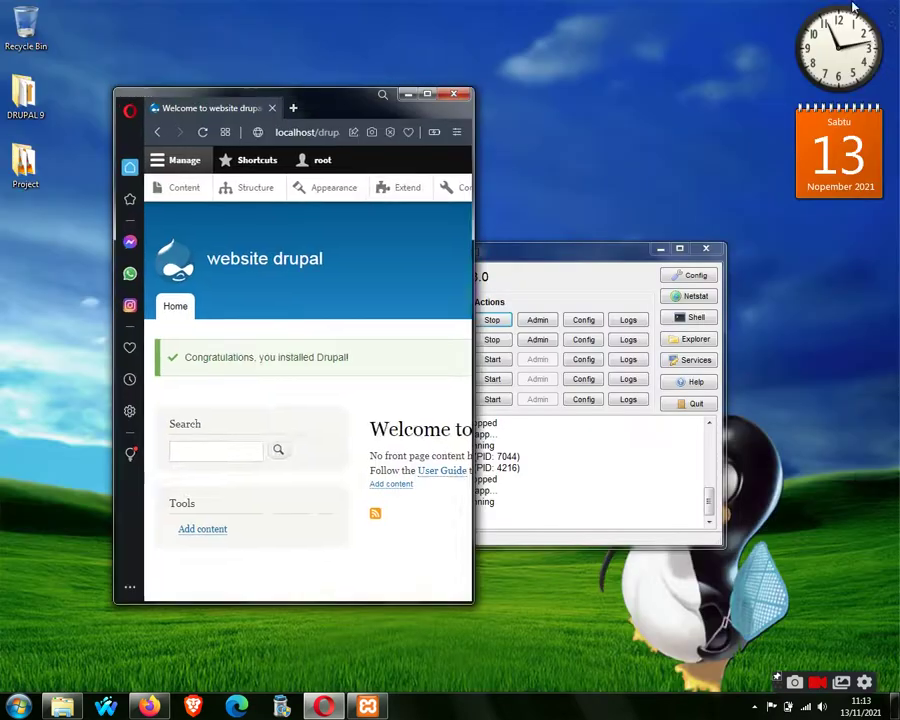
Resize the browser around the new front page, close the admin menu tray, then maximize the window.
double_click(612, 6)
left_click_drag(474, 148, 397, 153)
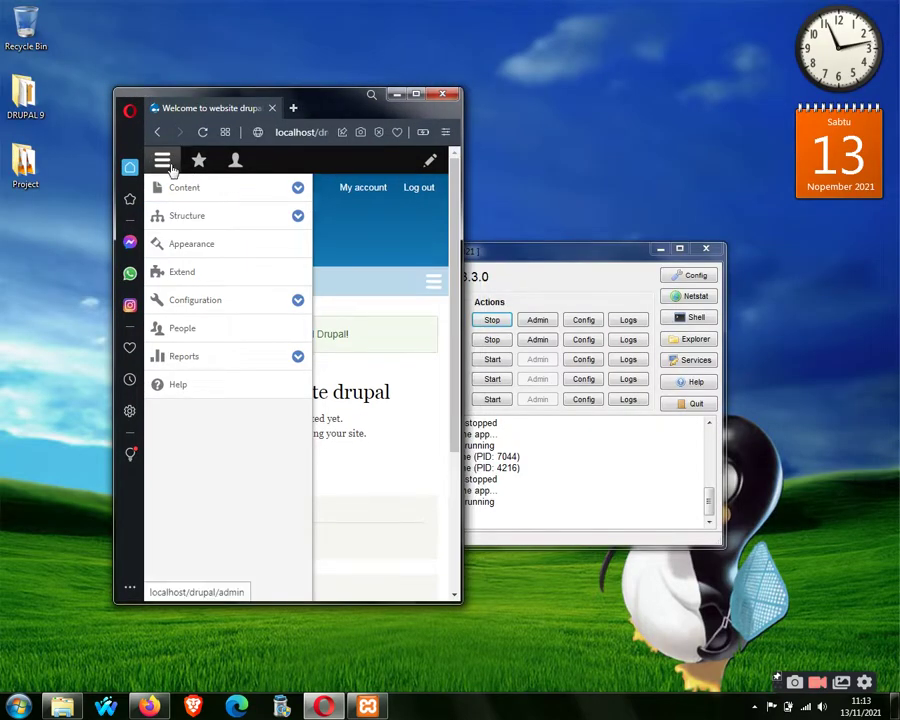
left_click(162, 160)
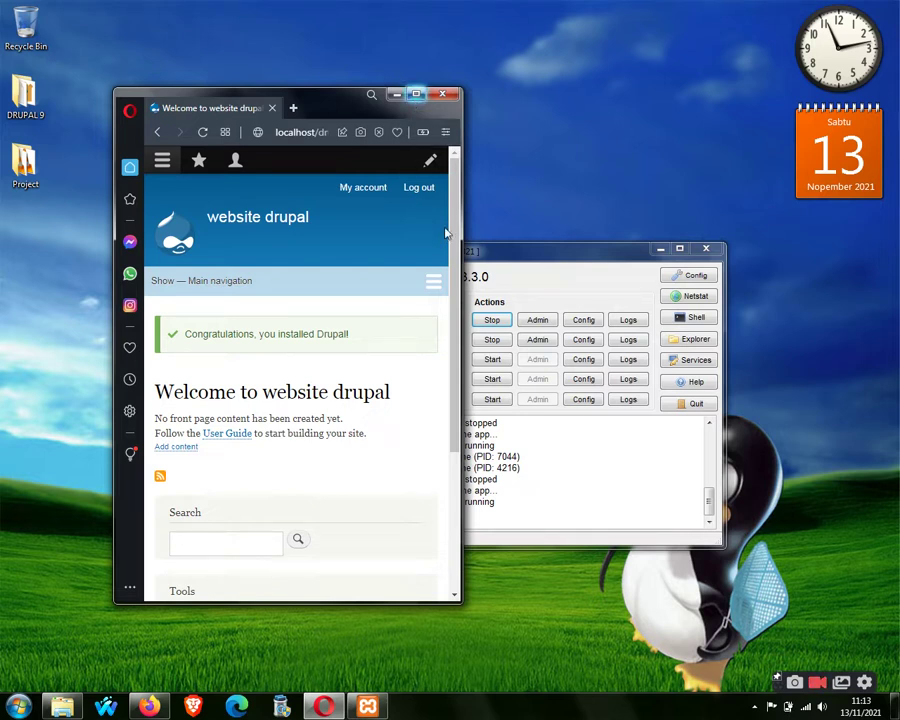
scroll(455, 288, "down", 1)
scroll(450, 250, "up", 1)
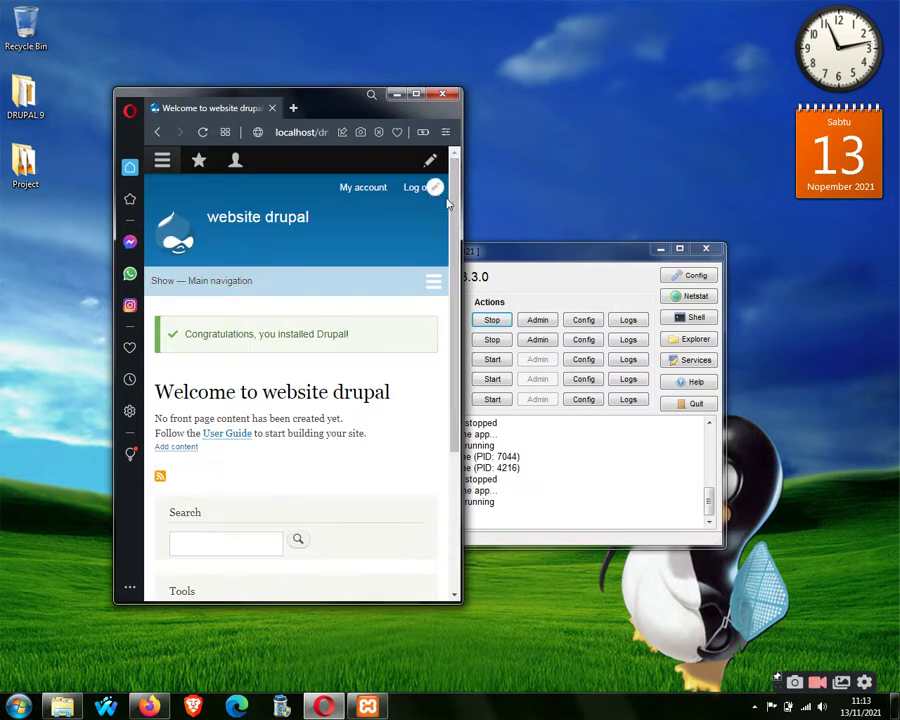
left_click_drag(468, 207, 716, 169)
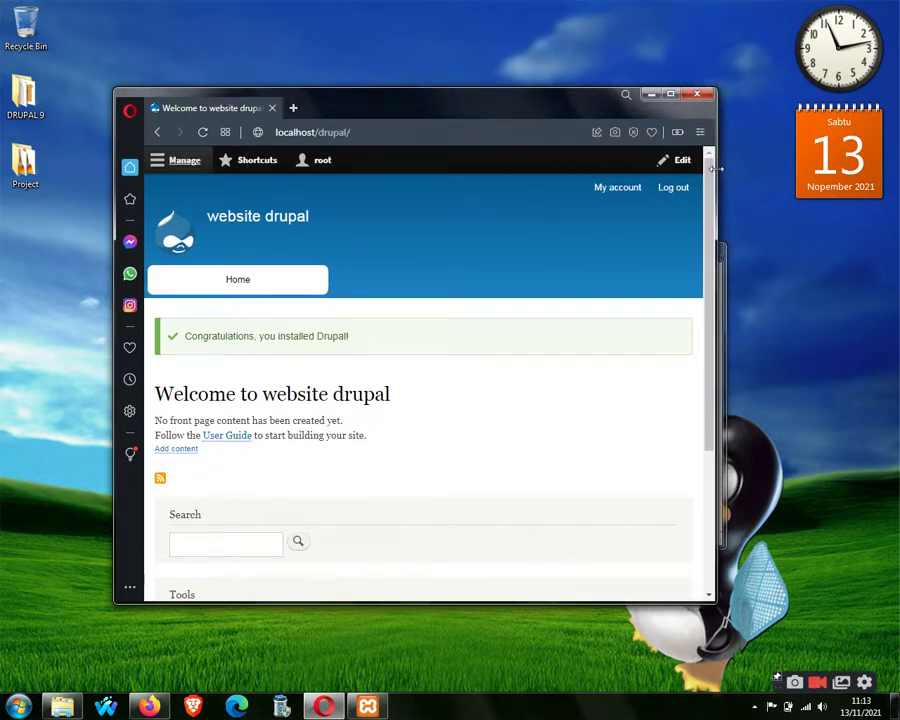
left_click(670, 94)
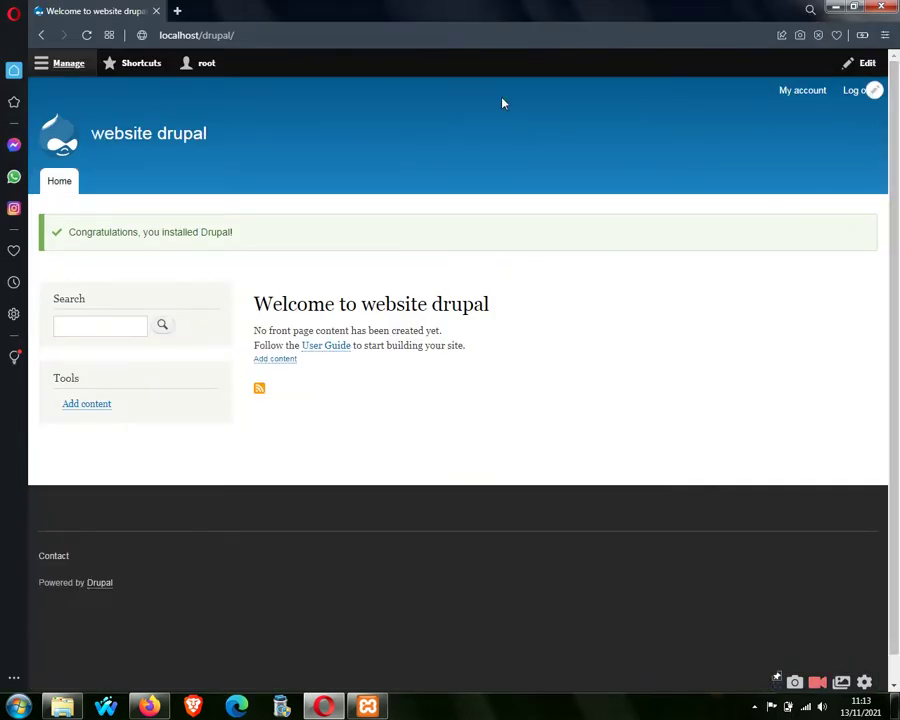
Select the site's web address, dismiss suggestions, and reopen the administration menu.
left_click(260, 42)
left_click(260, 42)
key("Escape")
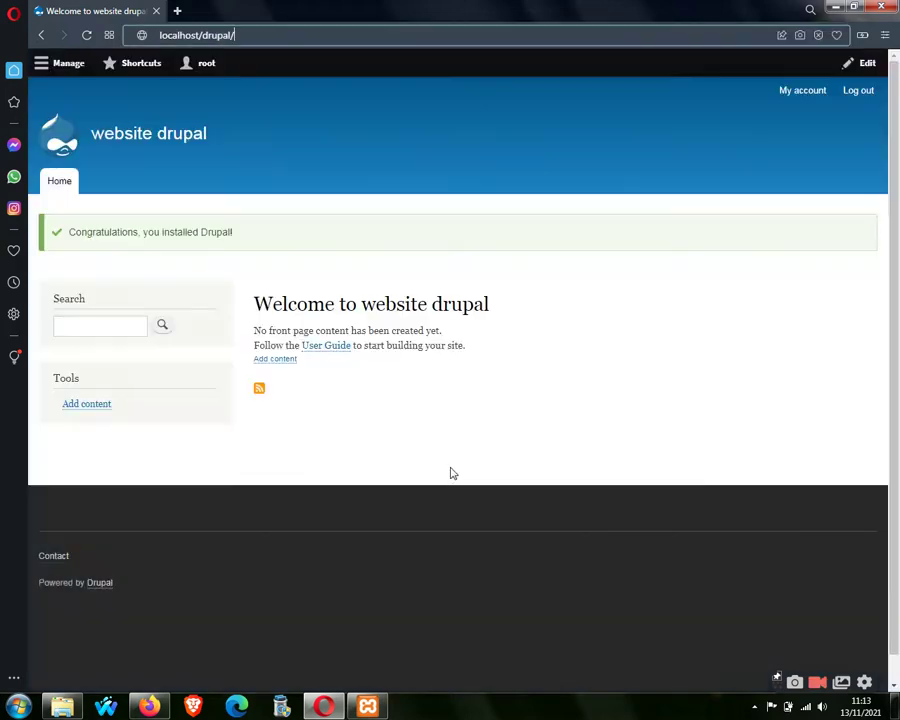
left_click(62, 66)
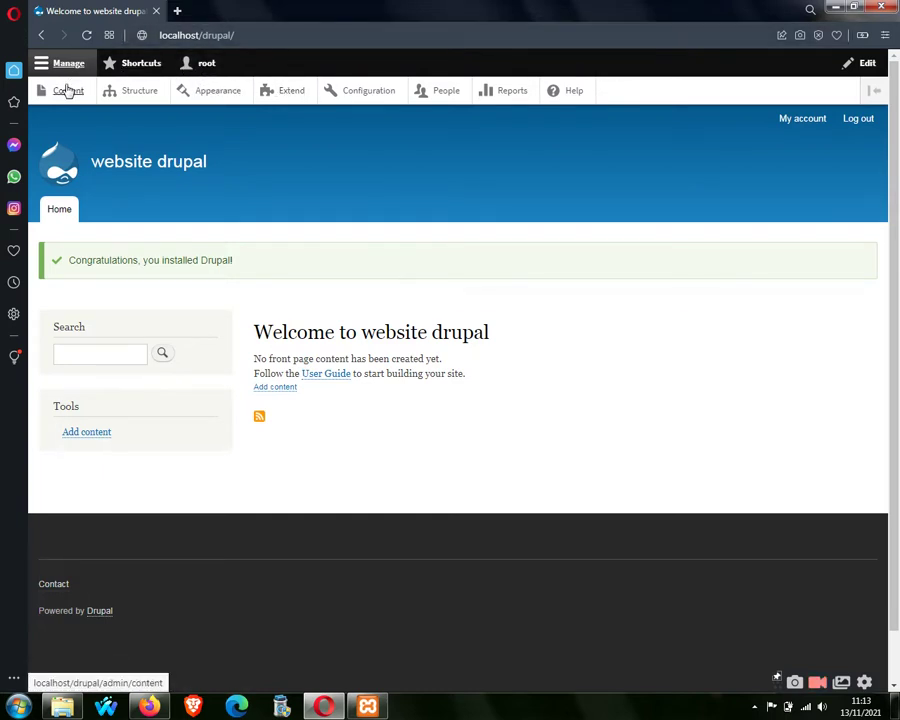
Go to localhost/drupal/admin by appending 'admin' to the address.
left_click(279, 34)
left_click(279, 34)
type("admin")
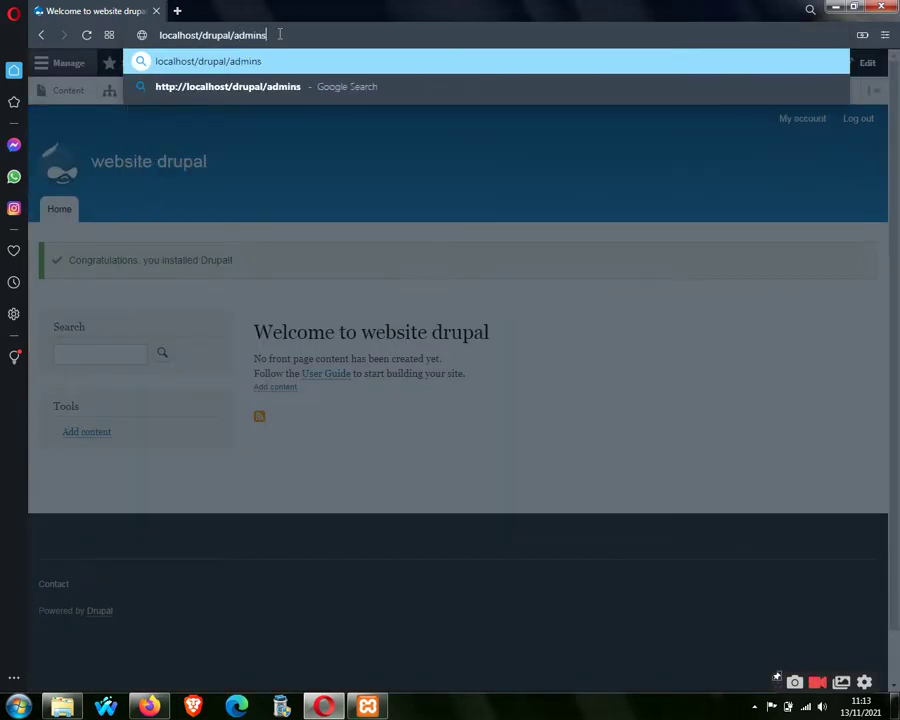
key("Return")
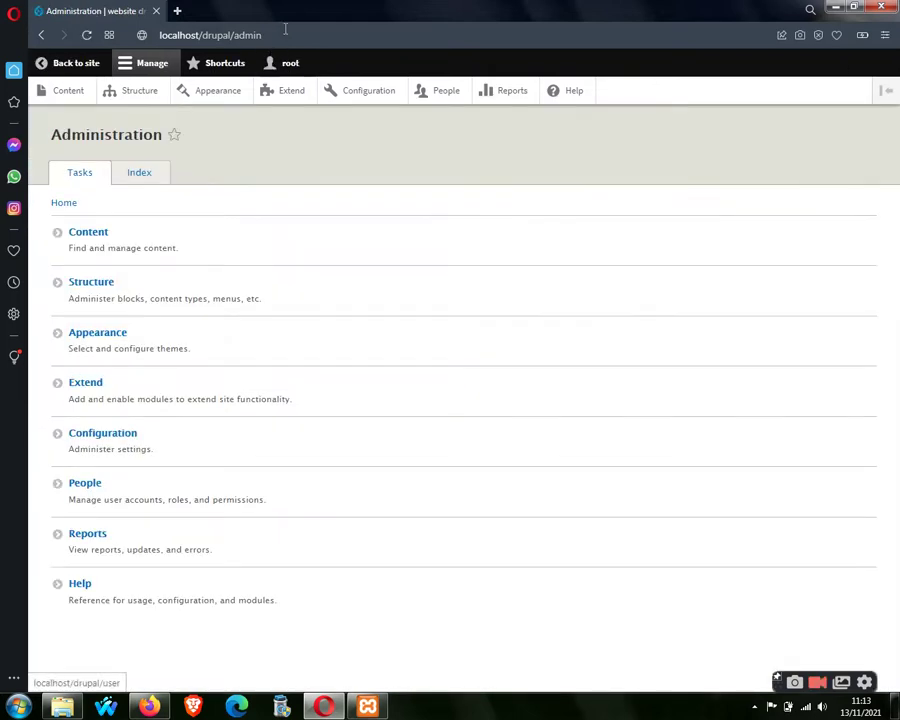
left_click(284, 31)
double_click(285, 29)
key("Escape")
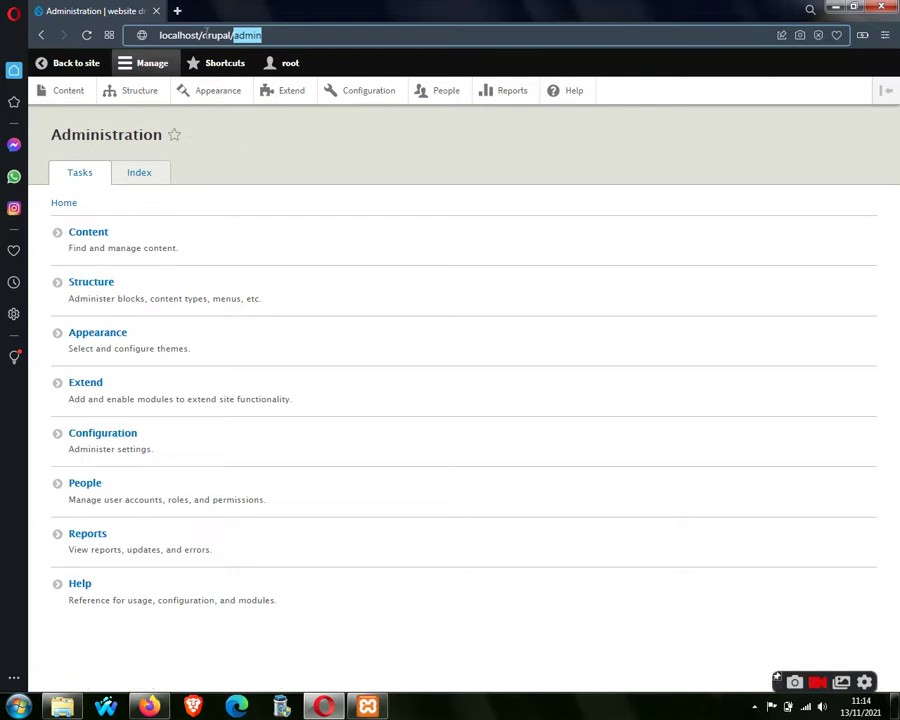
left_click(305, 181)
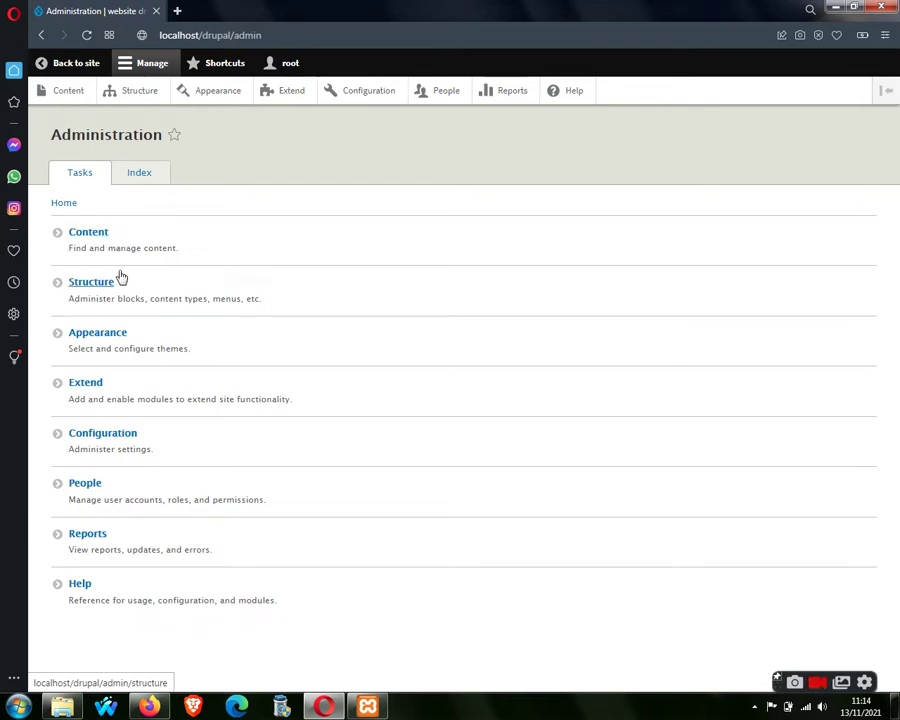
Open Structure > Block layout and scroll through it.
left_click(58, 285)
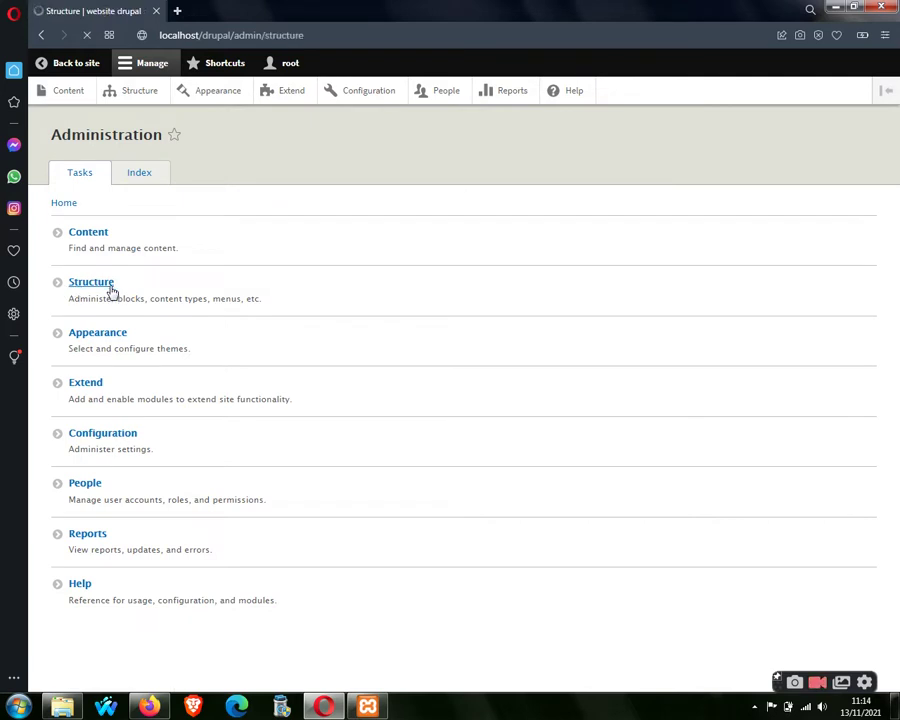
left_click(105, 205)
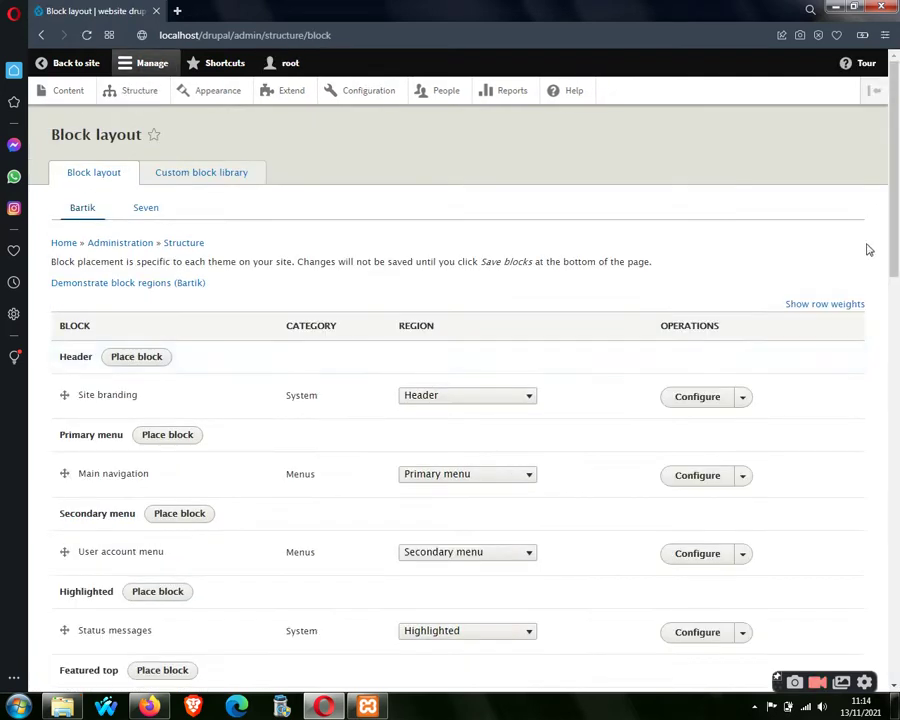
scroll(868, 250, "down", 15)
scroll(590, 218, "up", 15)
Preview Bartik's block regions, pointing out Secondary menu, Primary menu and Highlighted, then exit the demonstration.
left_click(178, 282)
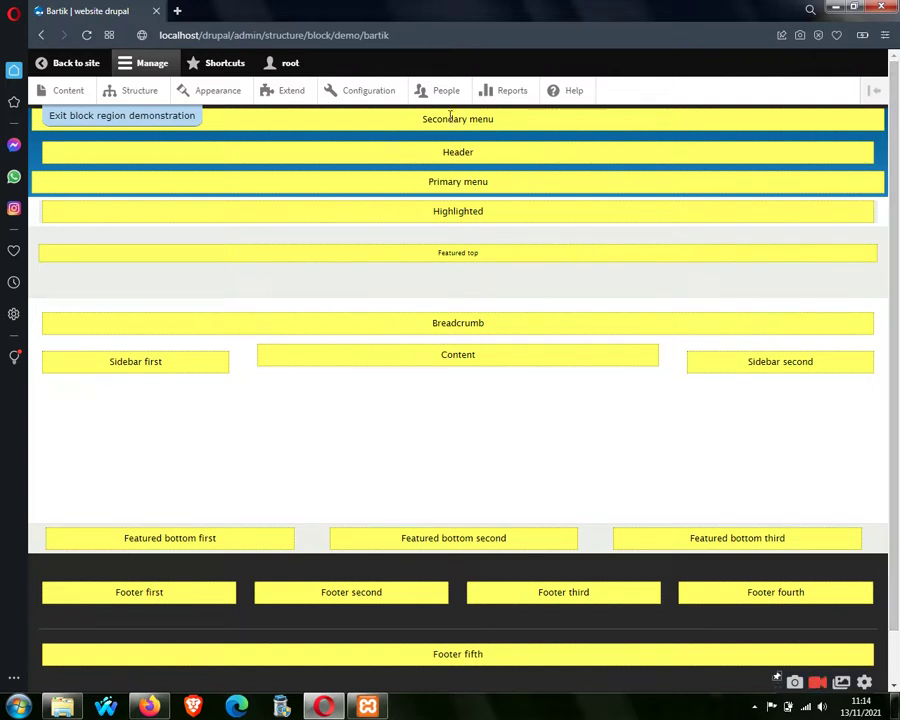
left_click_drag(423, 116, 496, 114)
left_click(456, 196)
left_click_drag(452, 181, 489, 182)
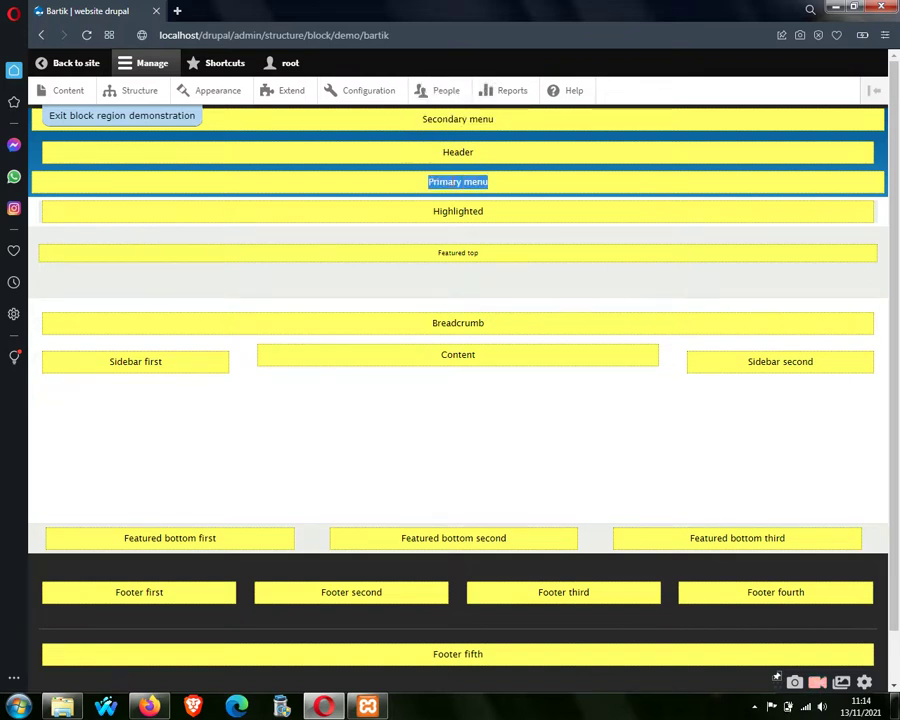
double_click(460, 211)
left_click(466, 253)
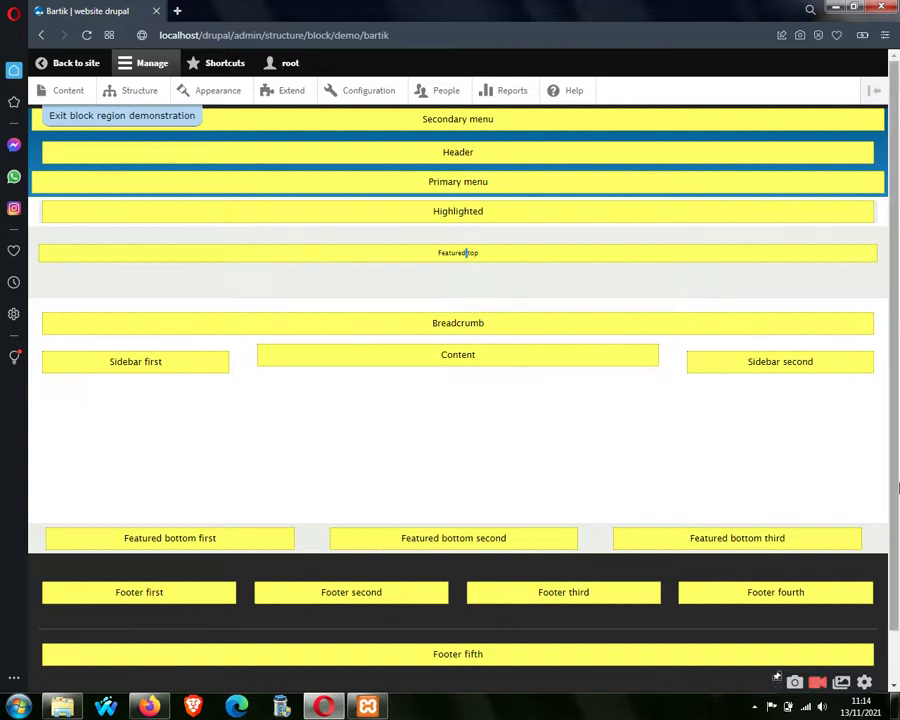
left_click(160, 120)
left_click(177, 12)
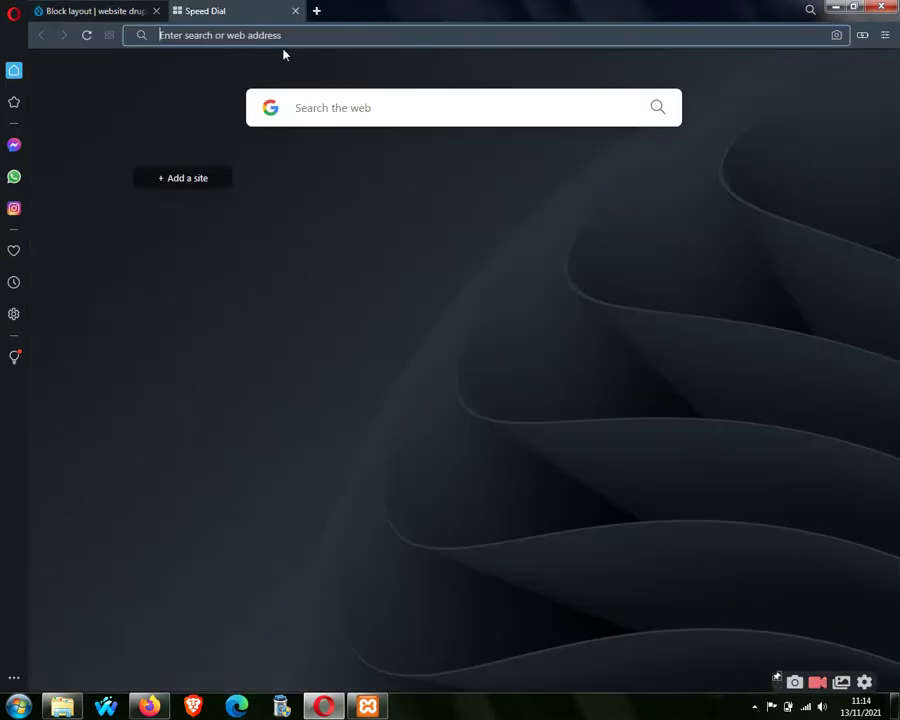
type("y")
key("Return")
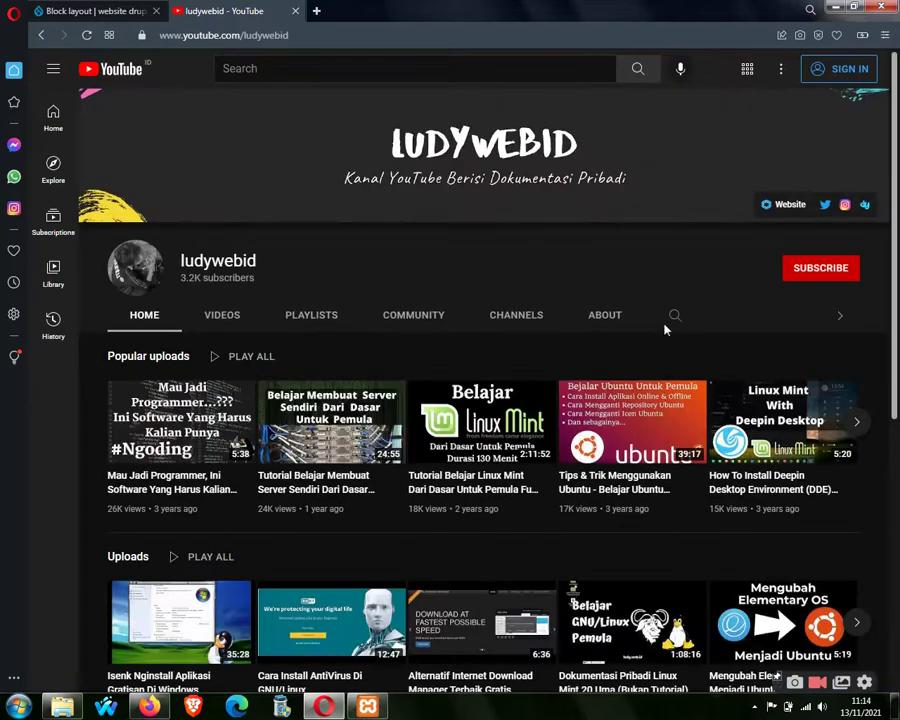
left_click(673, 314)
type("drupal")
key("Return")
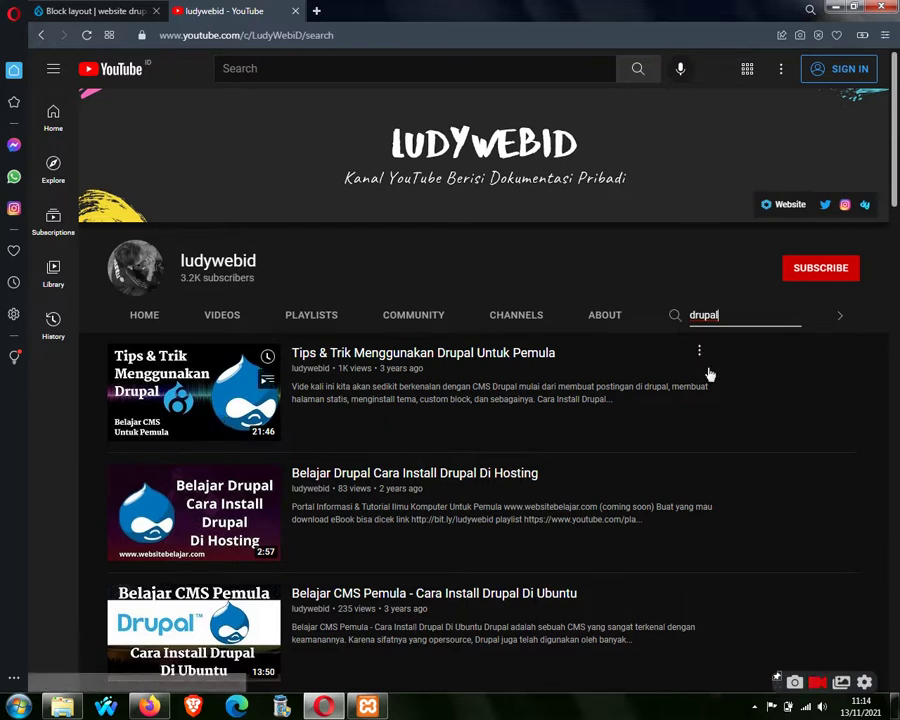
scroll(350, 150, "down", 3)
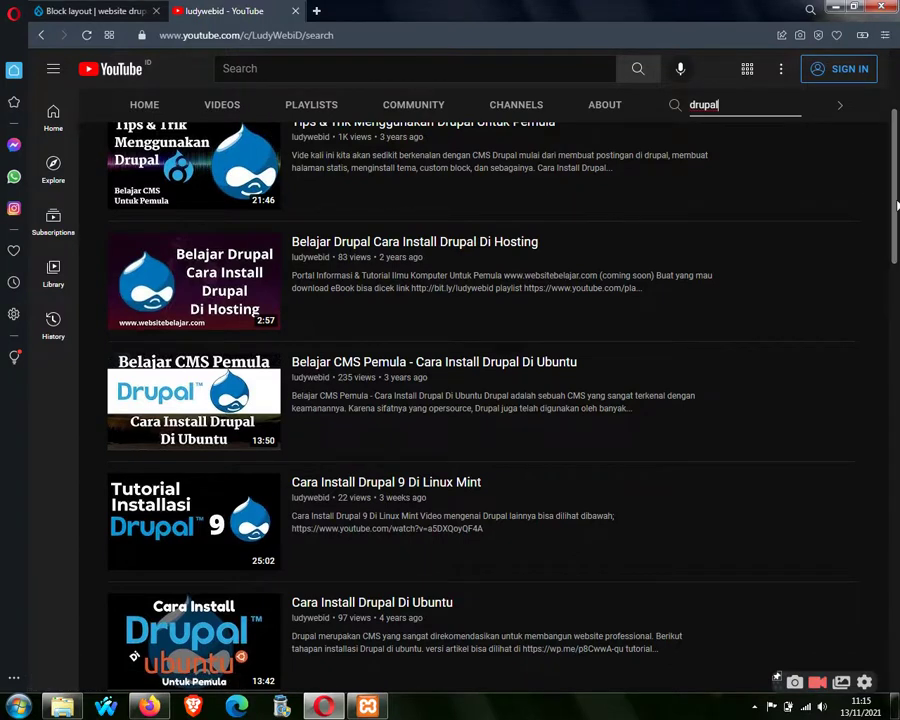
scroll(866, 190, "up", 3)
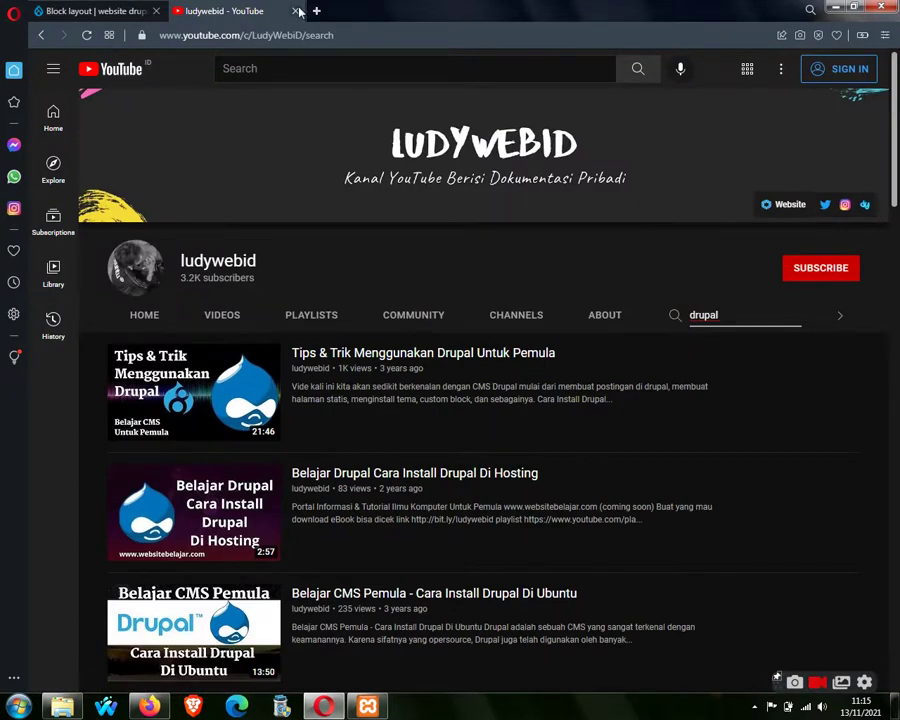
left_click(296, 11)
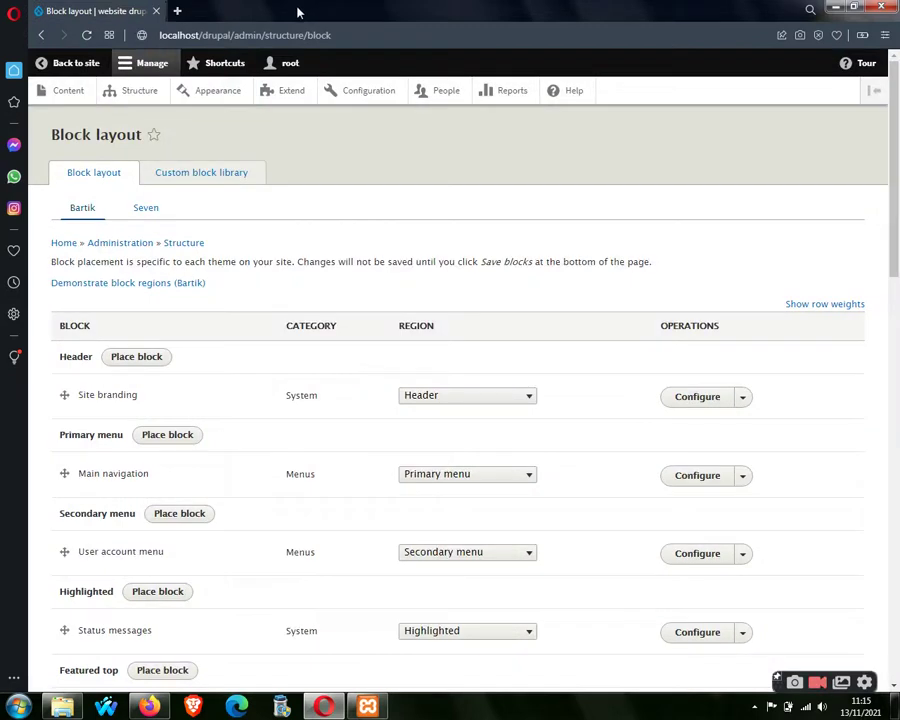
View the Appearance themes page, the Extend modules page, then Appearance again.
left_click_drag(888, 141, 896, 172)
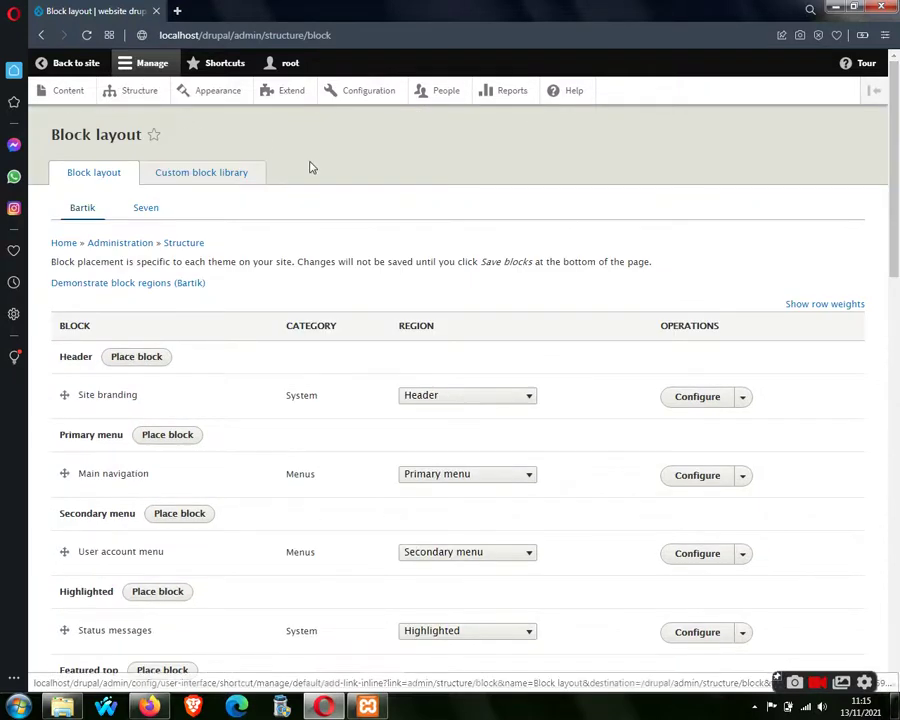
left_click(234, 98)
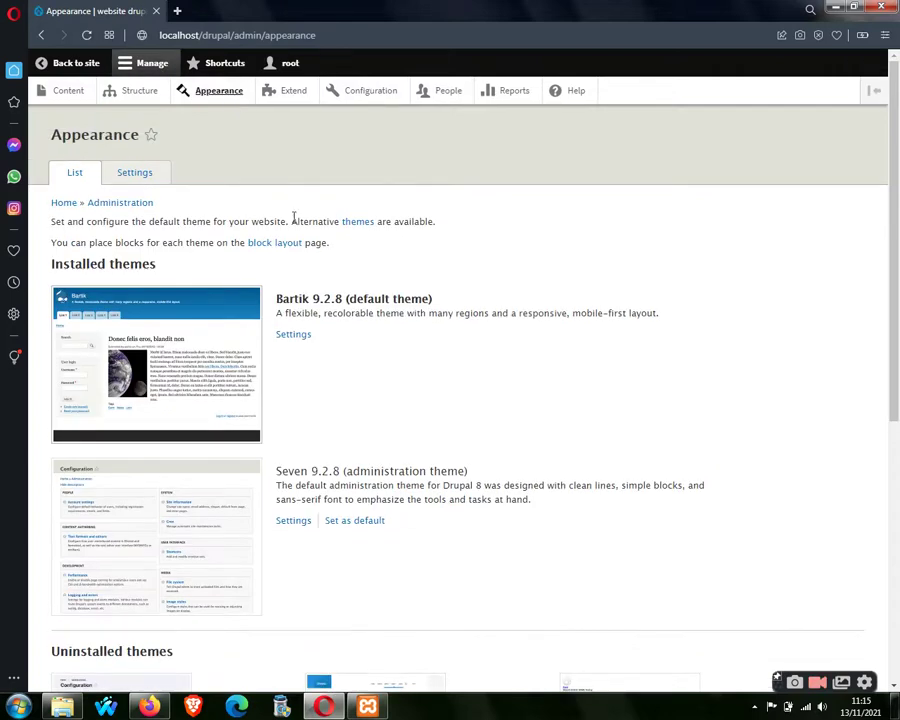
left_click_drag(896, 316, 896, 290)
left_click(294, 94)
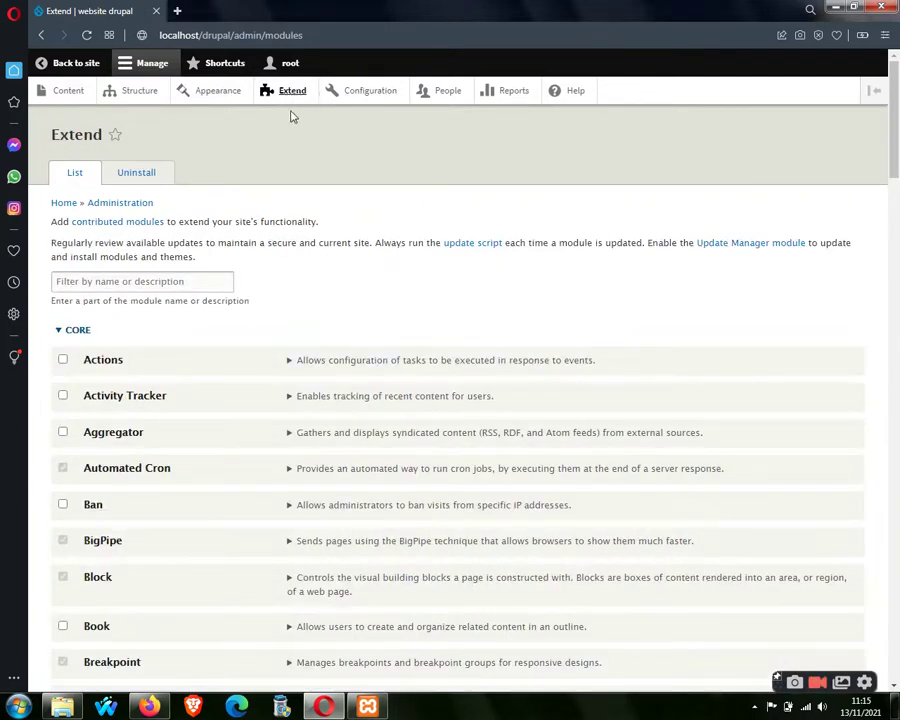
left_click(199, 103)
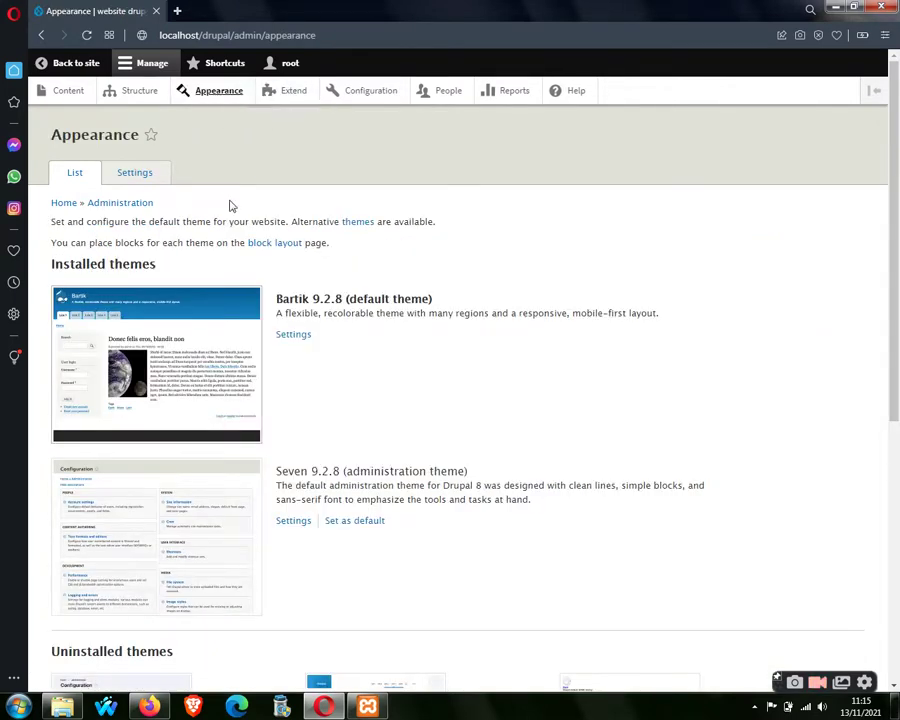
Open the Configuration page and scroll through its settings, then bring Firefox forward.
left_click(382, 105)
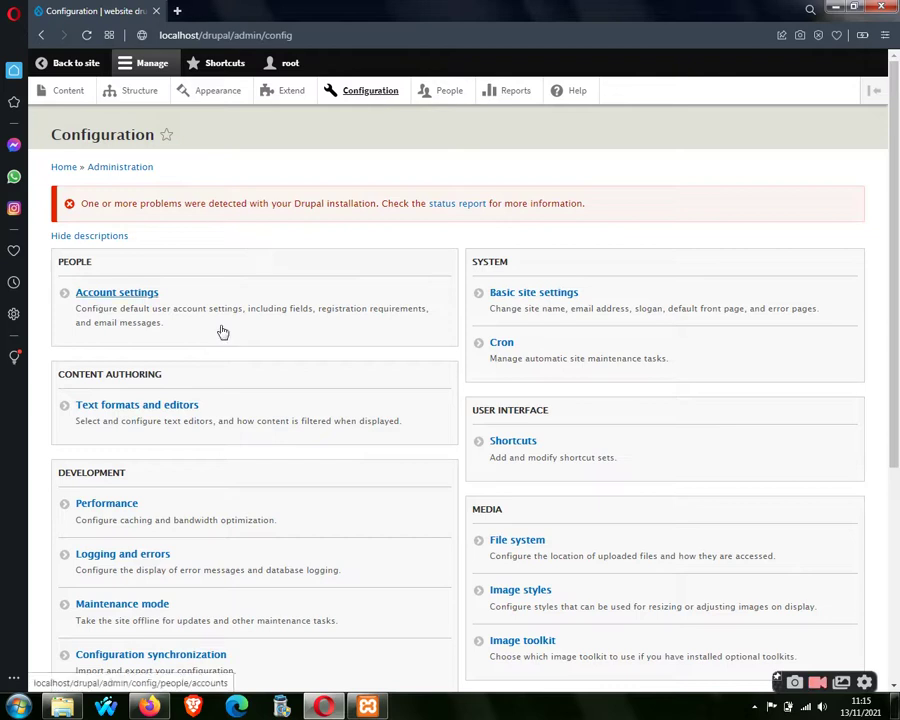
scroll(897, 335, "down", 3)
scroll(897, 335, "up", 5)
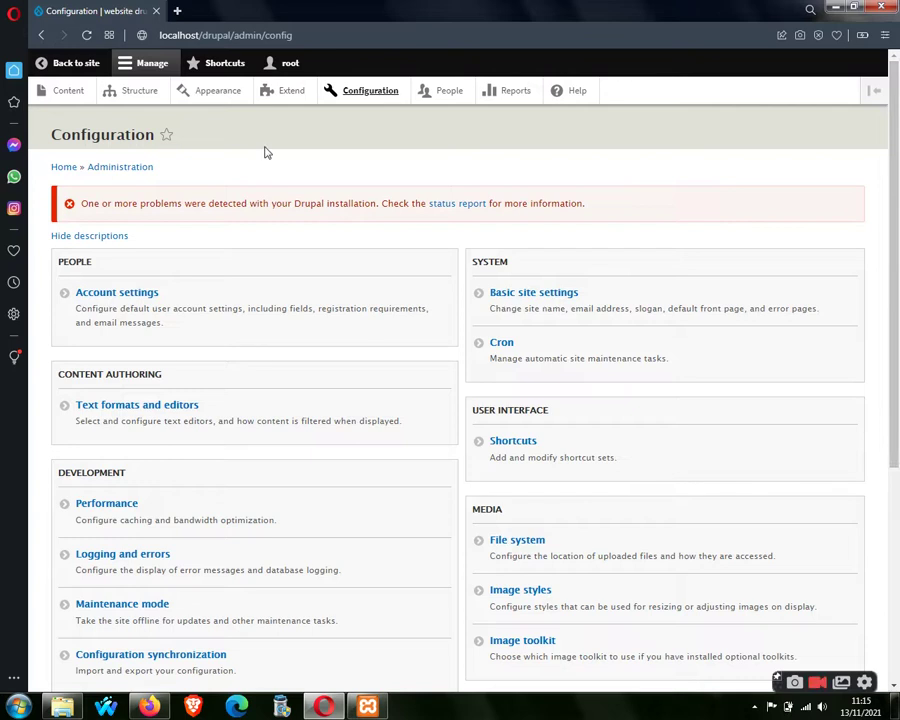
scroll(605, 172, "down", 3)
scroll(650, 130, "up", 3)
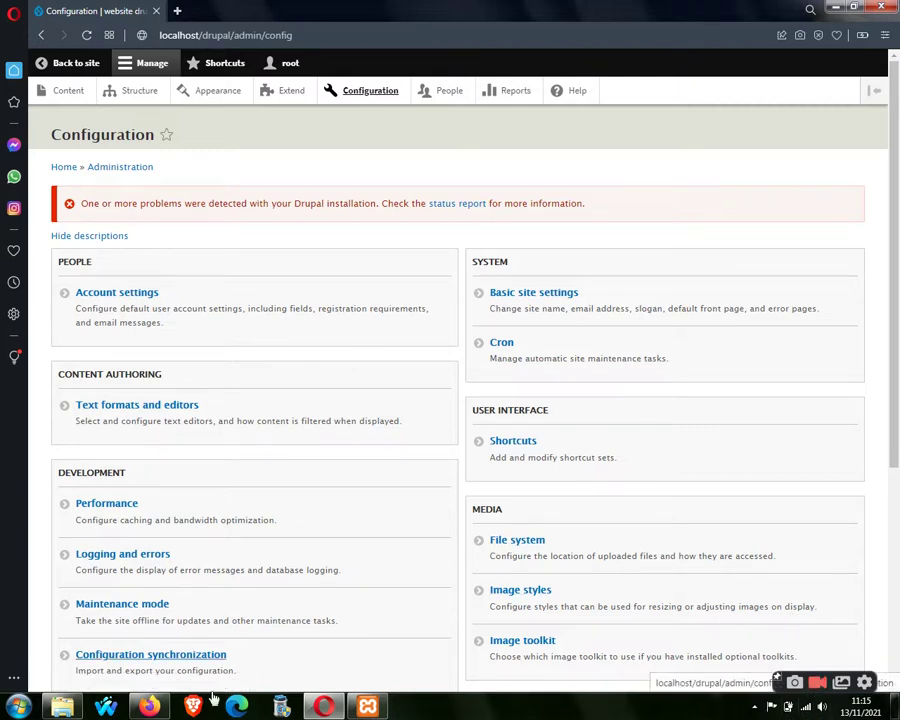
left_click(152, 707)
Hide Firefox again and restore the XAMPP Control Panel window from the taskbar.
right_click(152, 707)
left_click(152, 707)
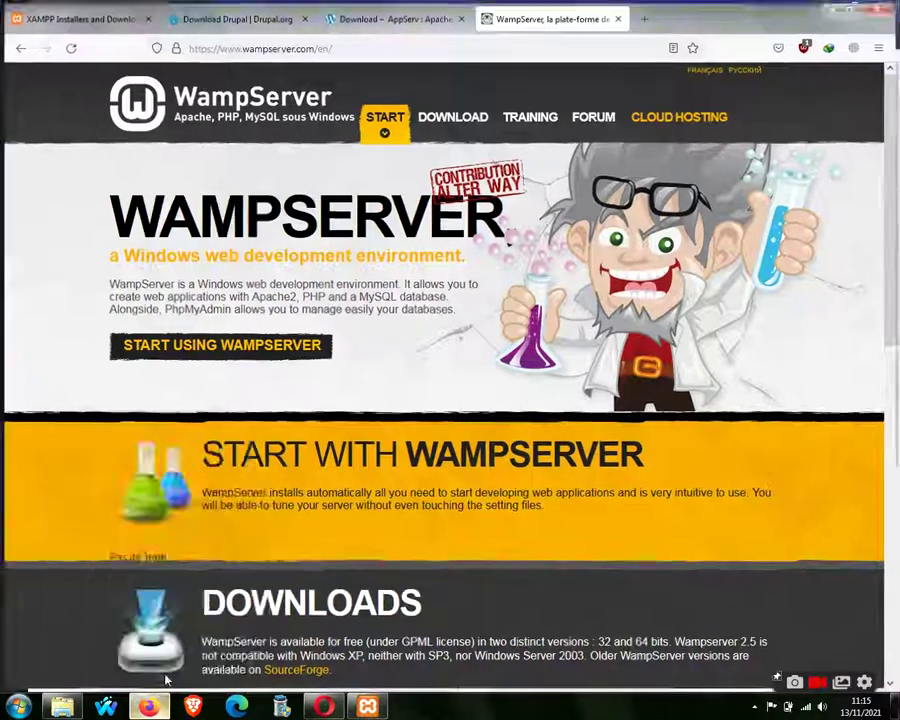
left_click(152, 707)
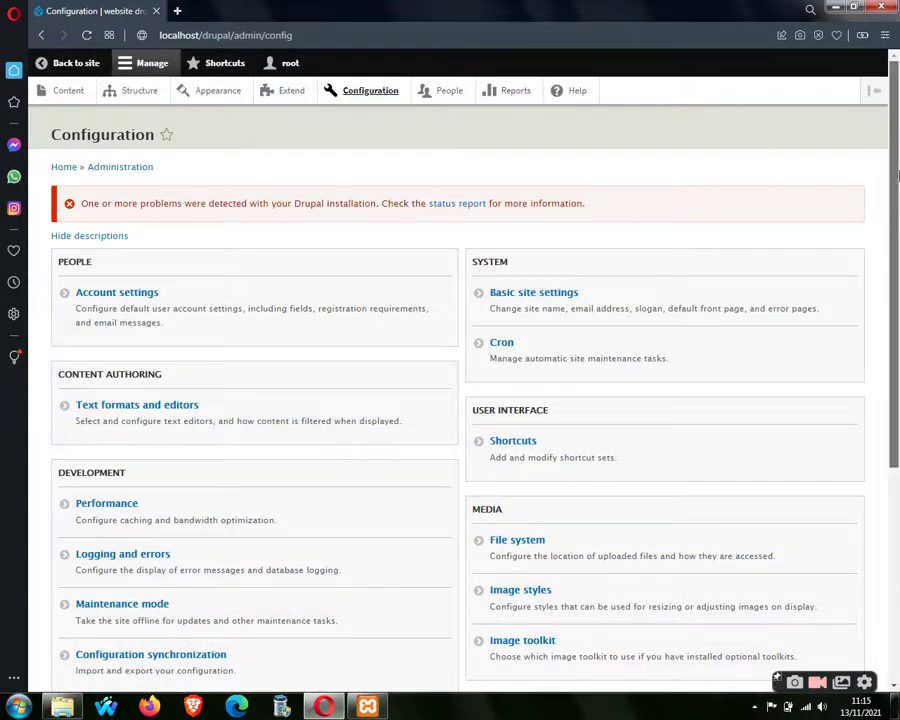
left_click(368, 707)
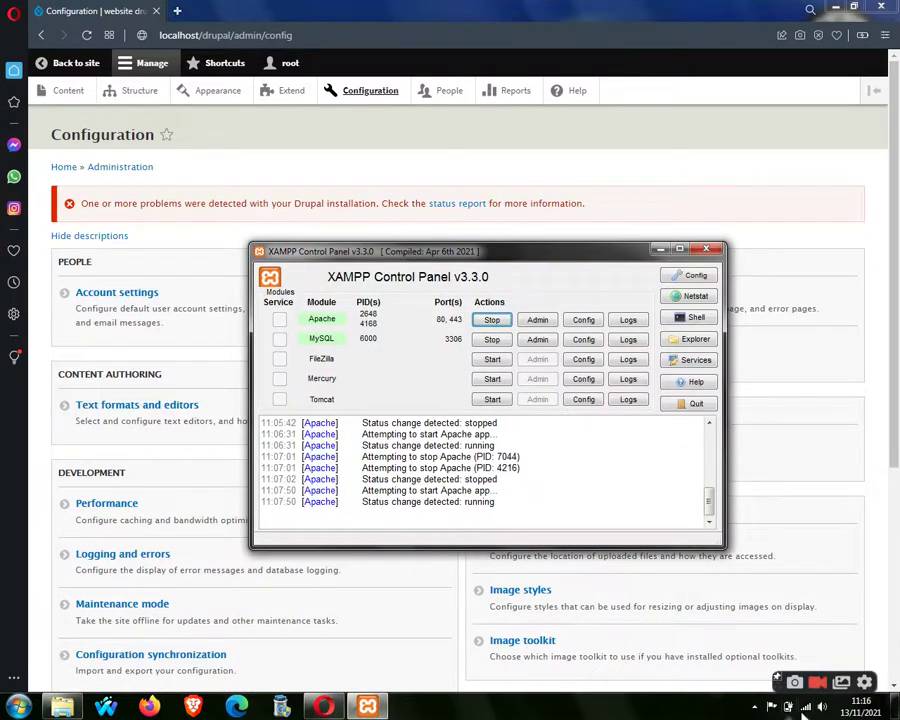